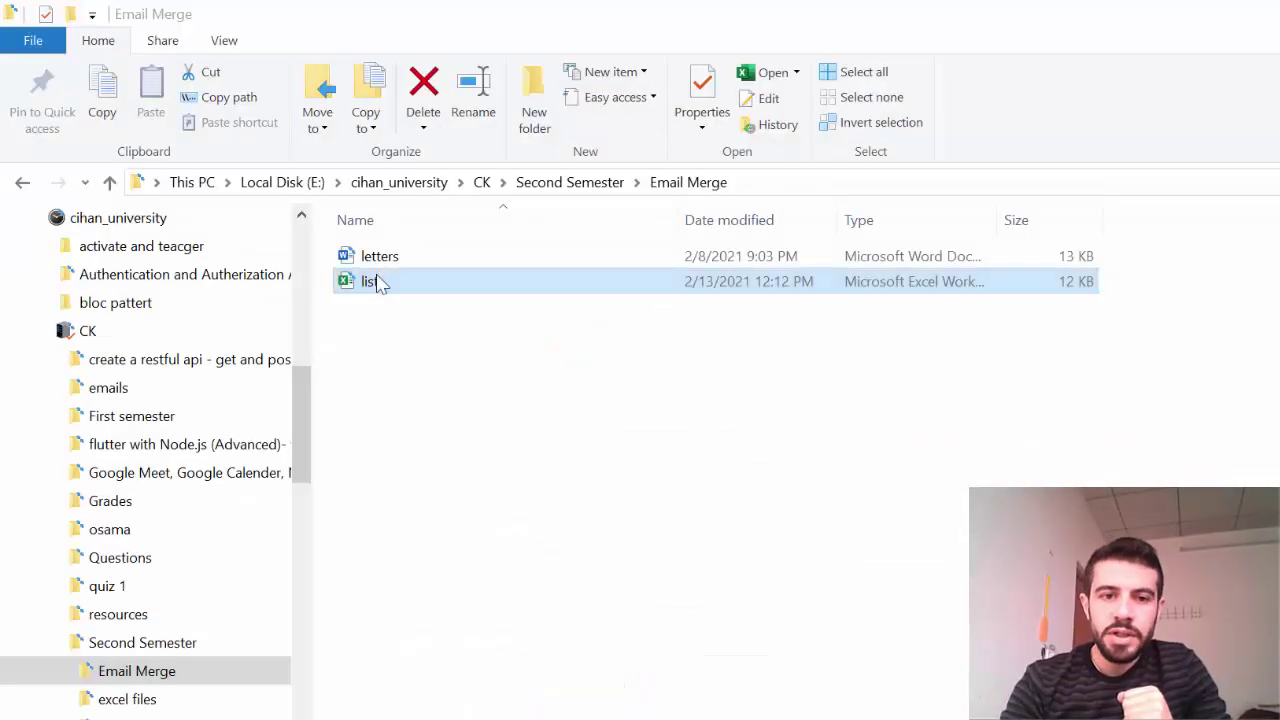
Open the letters document from the Email Merge folder so it shows in Word.
double_click(380, 257)
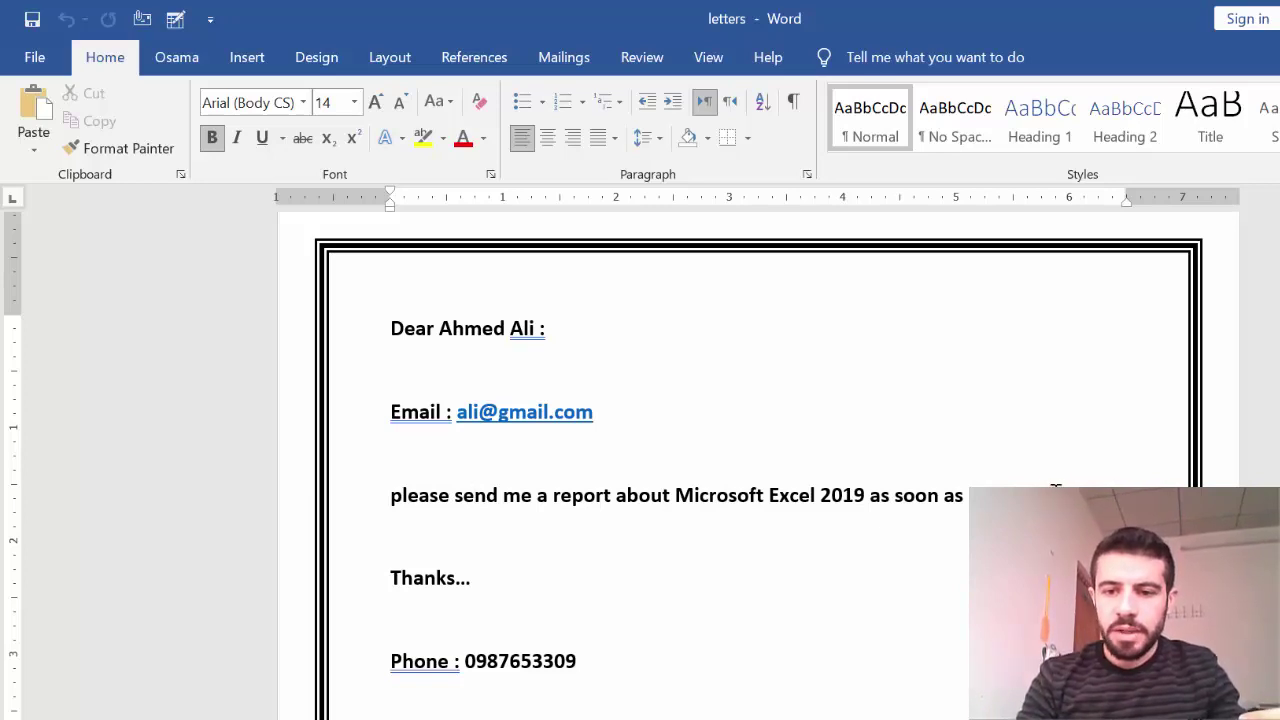
drag(1055, 488, 560, 520)
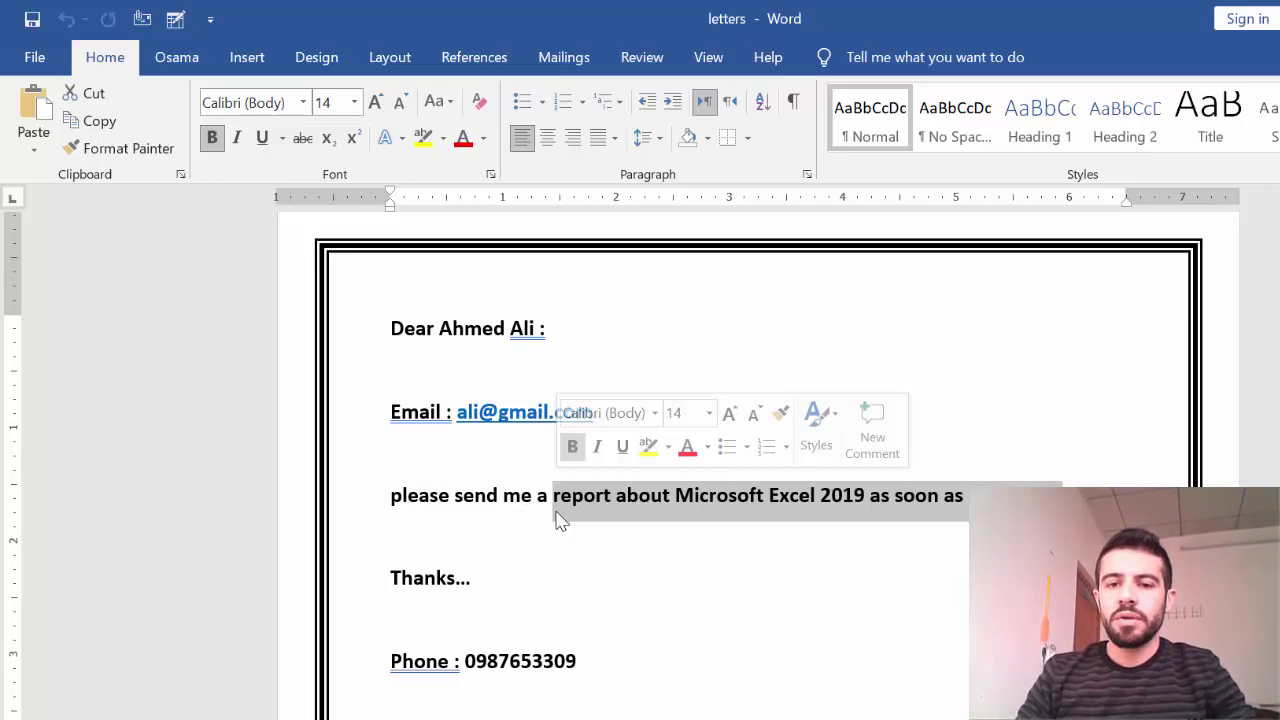
click(557, 514)
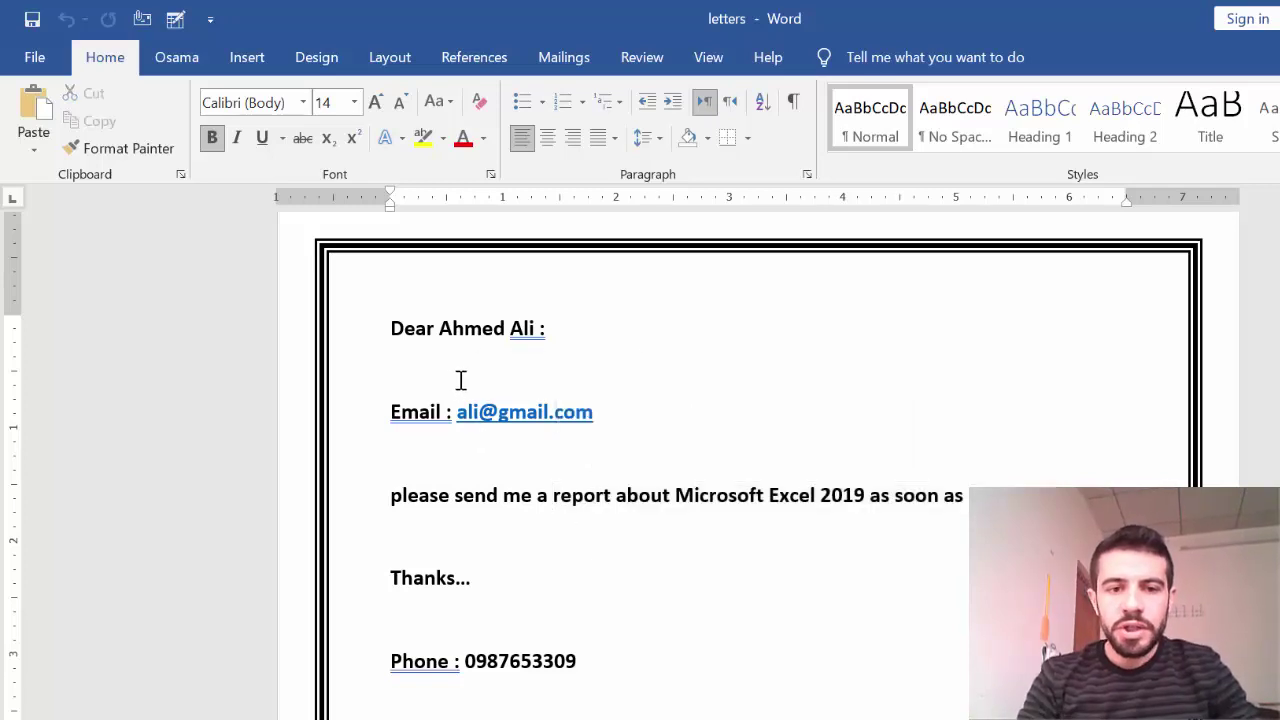
drag(447, 323, 547, 324)
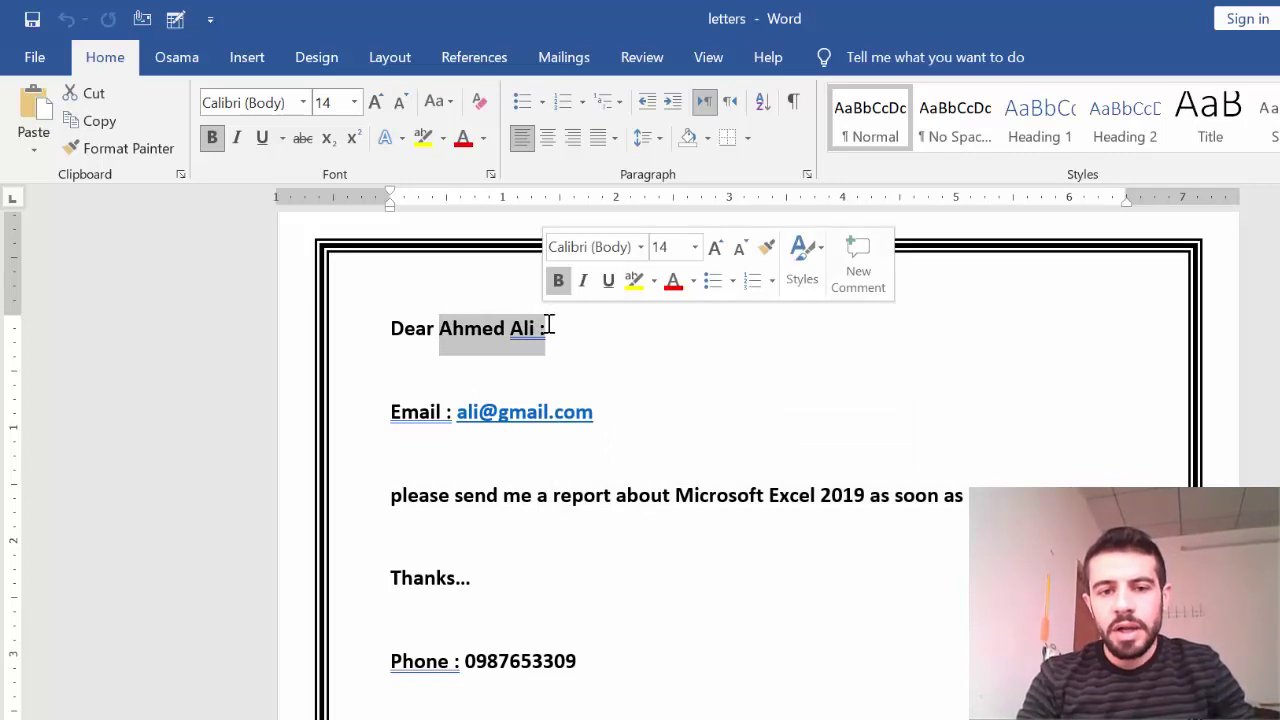
click(548, 328)
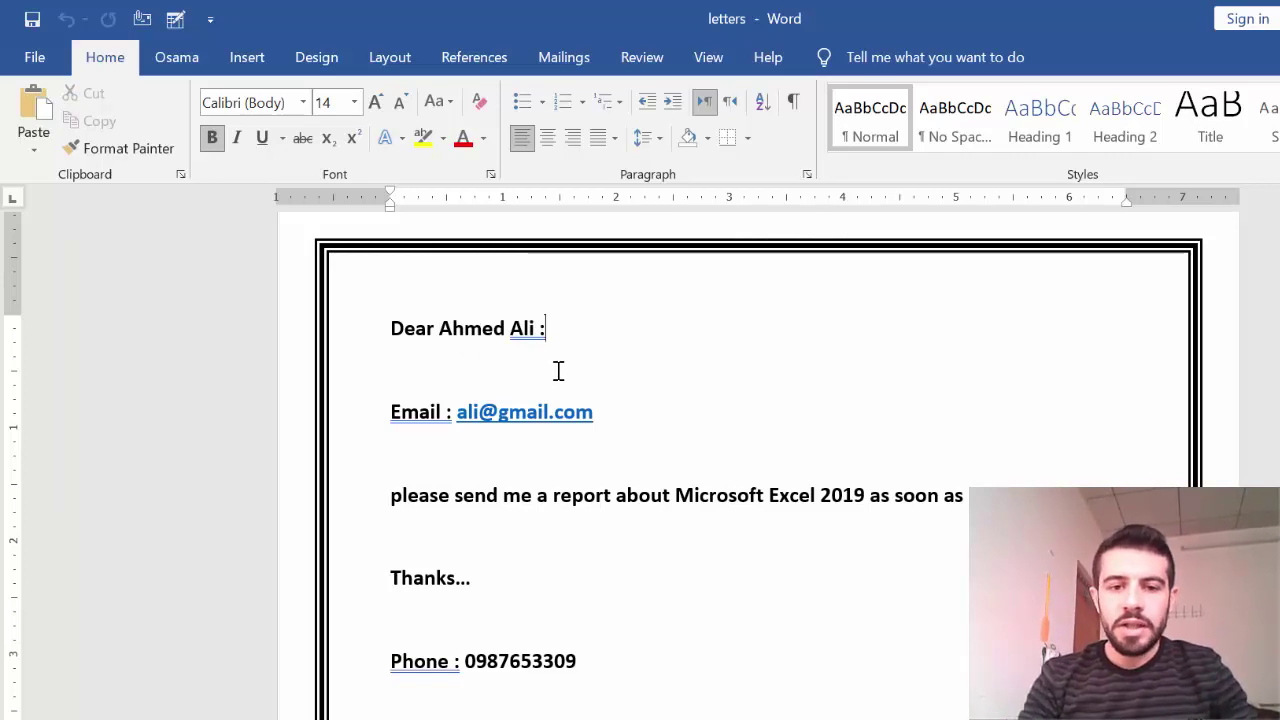
click(594, 413)
drag(537, 416, 486, 416)
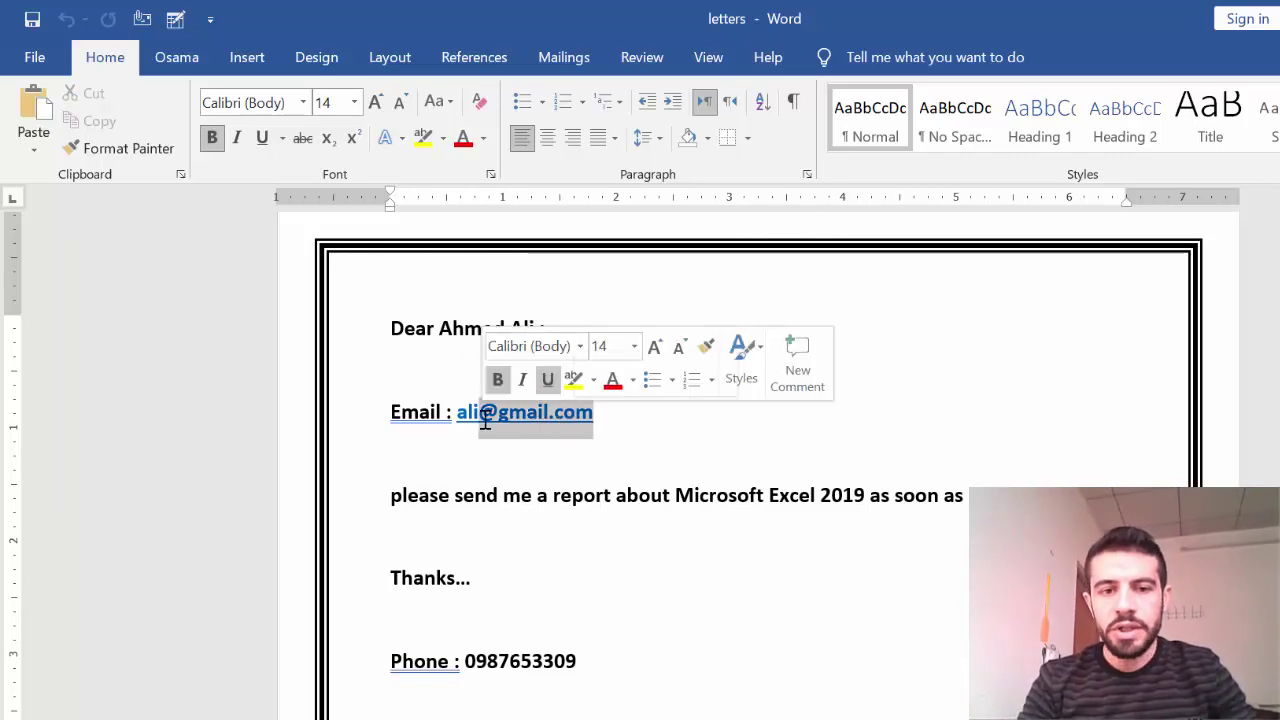
click(549, 316)
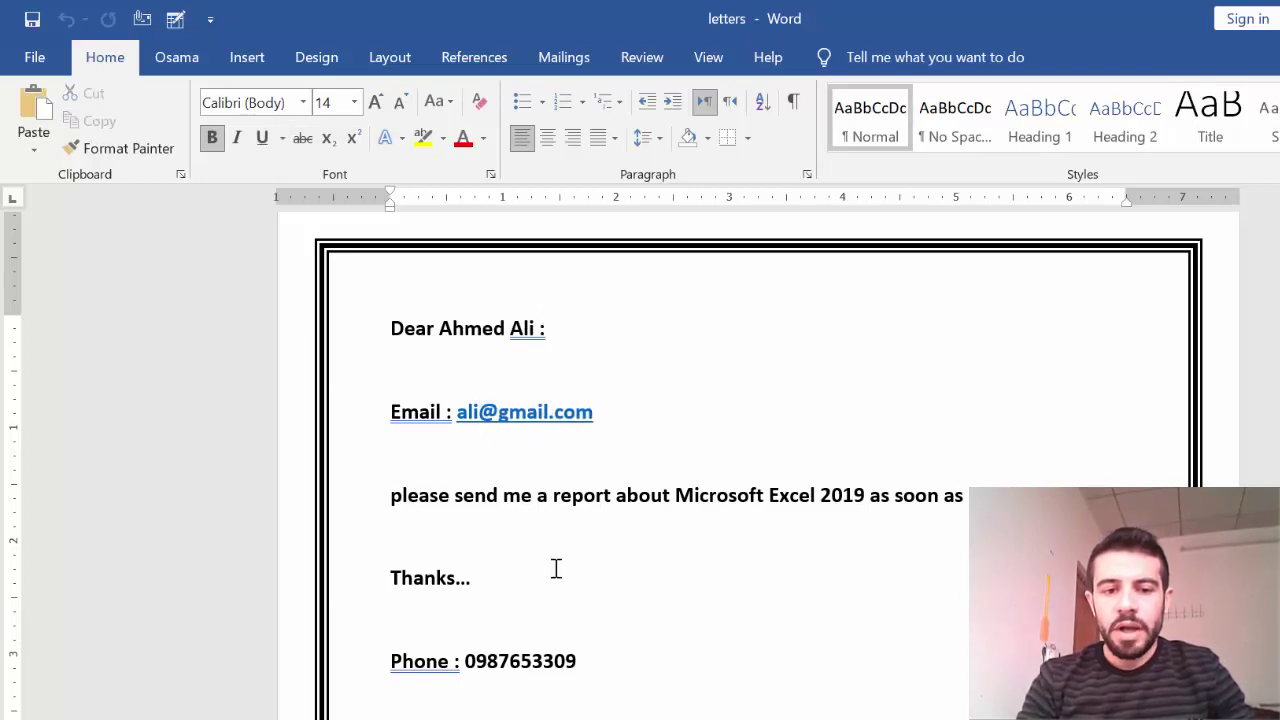
drag(580, 661, 460, 669)
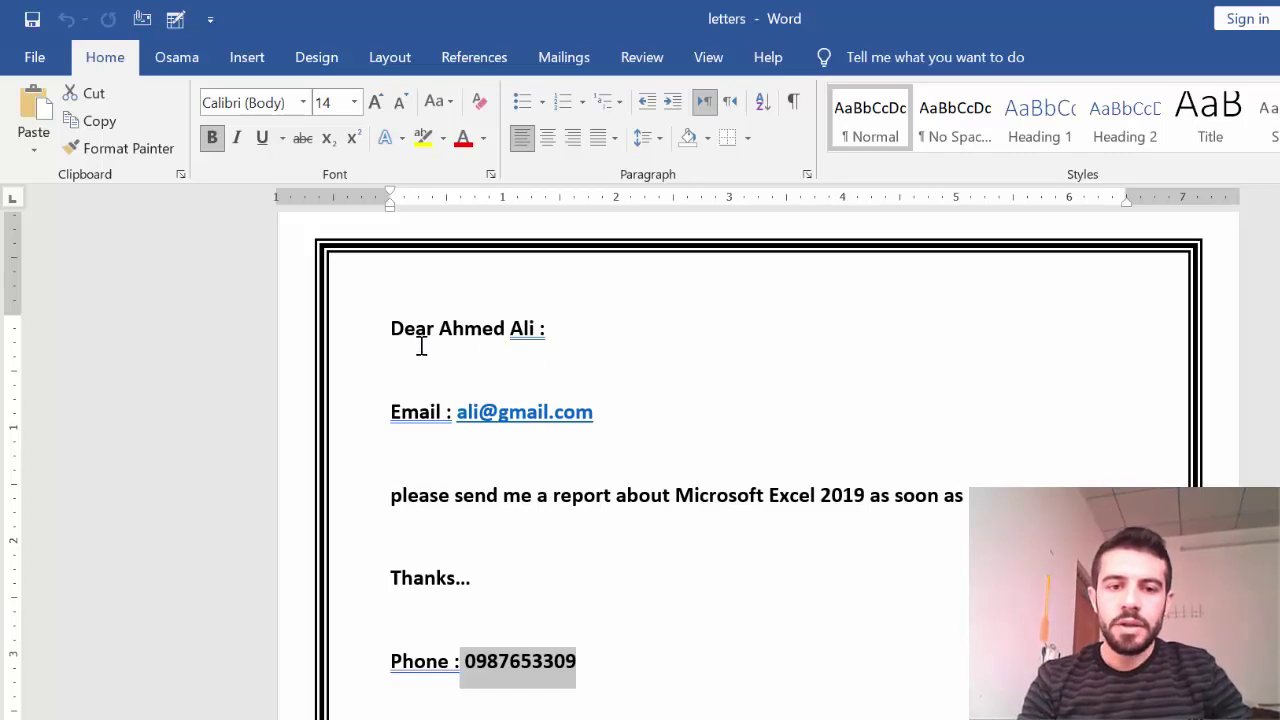
click(389, 327)
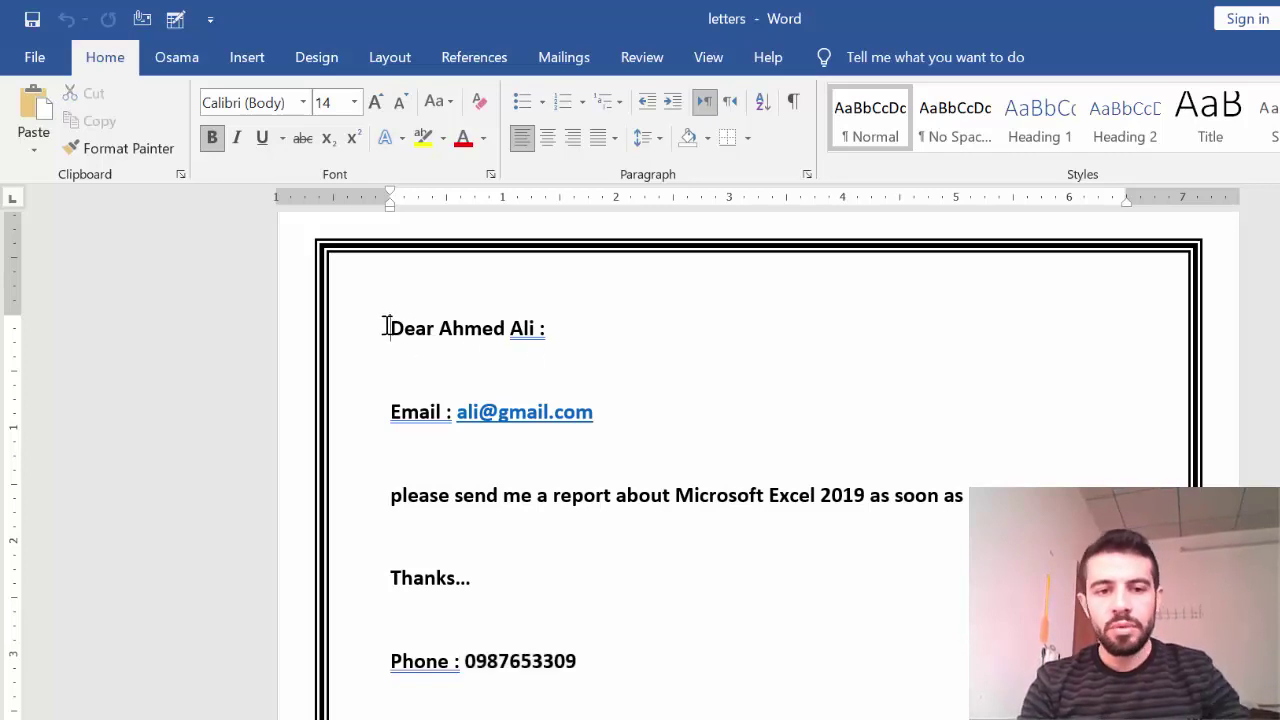
Duplicate the whole letter onto a new page after a page break.
drag(466, 378, 680, 668)
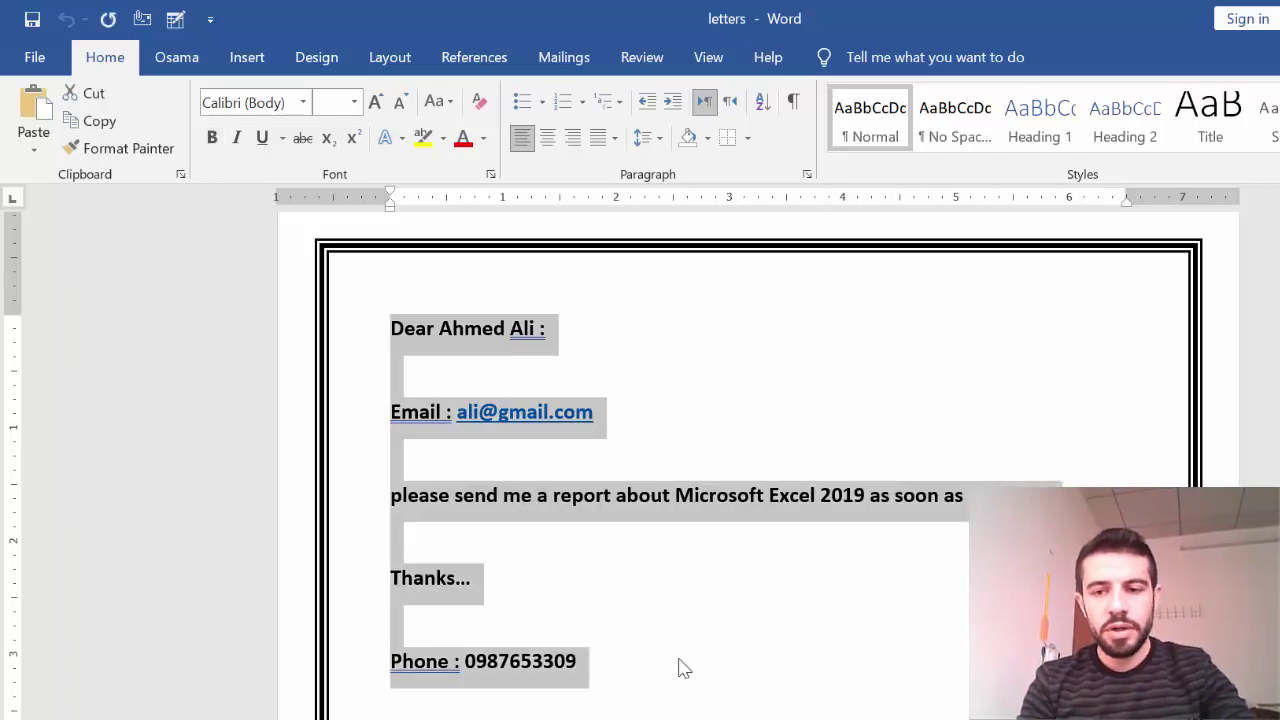
click(682, 667)
key(ctrl+Return)
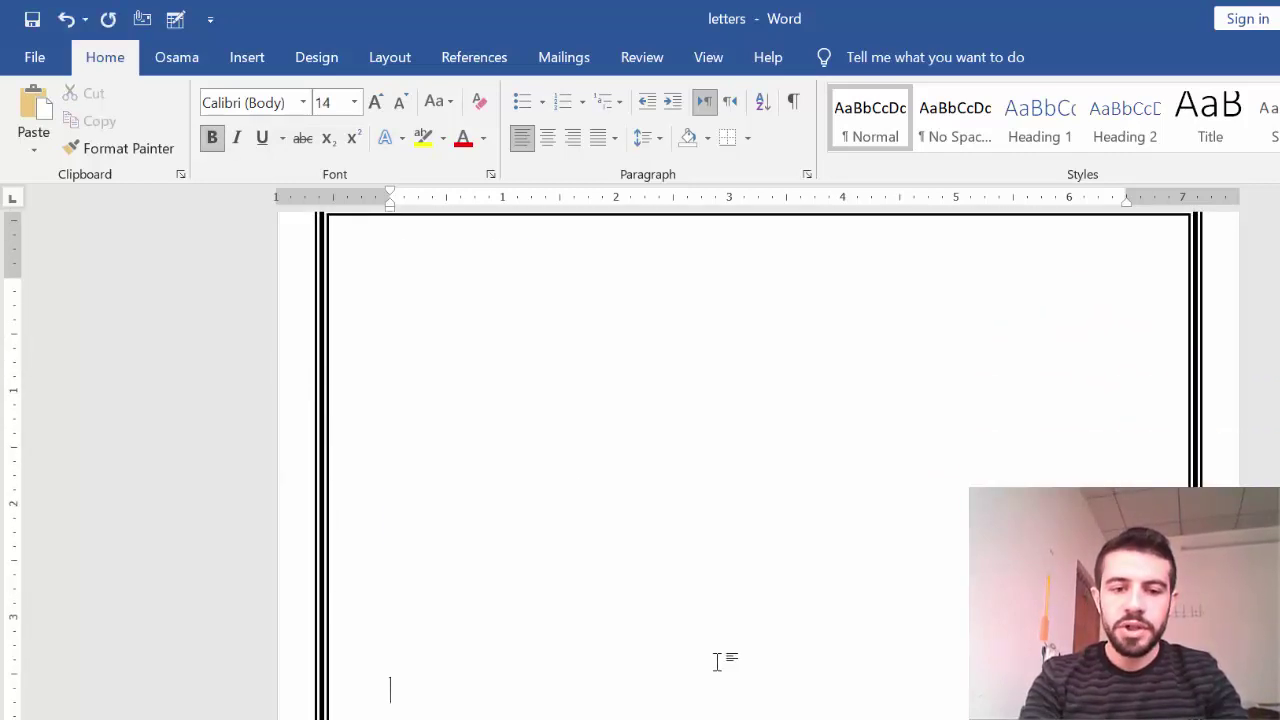
key(alt+shift)
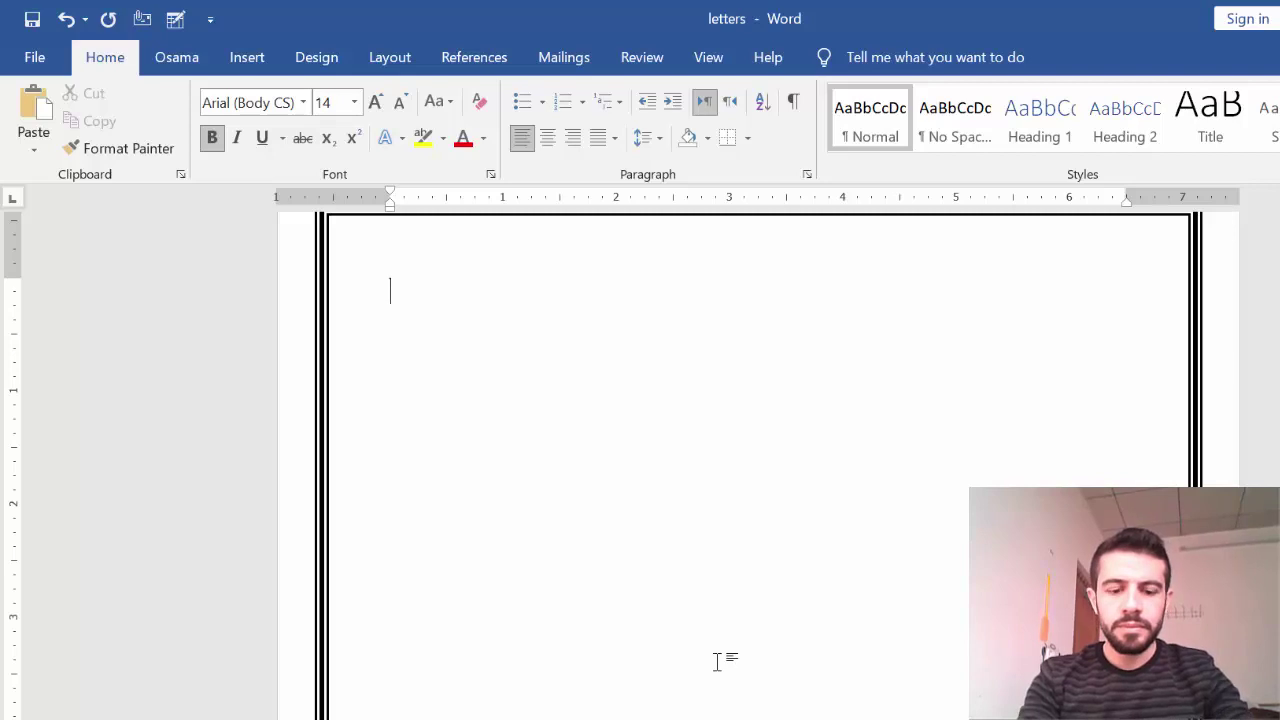
key(ctrl+v)
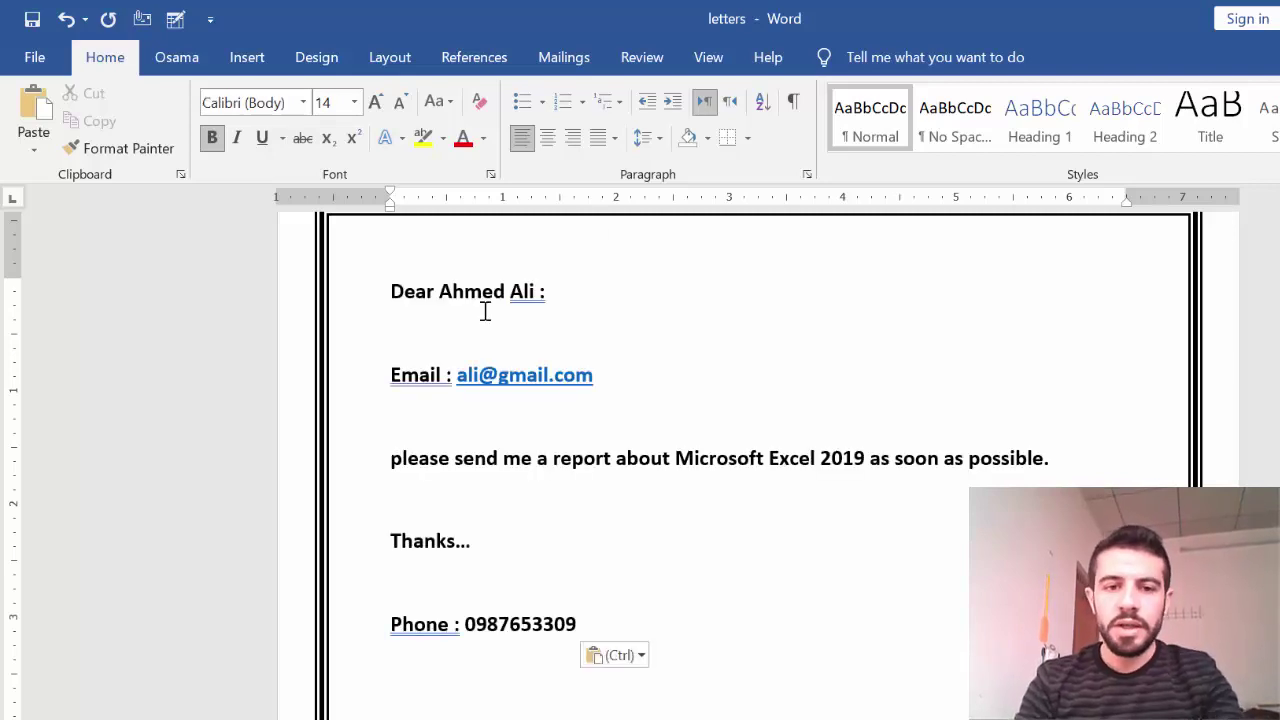
In the copy, replace the greeting name, the email's name part and the phone number with new values.
double_click(490, 288)
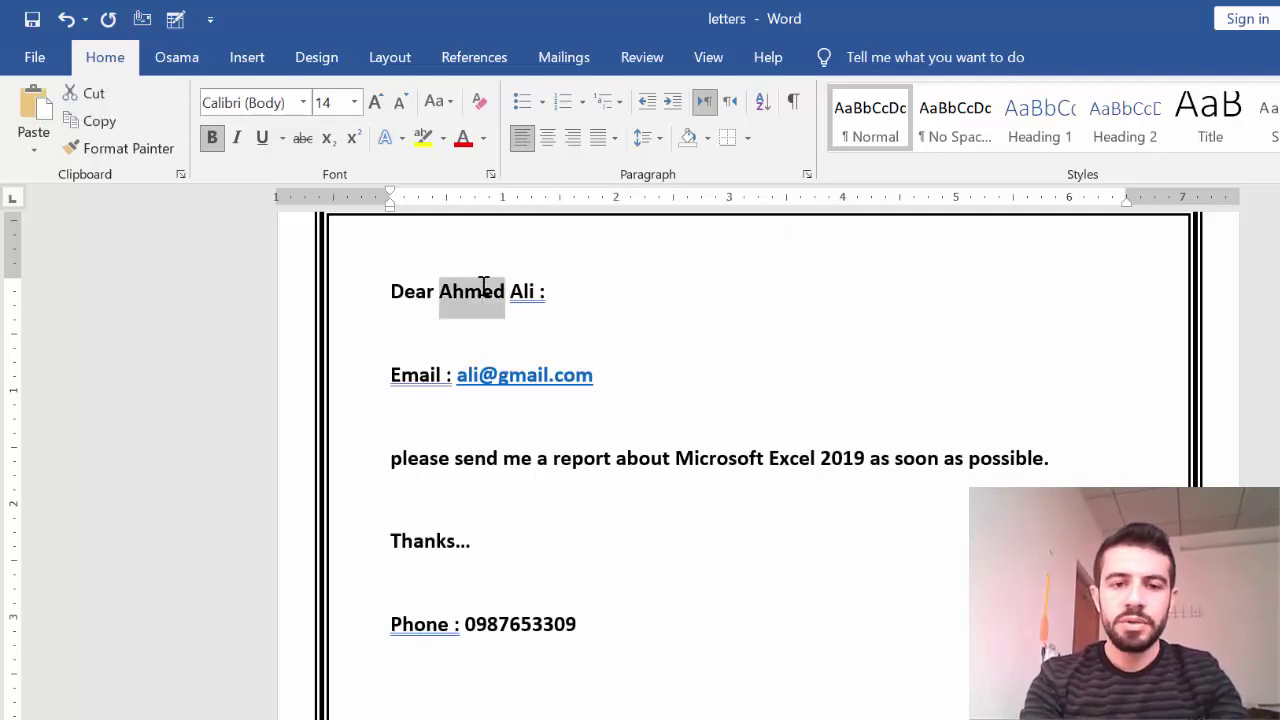
text(خسشةش)
key(BackSpace)
key(BackSpace)
key(BackSpace)
key(BackSpace)
key(BackSpace)
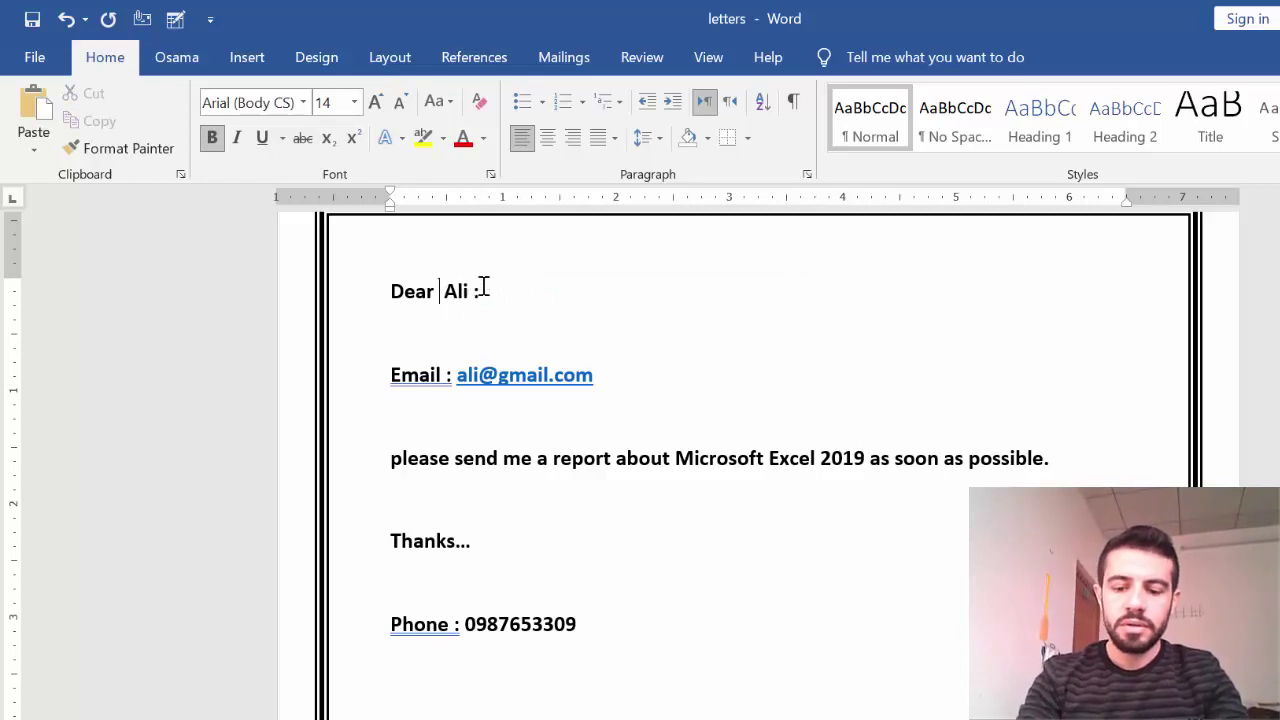
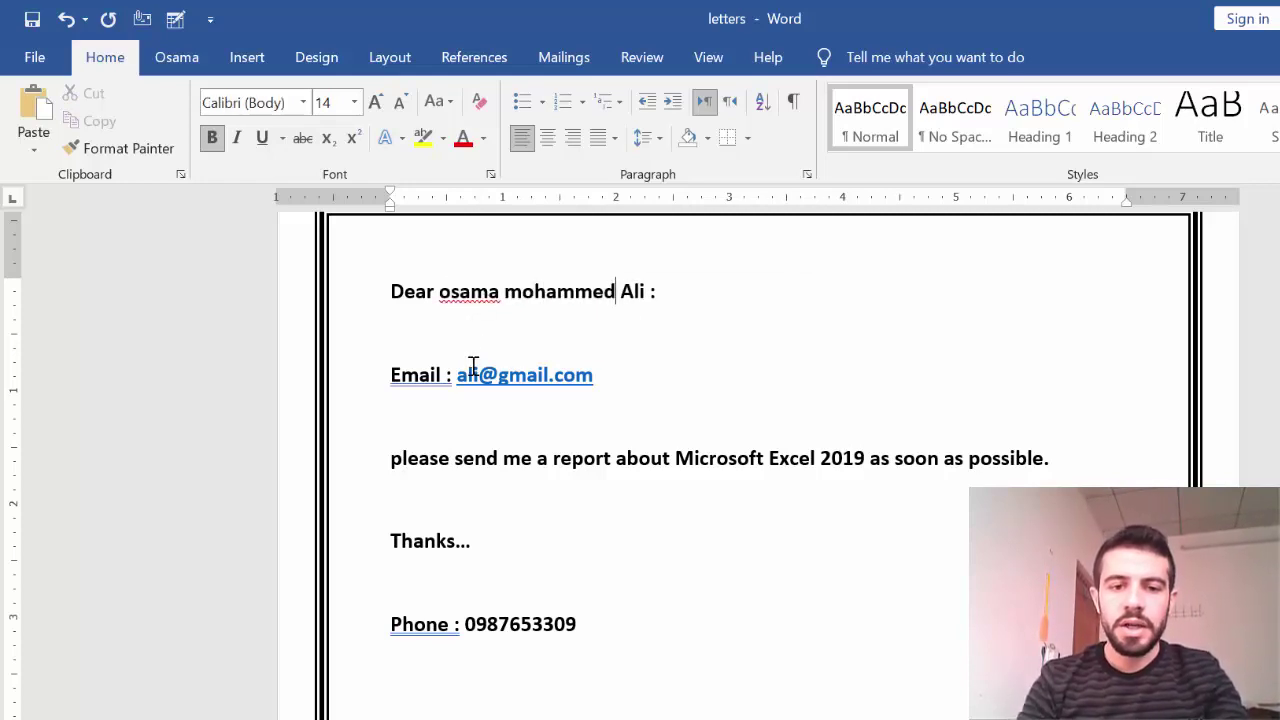
drag(457, 372, 472, 368)
text(osama)
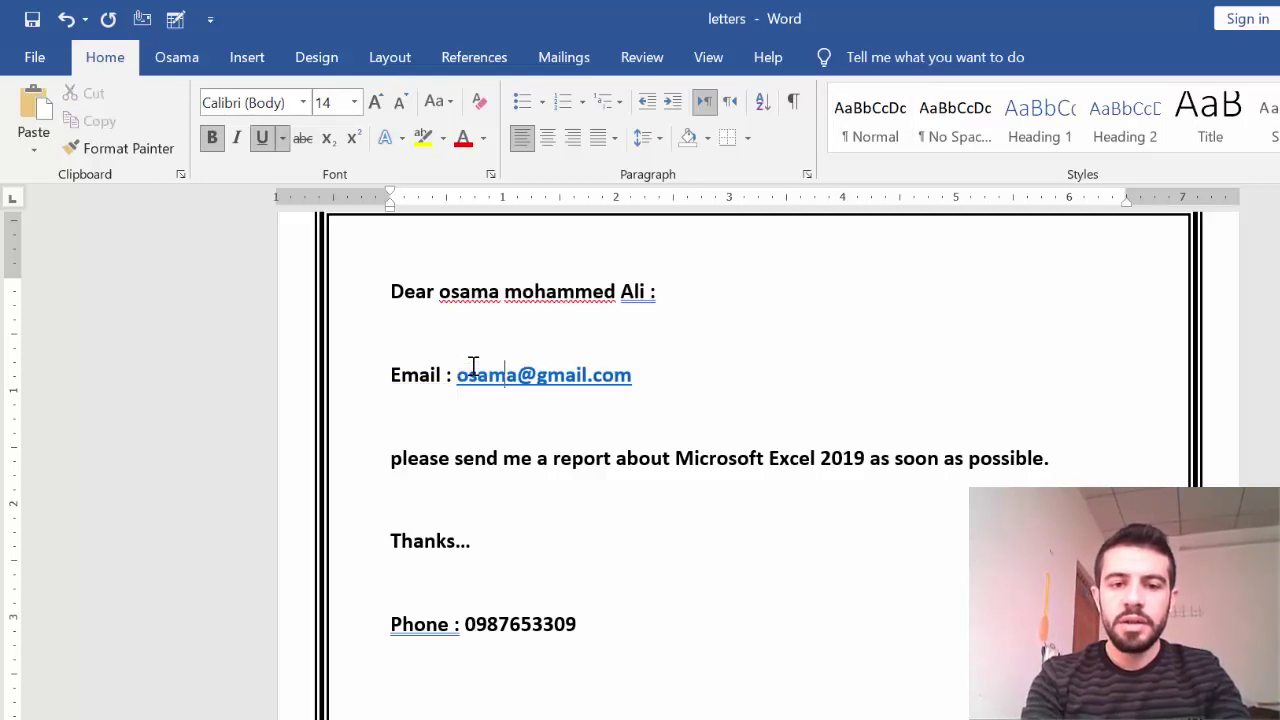
double_click(494, 631)
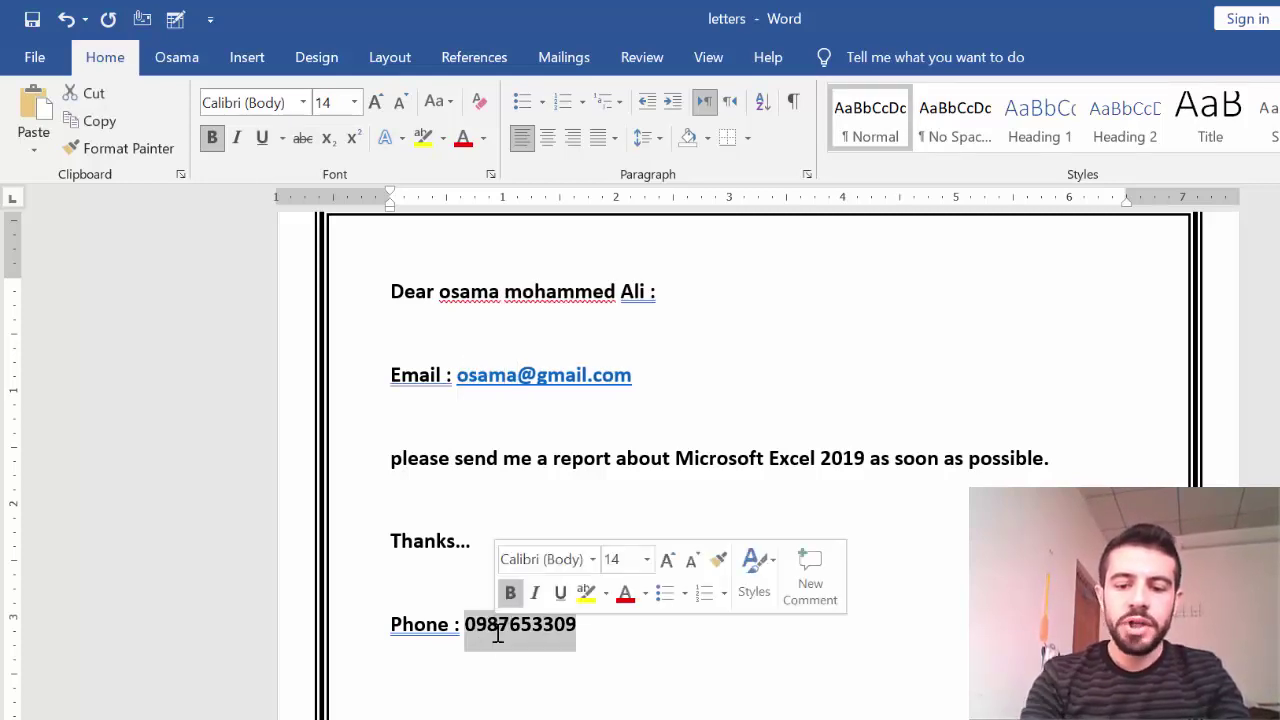
text(87988798)
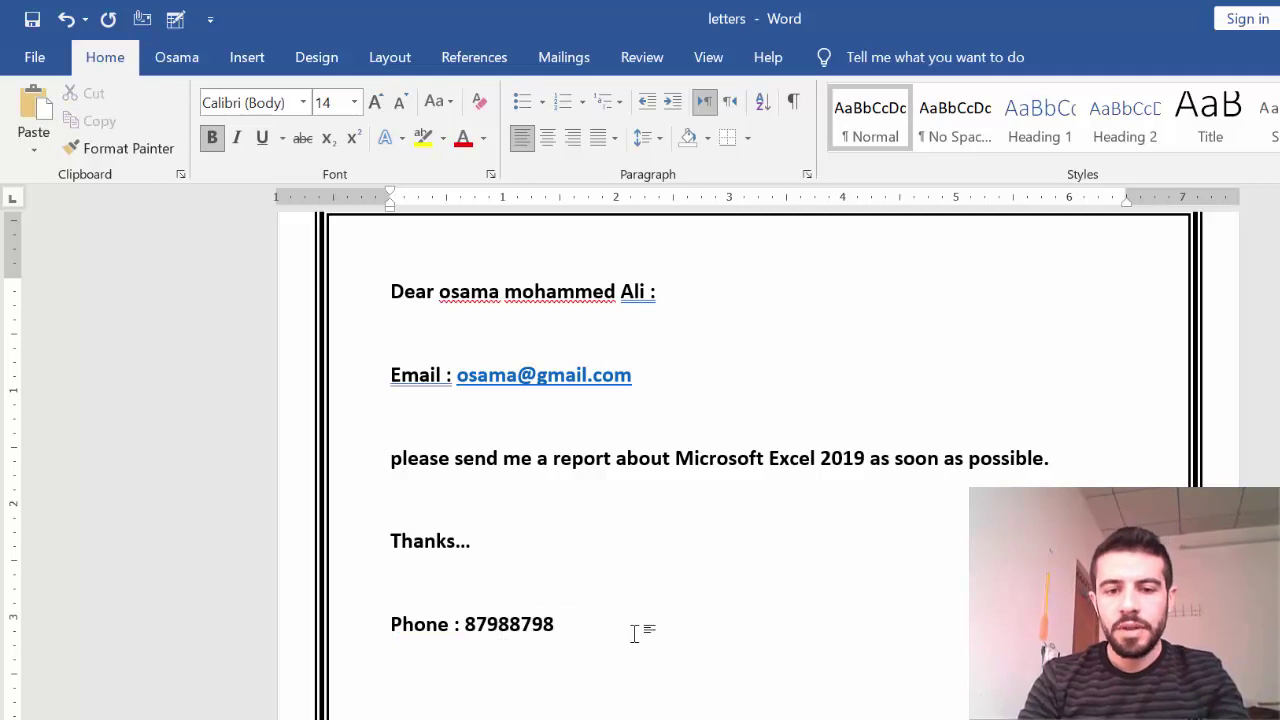
scroll(728, 418, down, 5)
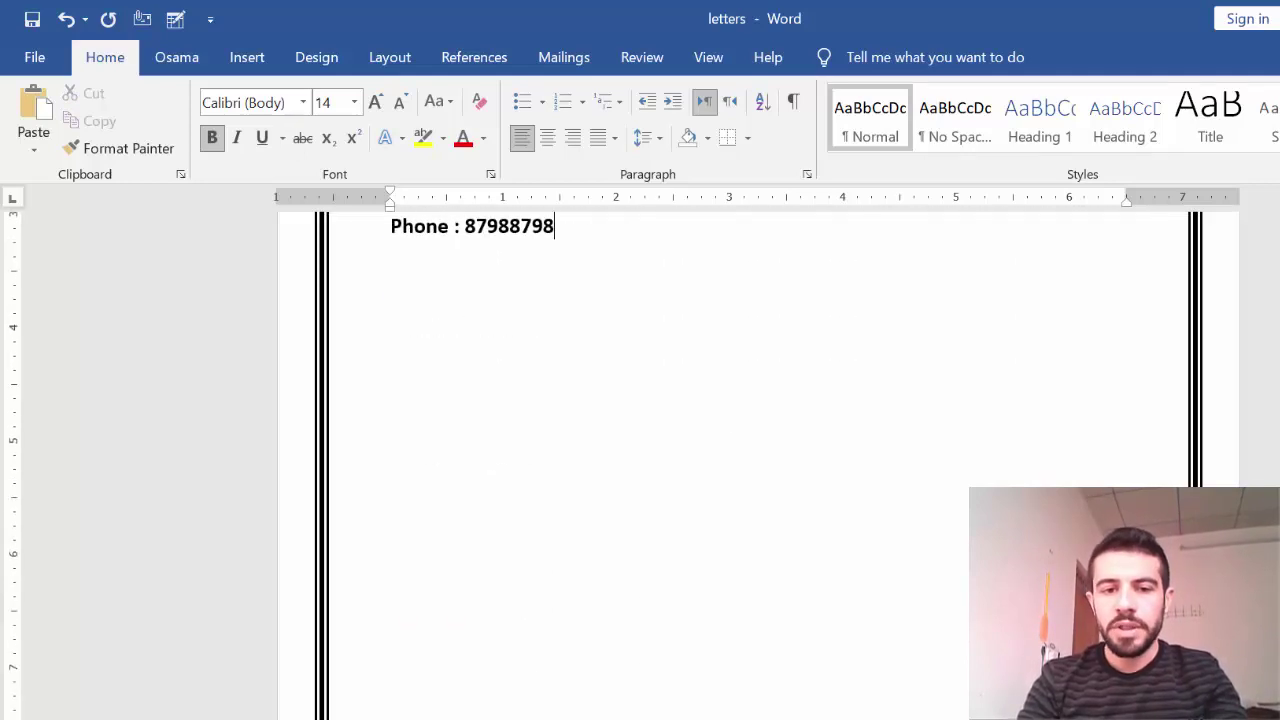
scroll(728, 418, down, 10)
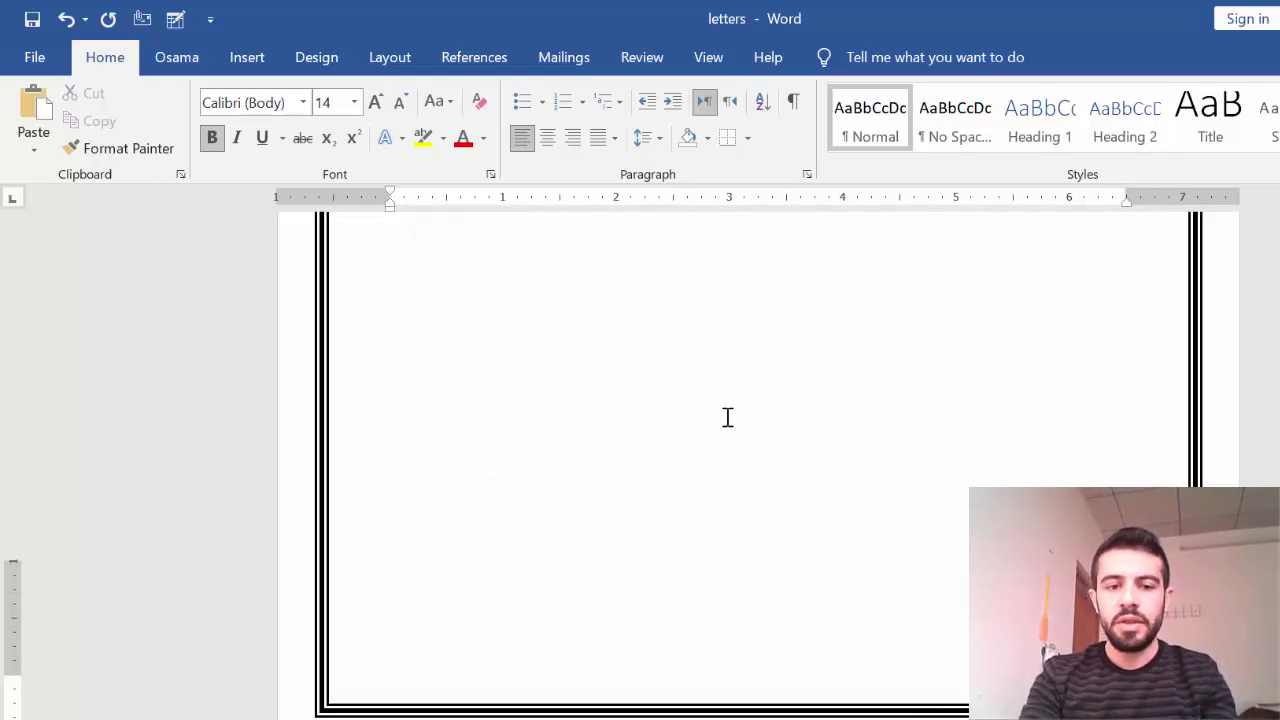
Overwrite the next letter's recipient name, email name and phone number, then undo those edits.
scroll(728, 418, down, 3)
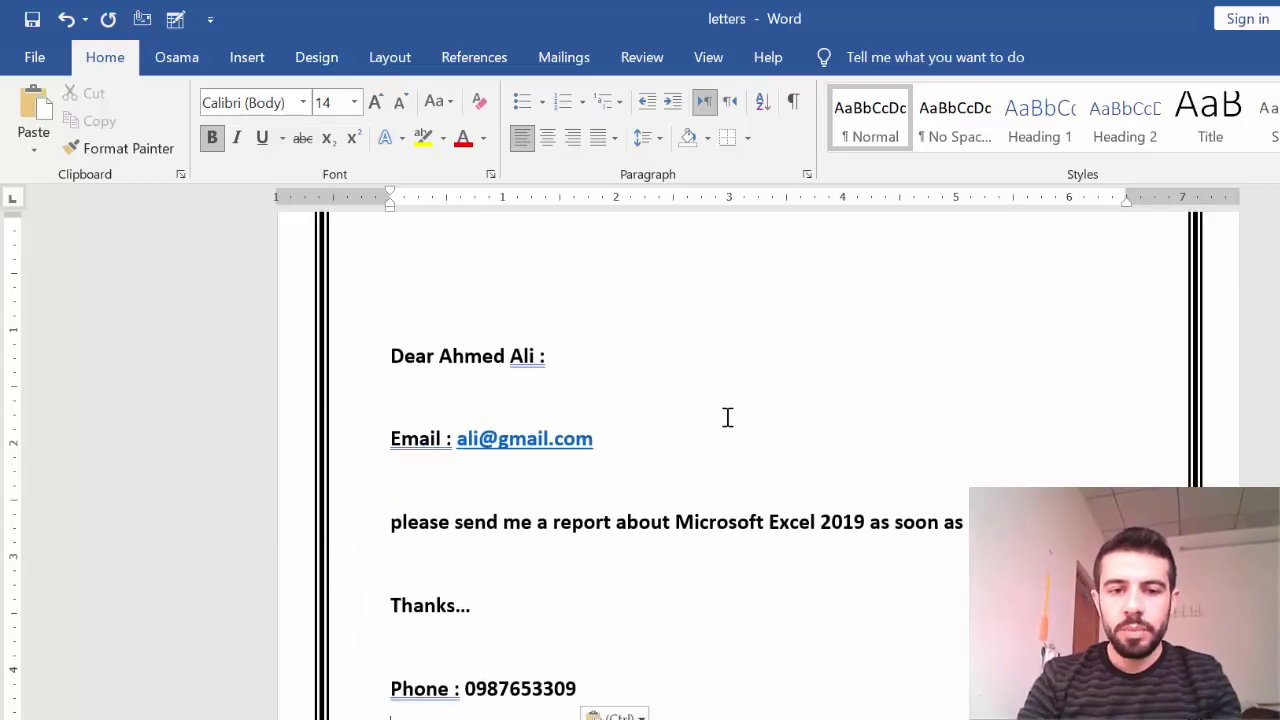
double_click(466, 356)
click(537, 356)
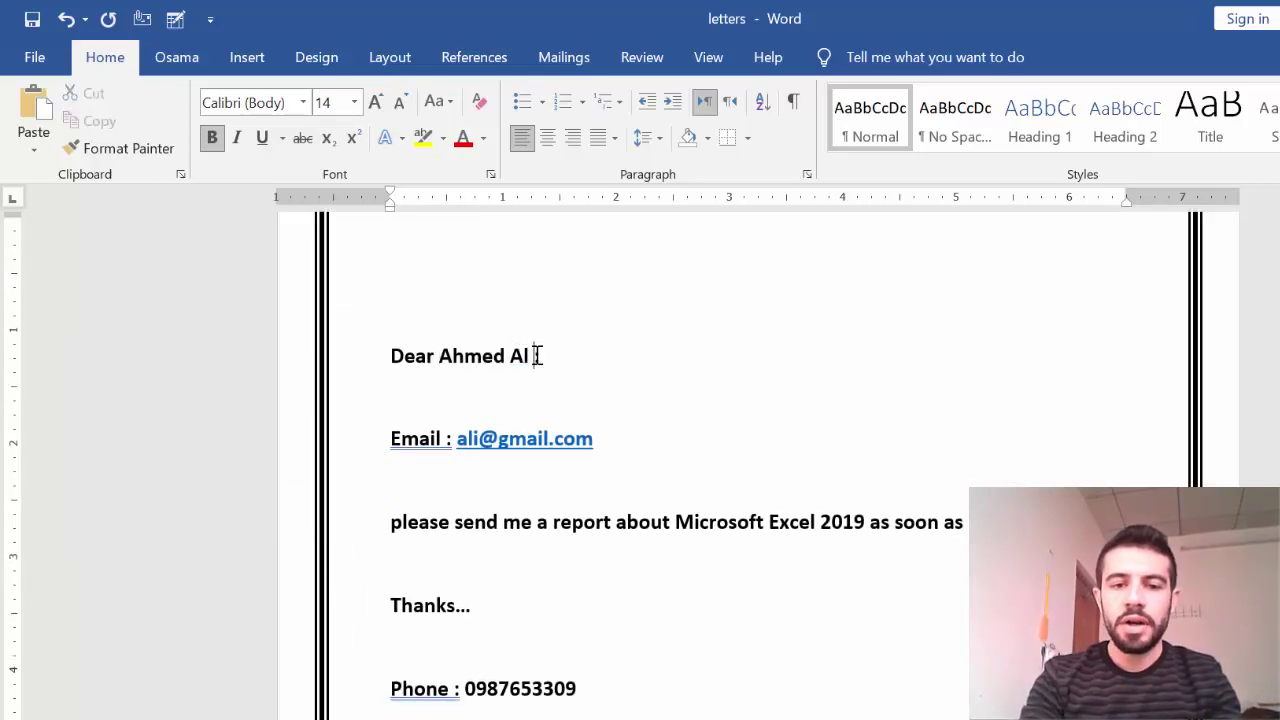
key(BackSpace)
key(BackSpace)
key(BackSpace)
key(BackSpace)
key(BackSpace)
key(BackSpace)
key(BackSpace)
key(BackSpace)
key(BackSpace)
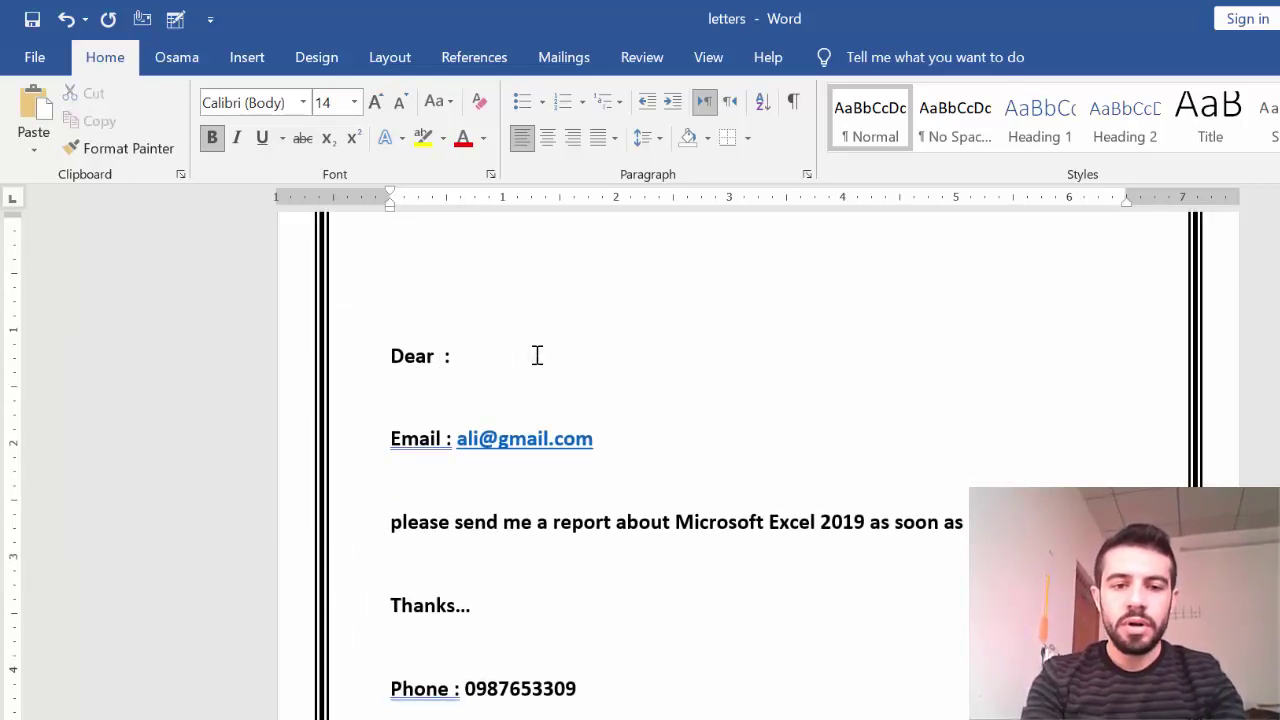
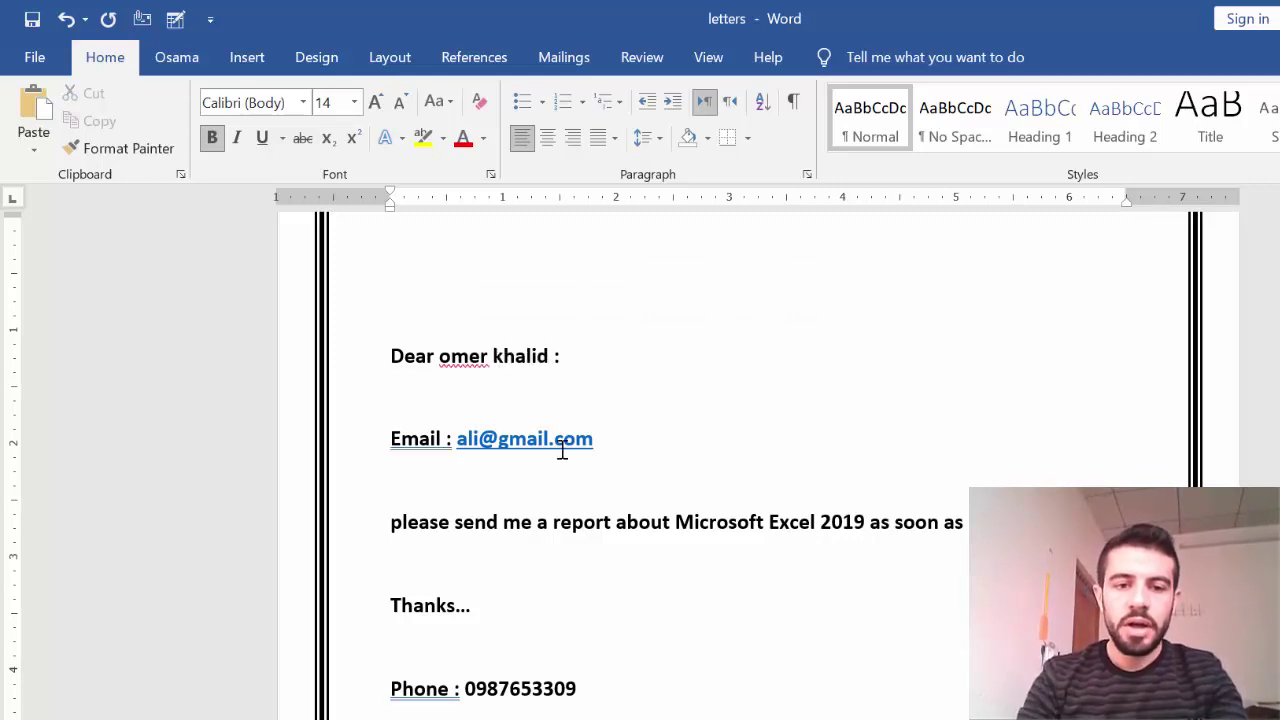
double_click(467, 438)
text(omer)
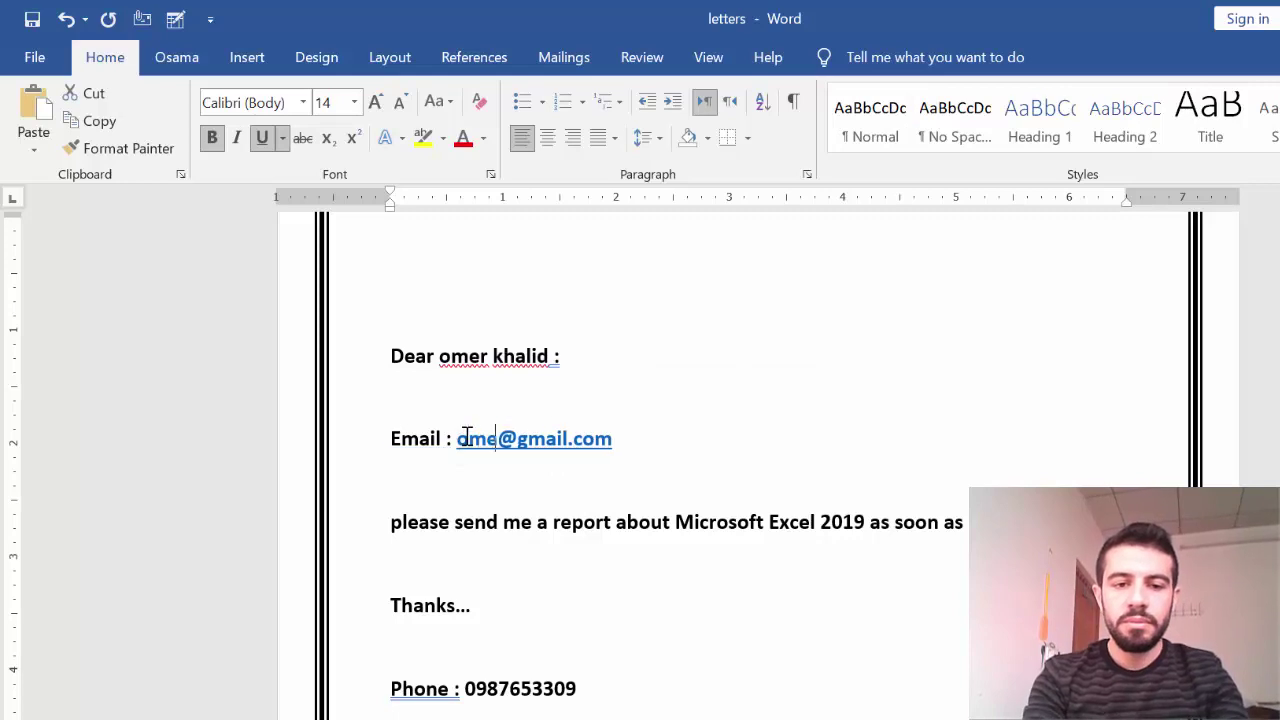
double_click(517, 689)
text(90768767)
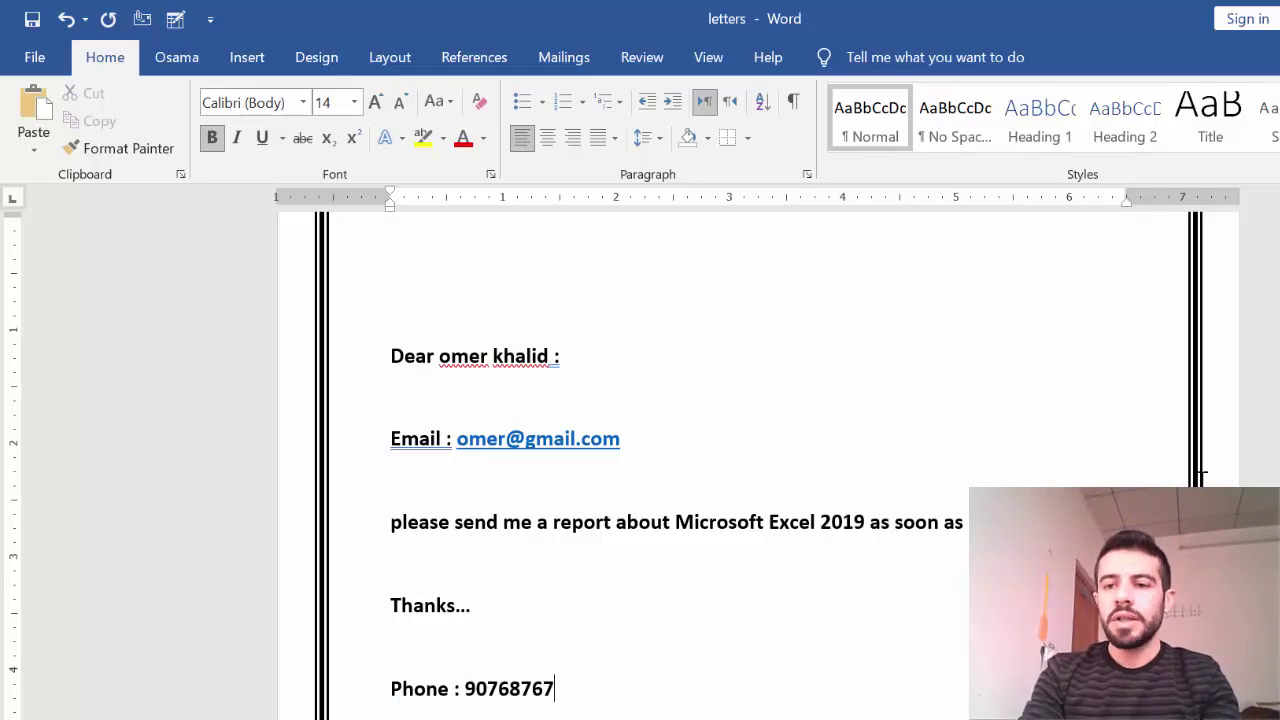
key(ctrl+z)
key(ctrl+z)
key(ctrl+z)
key(ctrl+z)
key(ctrl+z)
key(ctrl+z)
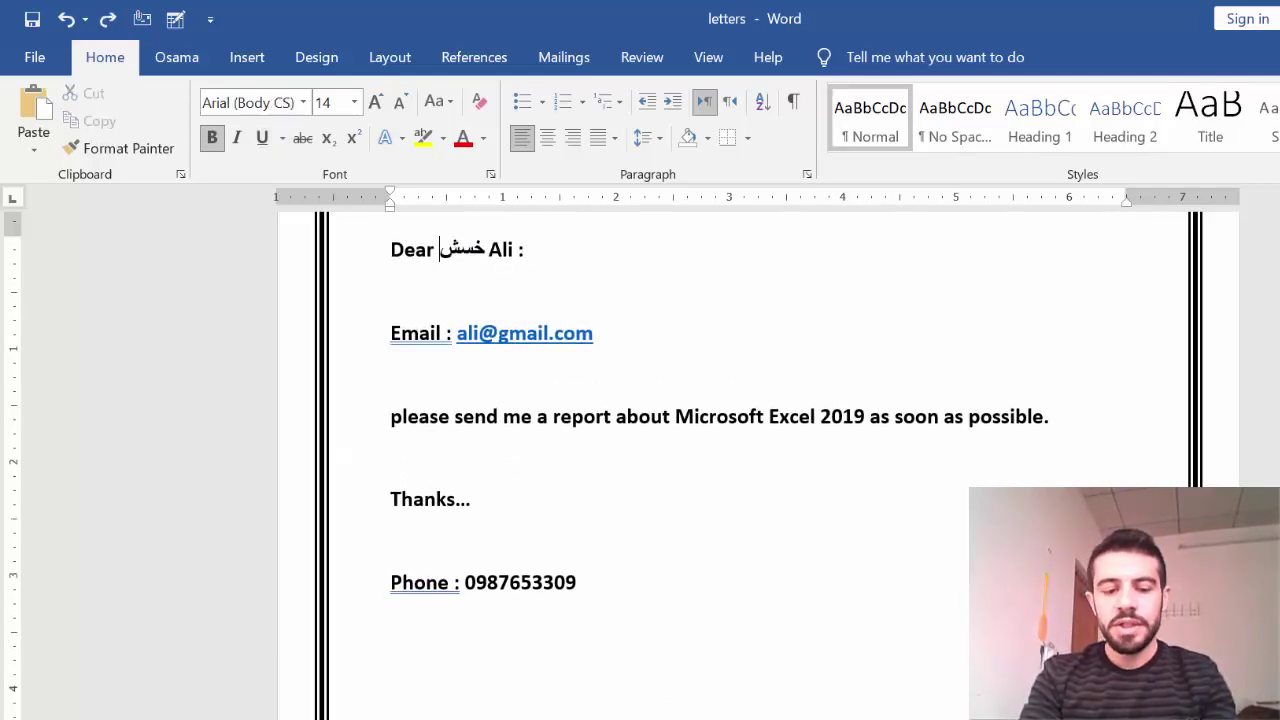
key(ctrl+z)
key(ctrl+z)
key(ctrl+z)
Undo once more, then close the letters document, saving the changes.
key(ctrl+z)
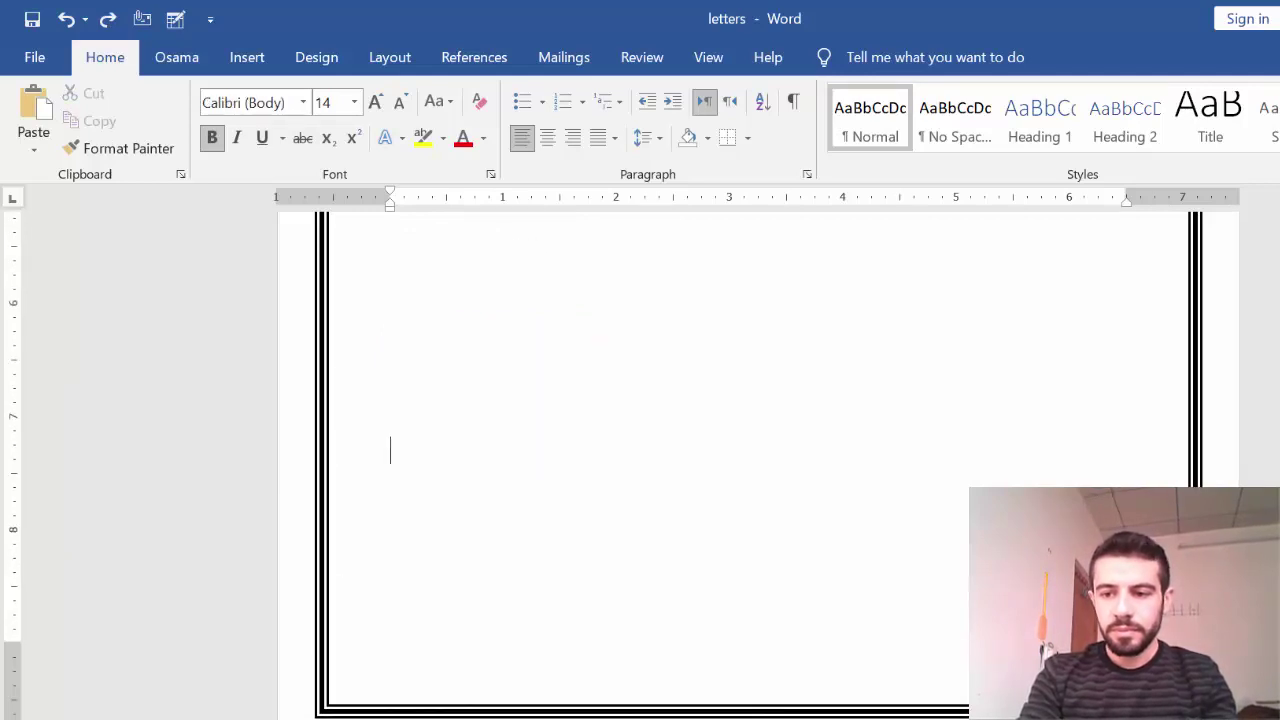
key(ctrl+z)
scroll(565, 395, up, 3)
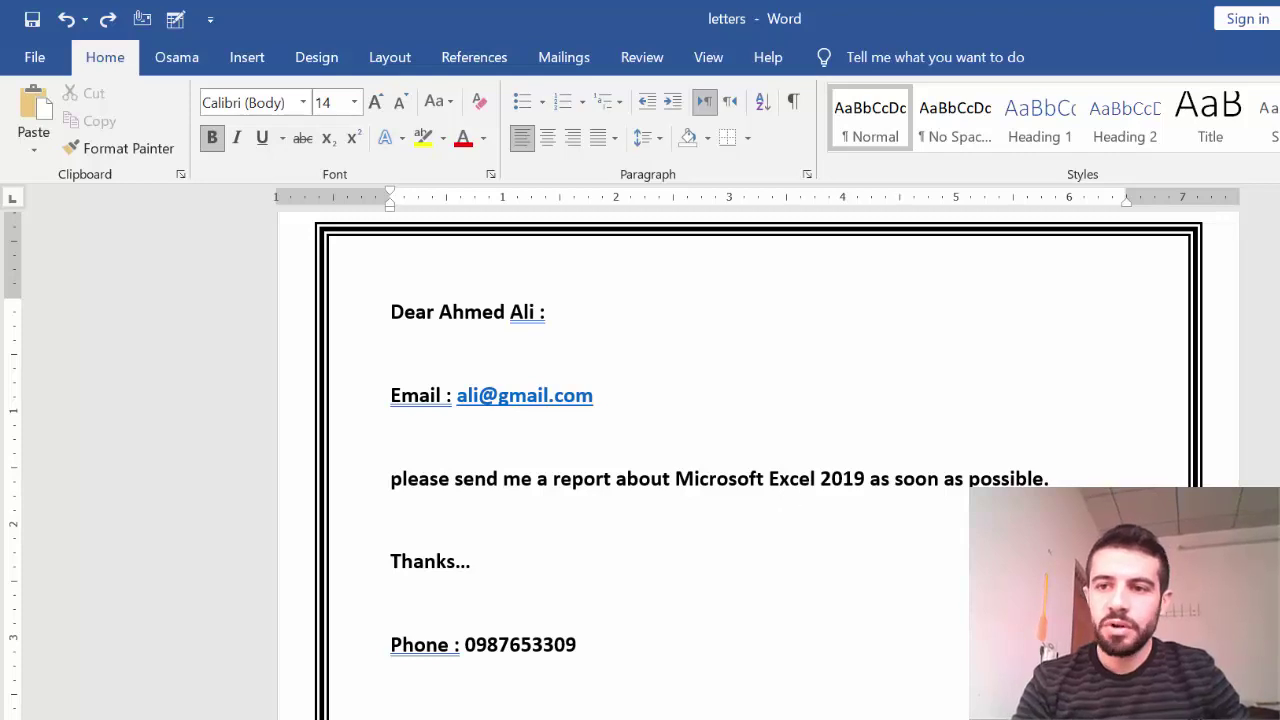
key(alt+F4)
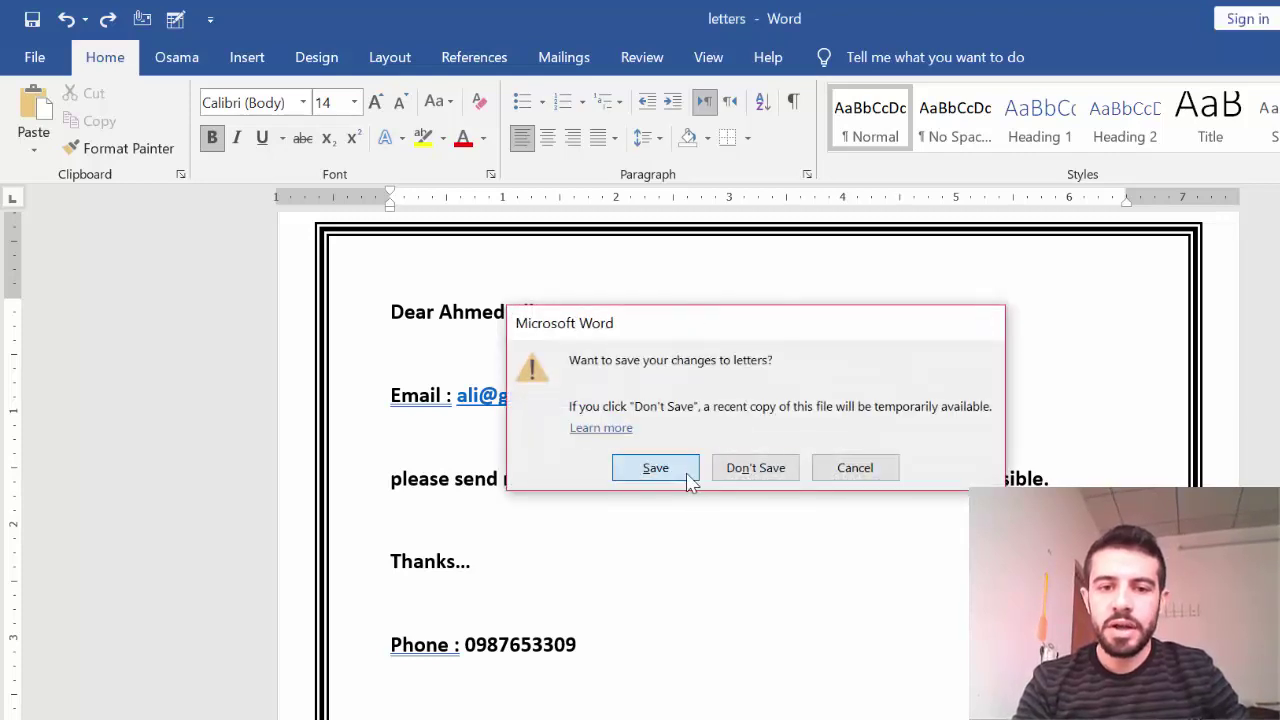
click(686, 478)
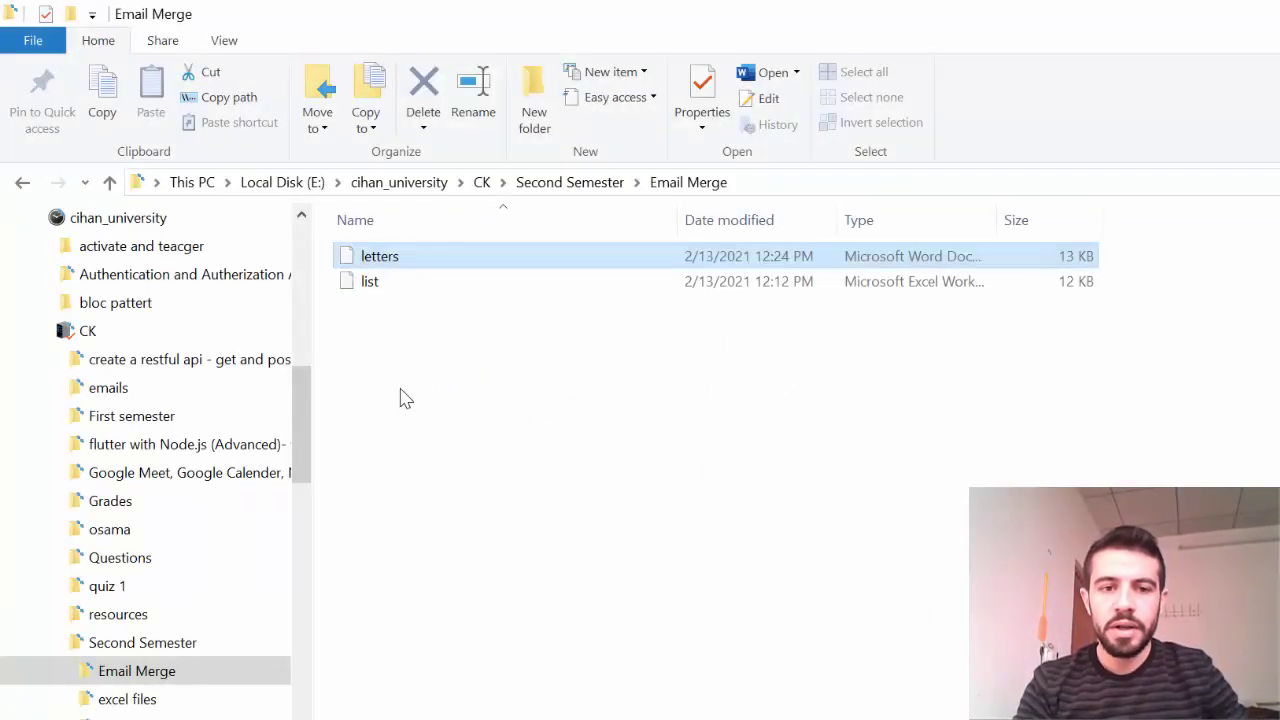
Open the list workbook from the Email Merge folder in Excel.
click(405, 398)
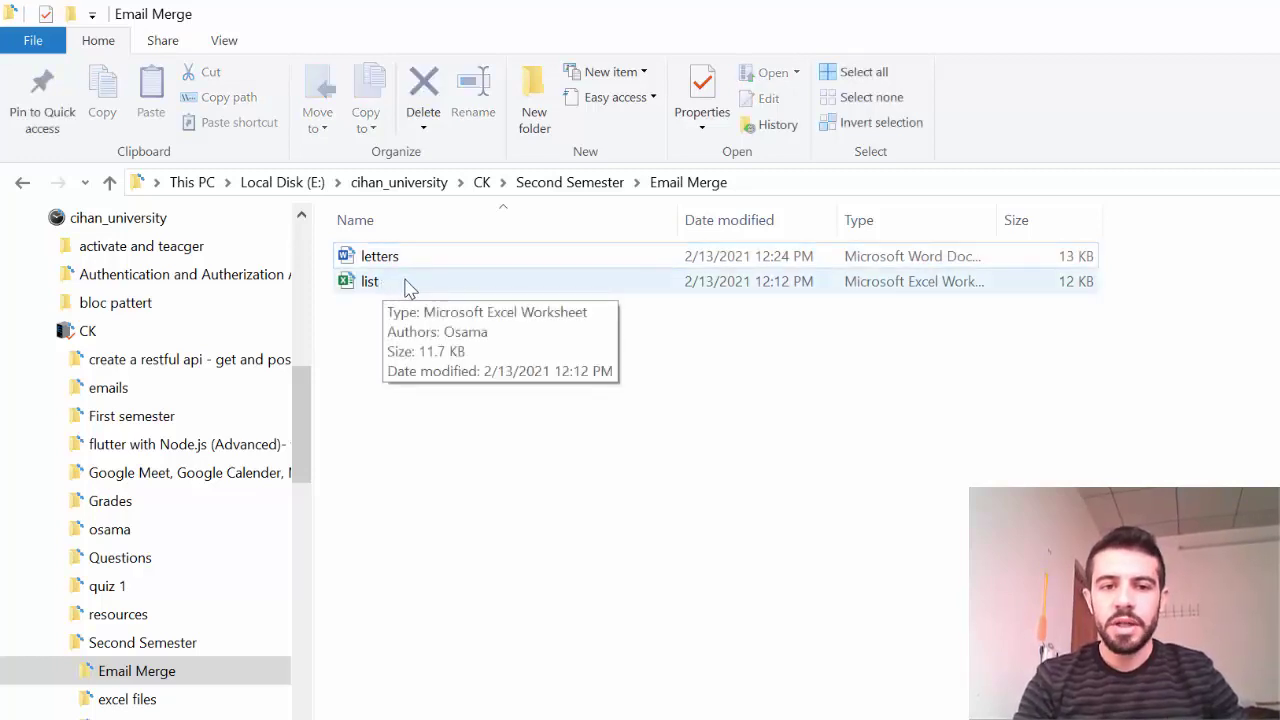
click(389, 287)
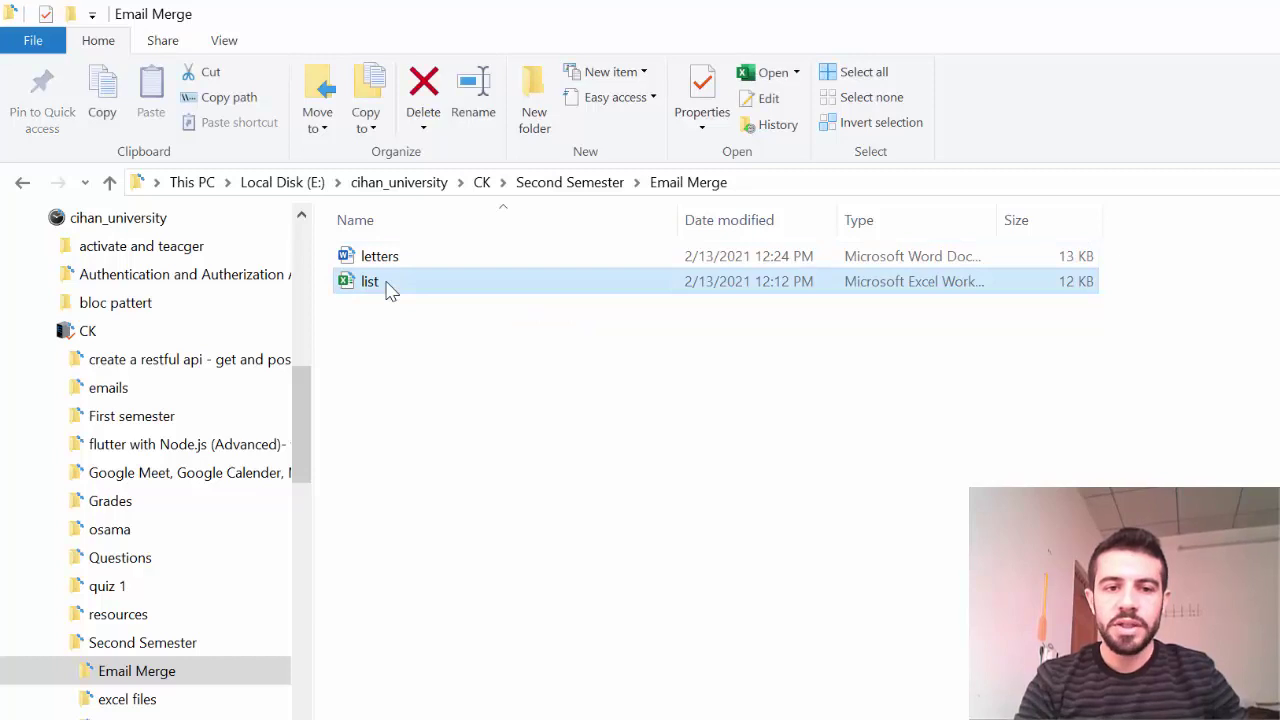
double_click(389, 287)
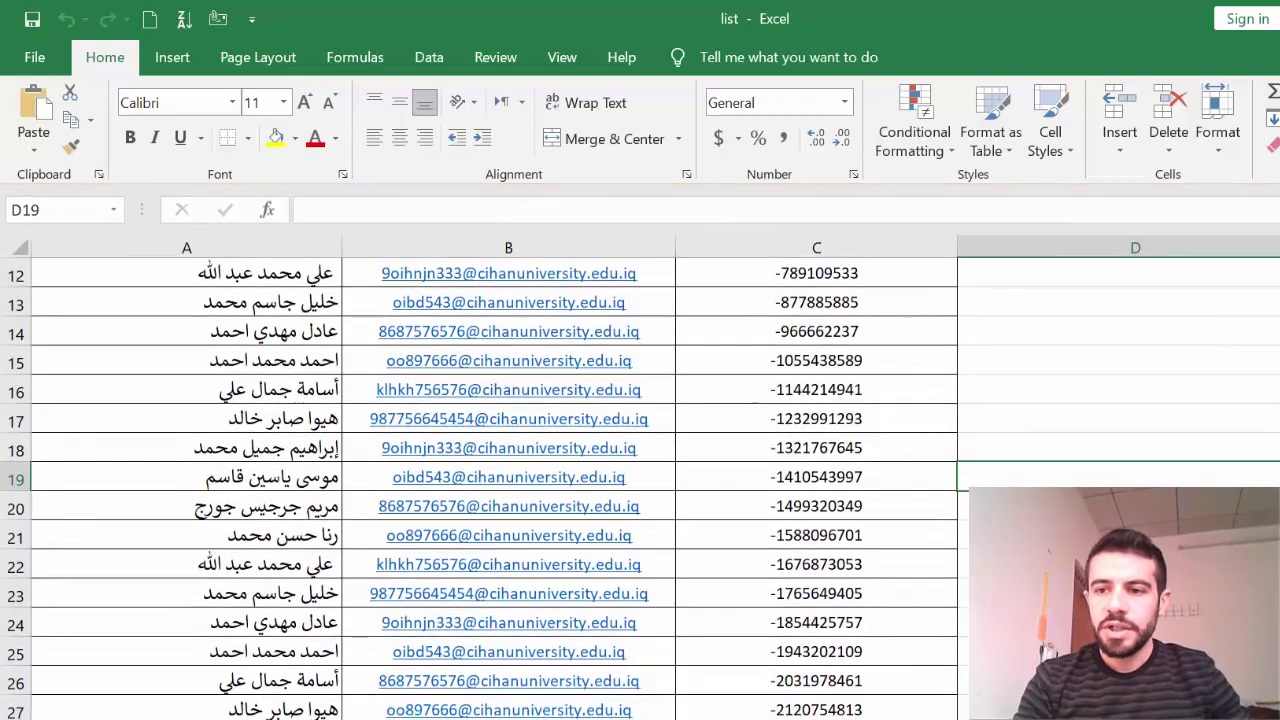
Check the Emails header and first phone number, then close Excel and reopen the letters document.
scroll(545, 324, up, 4)
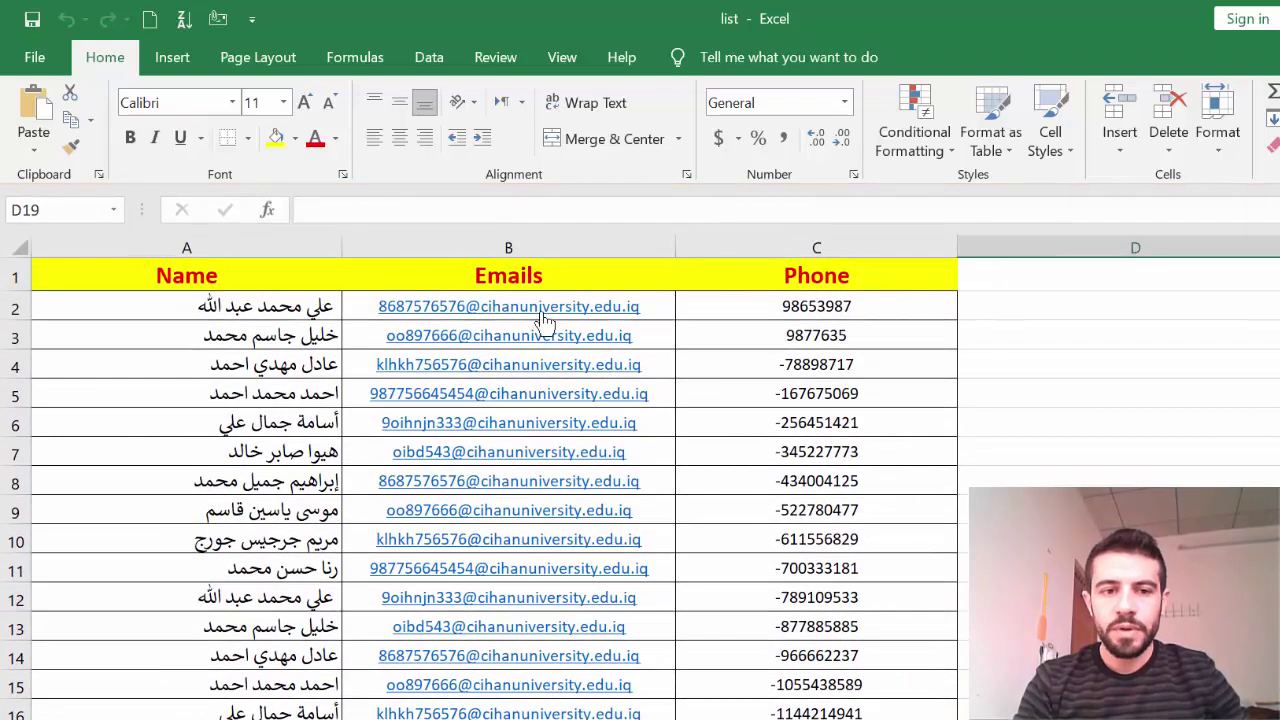
click(439, 289)
click(843, 306)
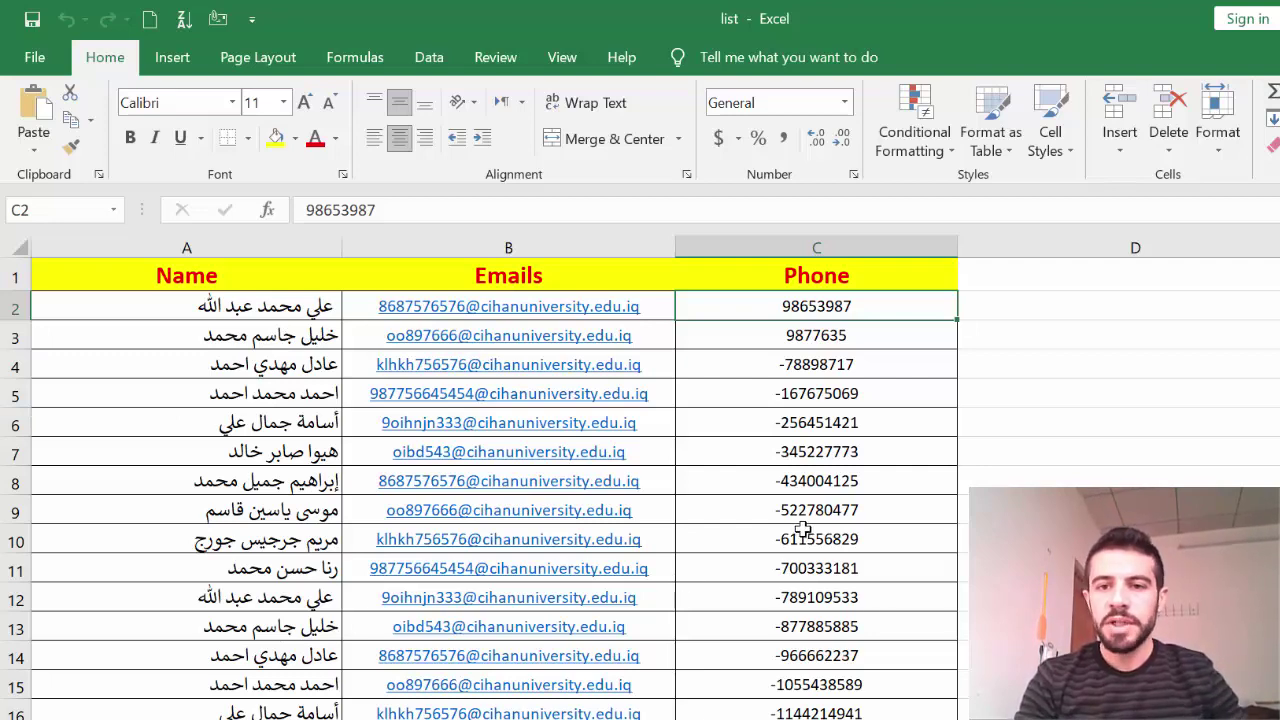
key(alt+F4)
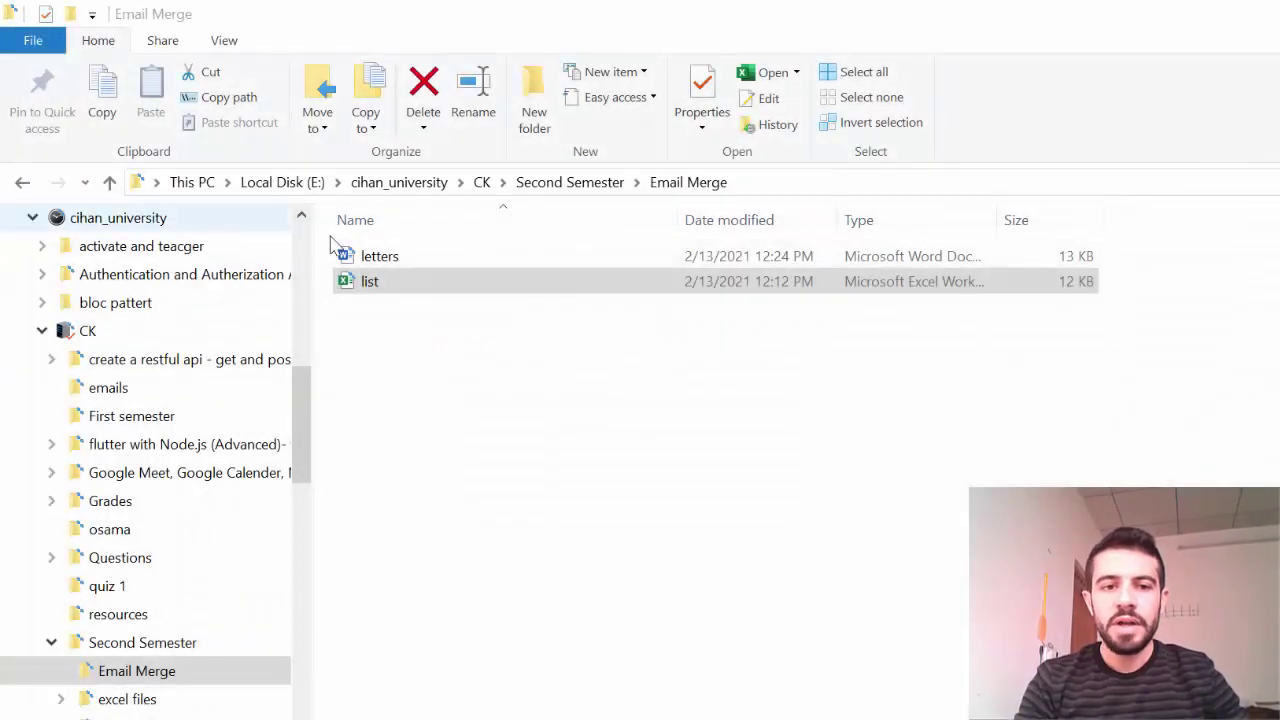
double_click(368, 256)
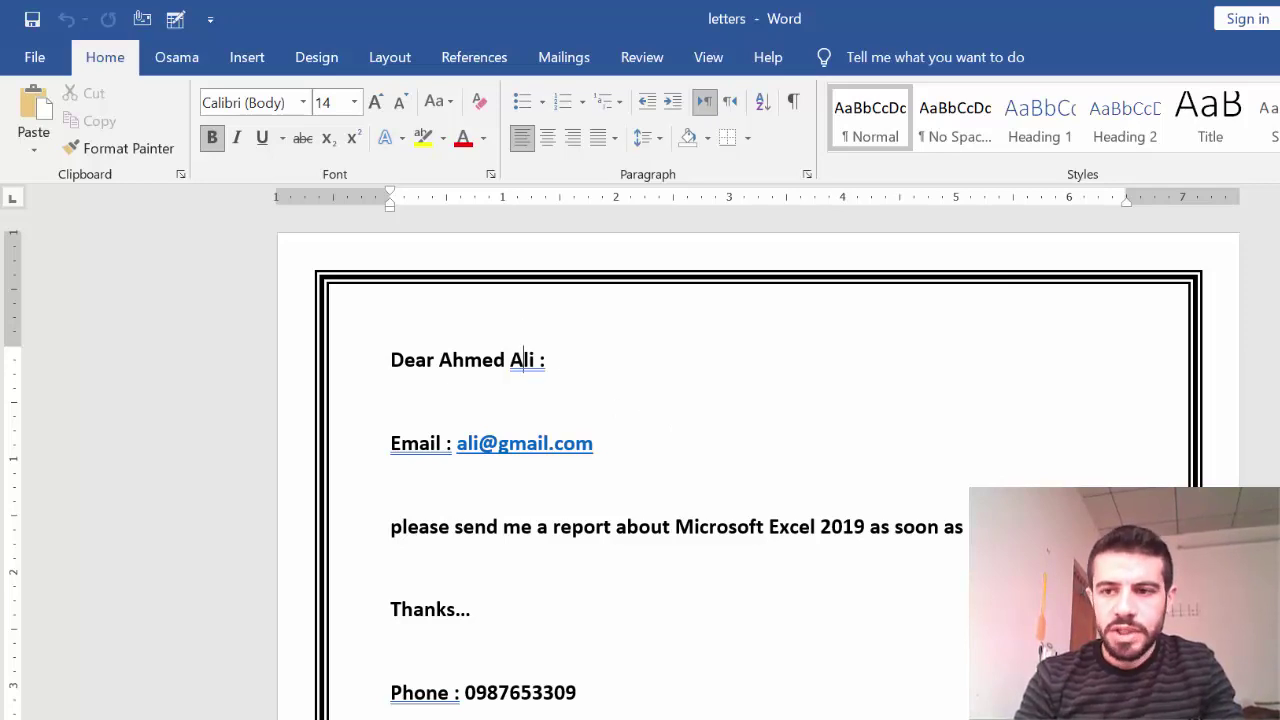
Start a Letters-type mail merge from the Mailings tab.
scroll(760, 460, down, 2)
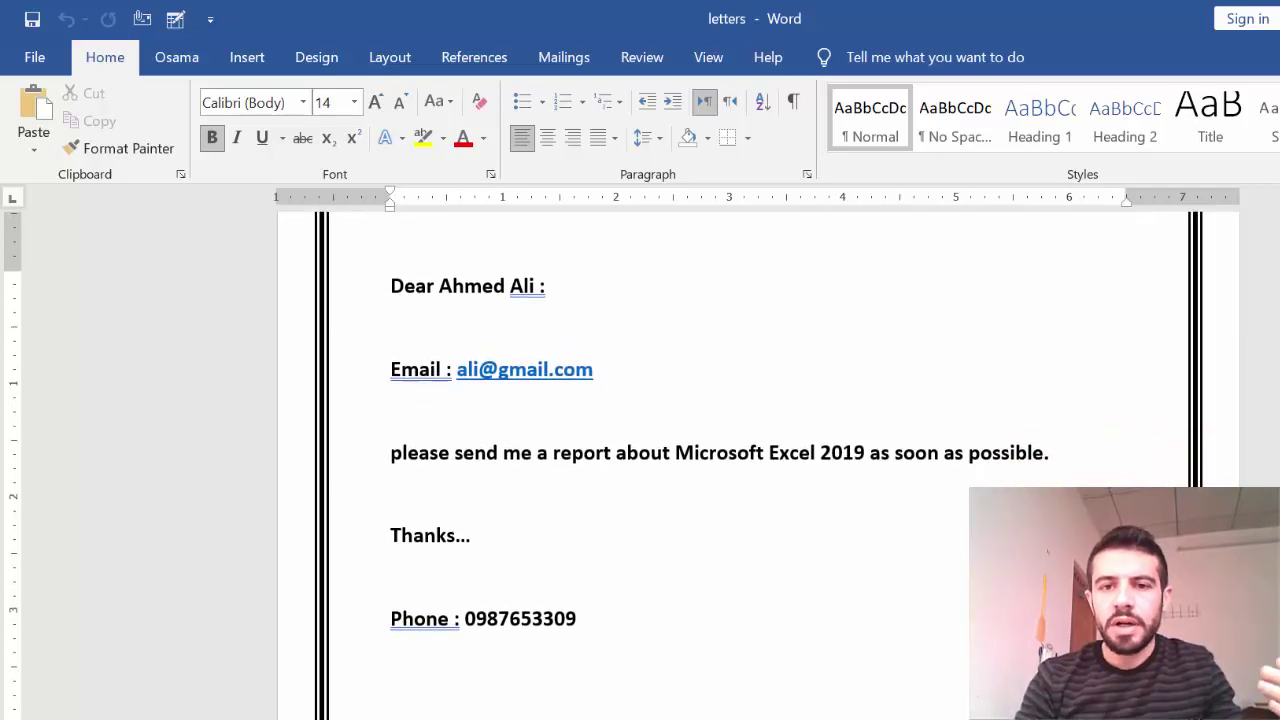
scroll(760, 460, up, 2)
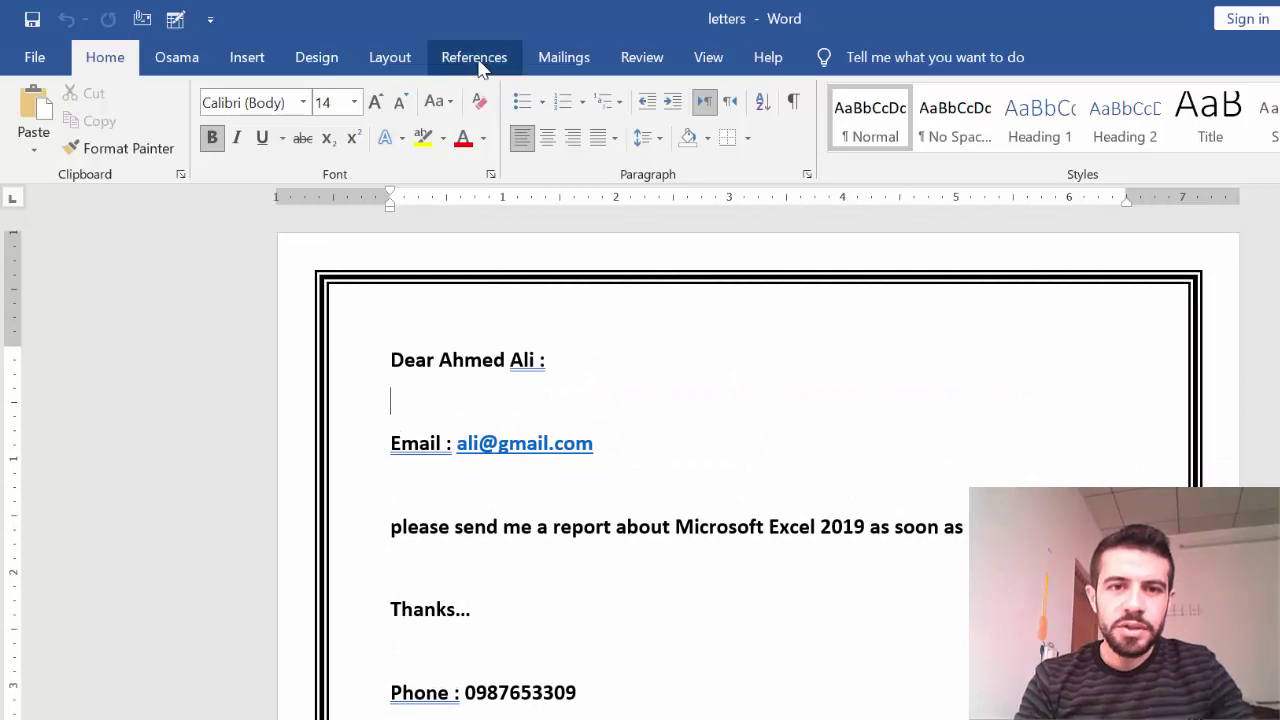
click(567, 62)
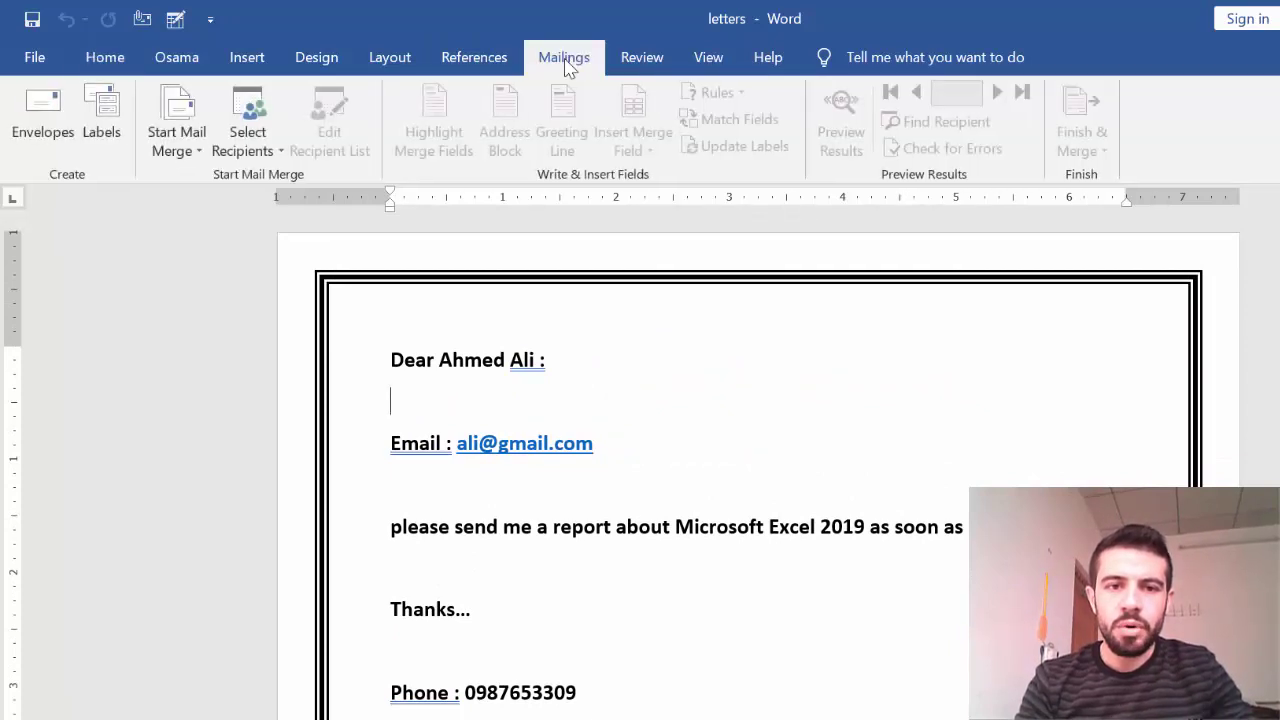
click(199, 161)
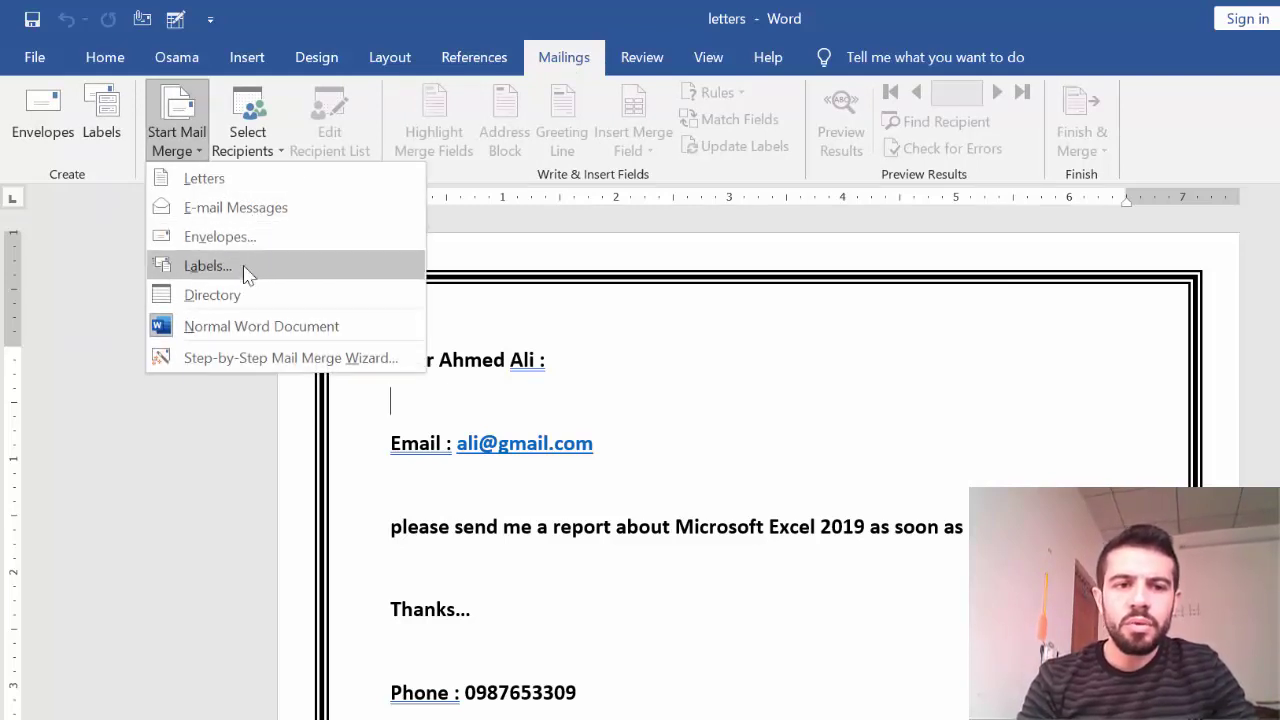
click(212, 182)
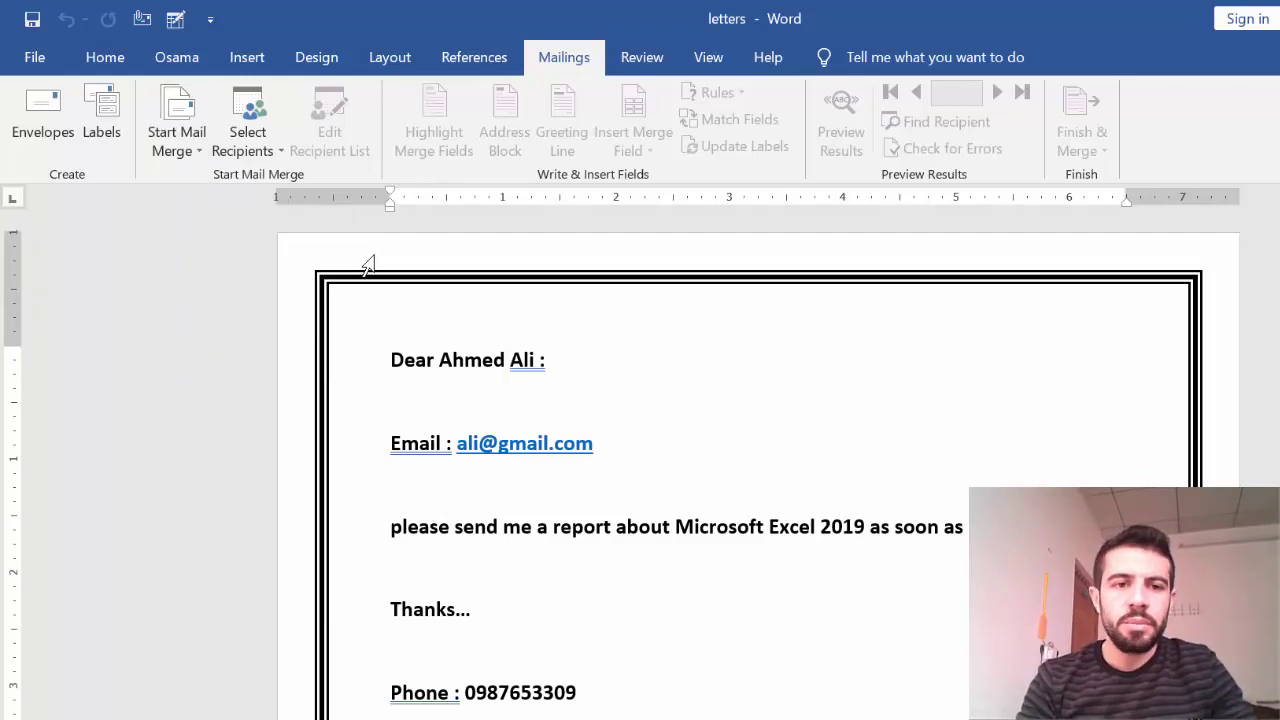
click(280, 162)
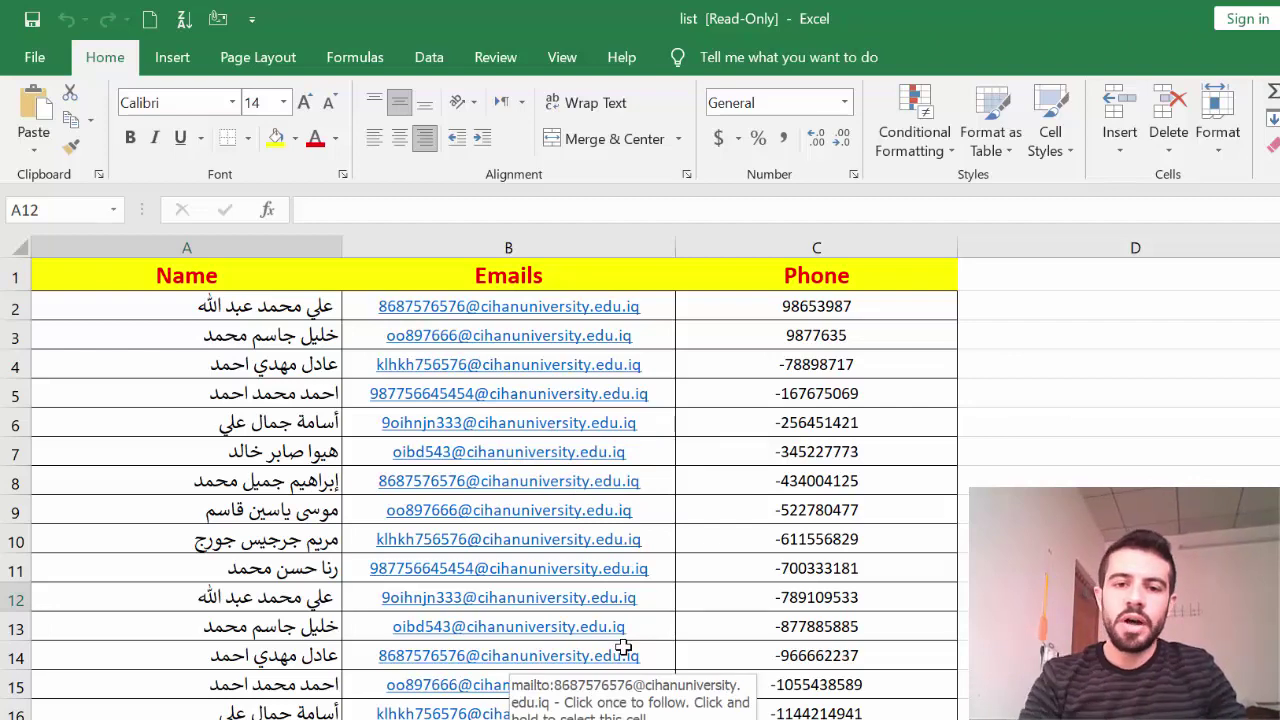
key(alt+Tab)
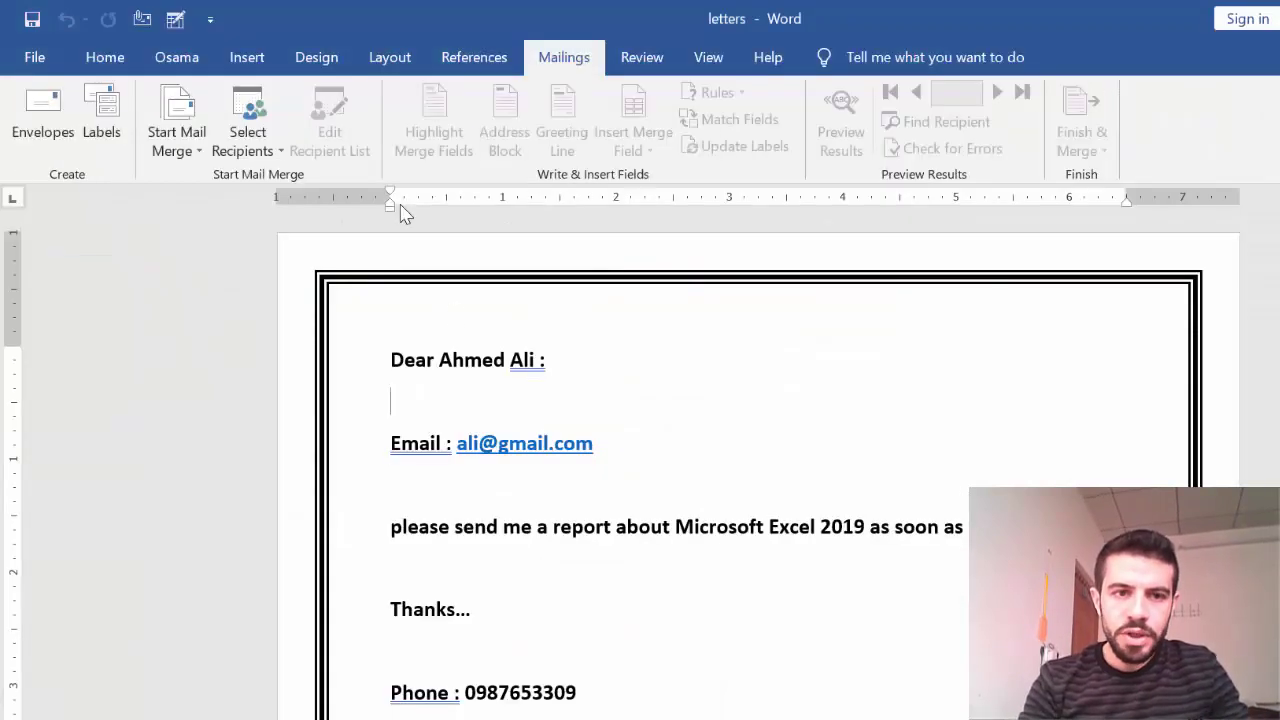
Try Type a New List with a test entry, discard it, and reopen Select Recipients.
click(262, 148)
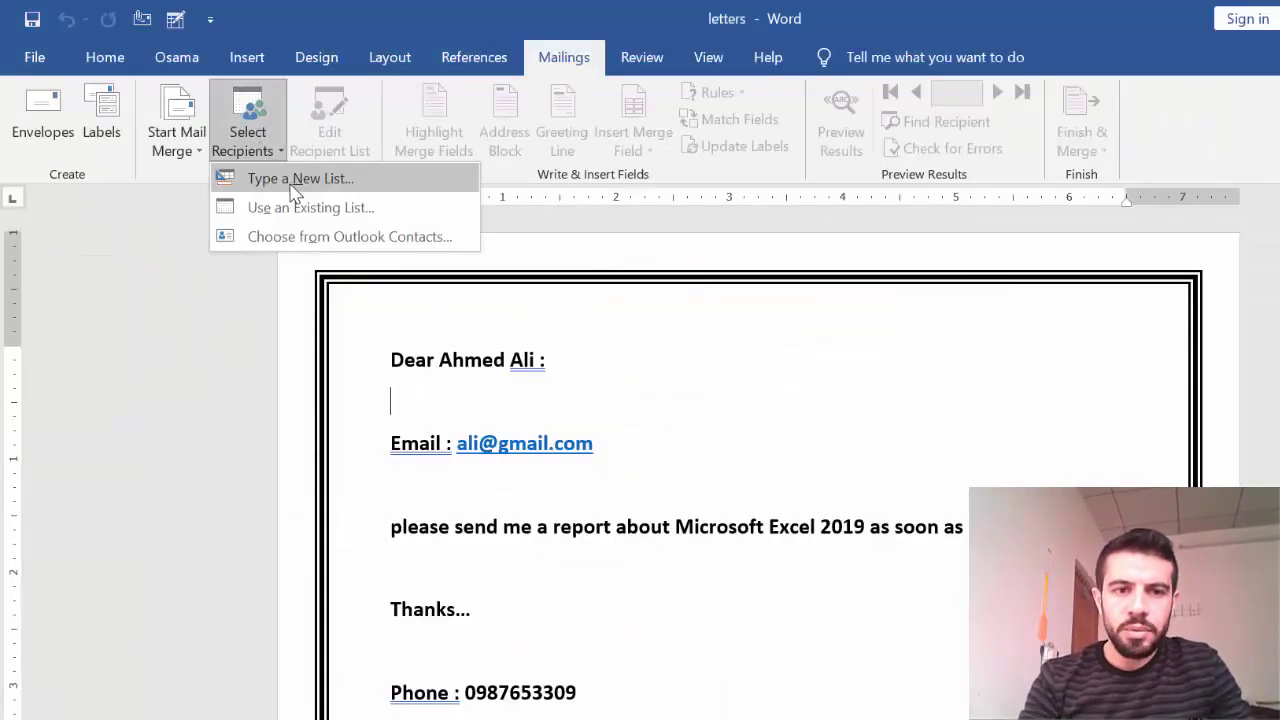
click(295, 193)
text(asfrse)
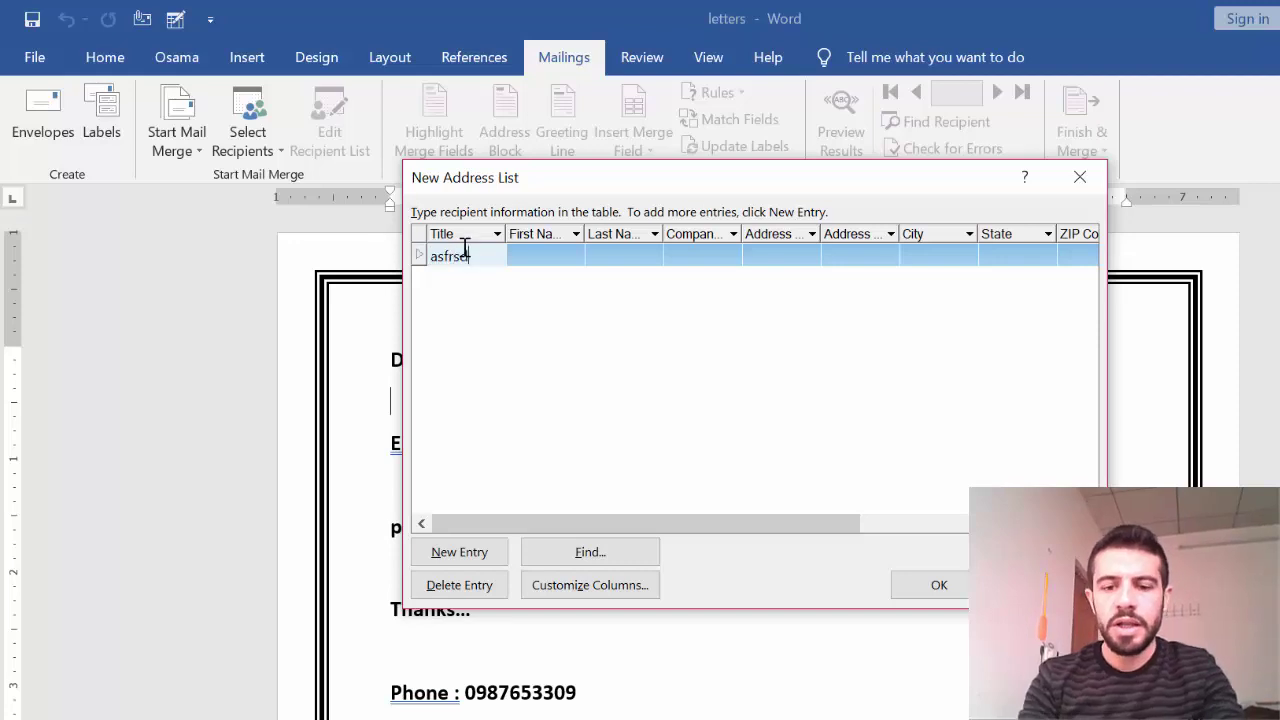
key(BackSpace)
key(BackSpace)
key(BackSpace)
key(BackSpace)
key(BackSpace)
key(BackSpace)
text(fdsf)
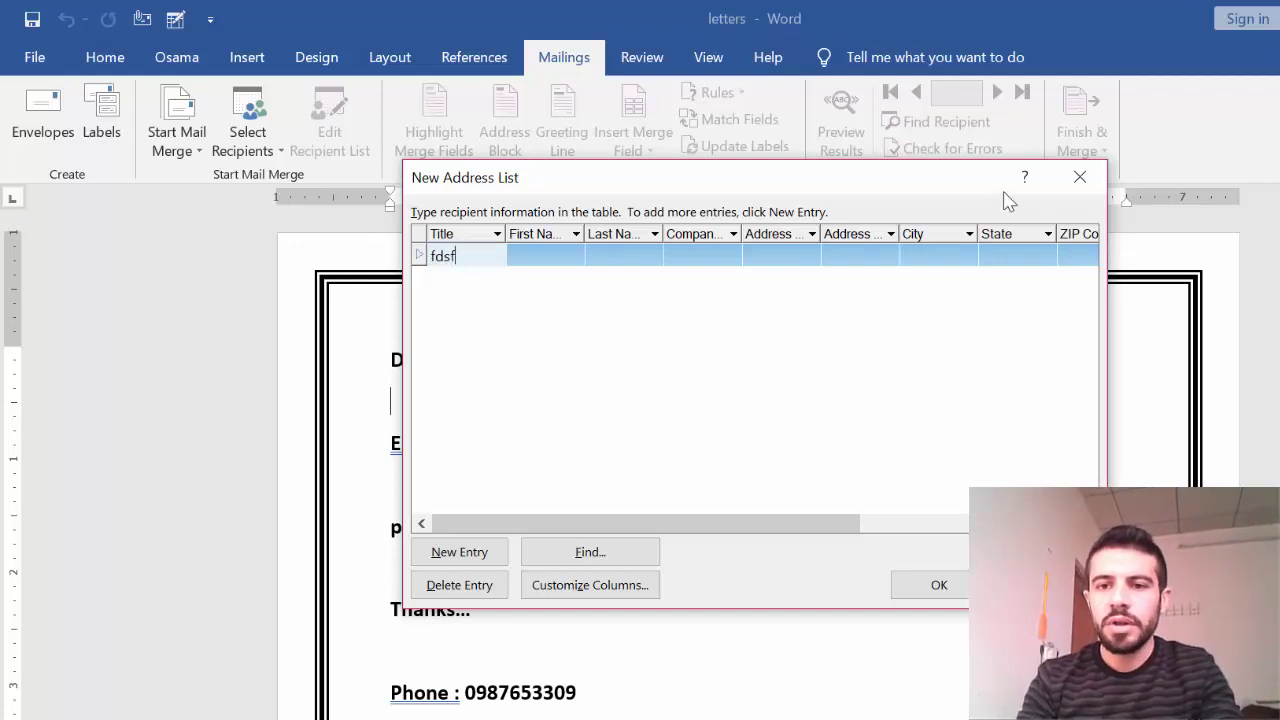
click(1080, 177)
click(279, 151)
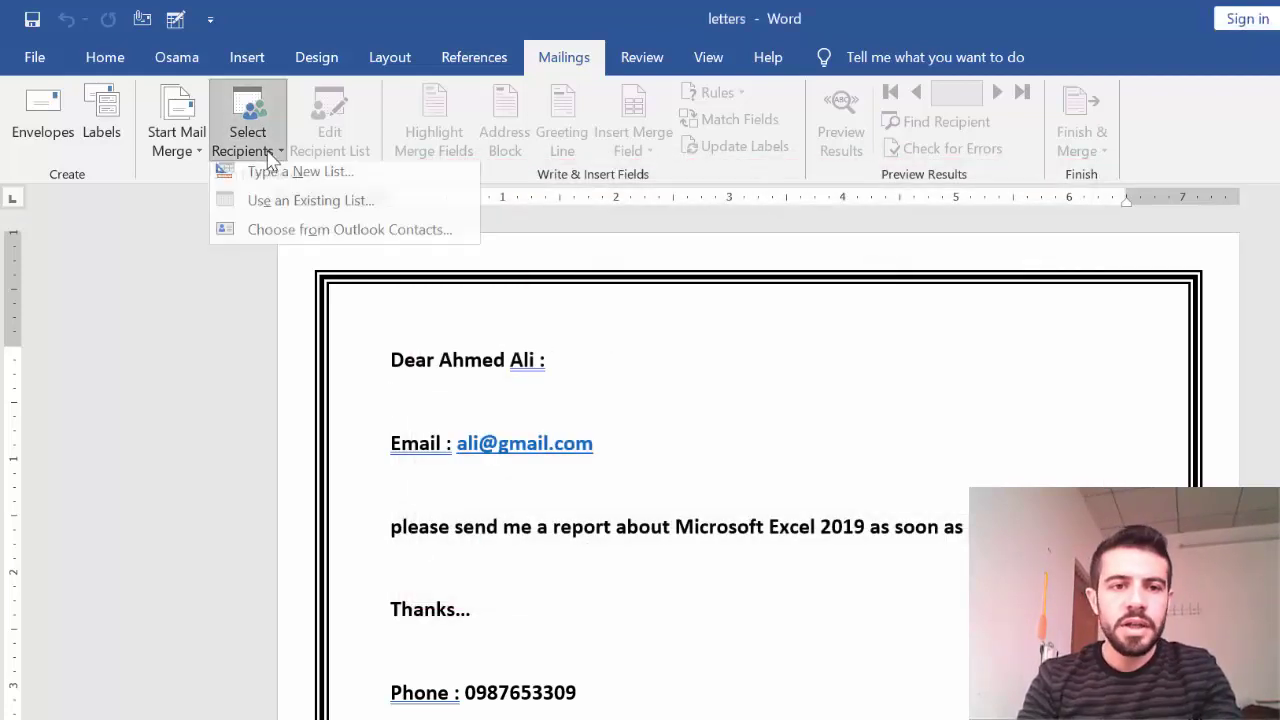
Use an existing list, browsing to the Email Merge folder and picking the list workbook.
click(352, 210)
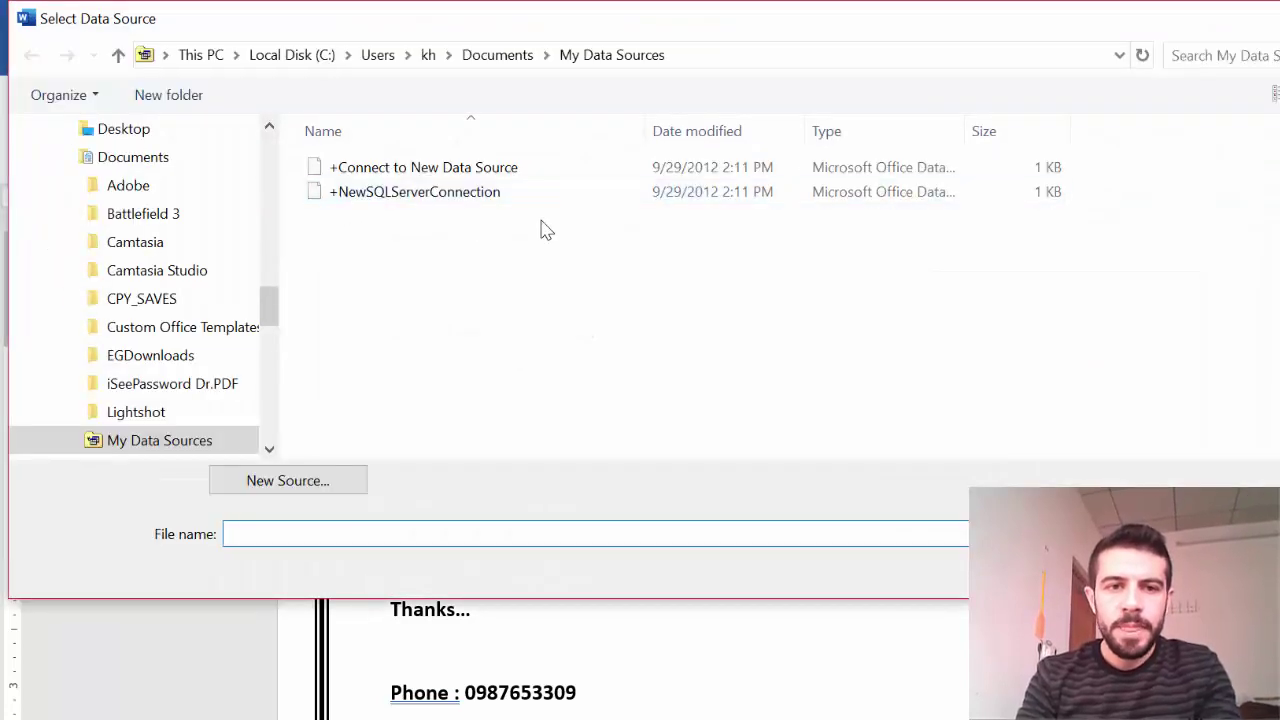
drag(270, 310, 280, 150)
click(106, 317)
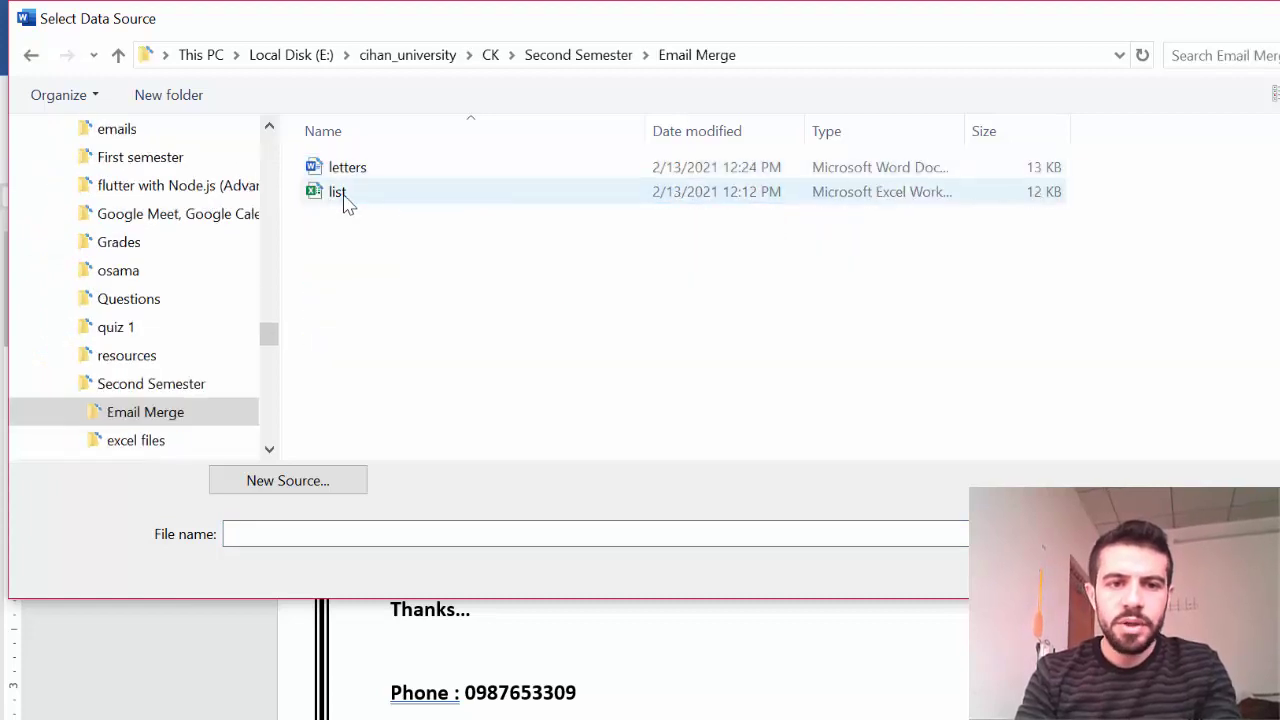
double_click(345, 195)
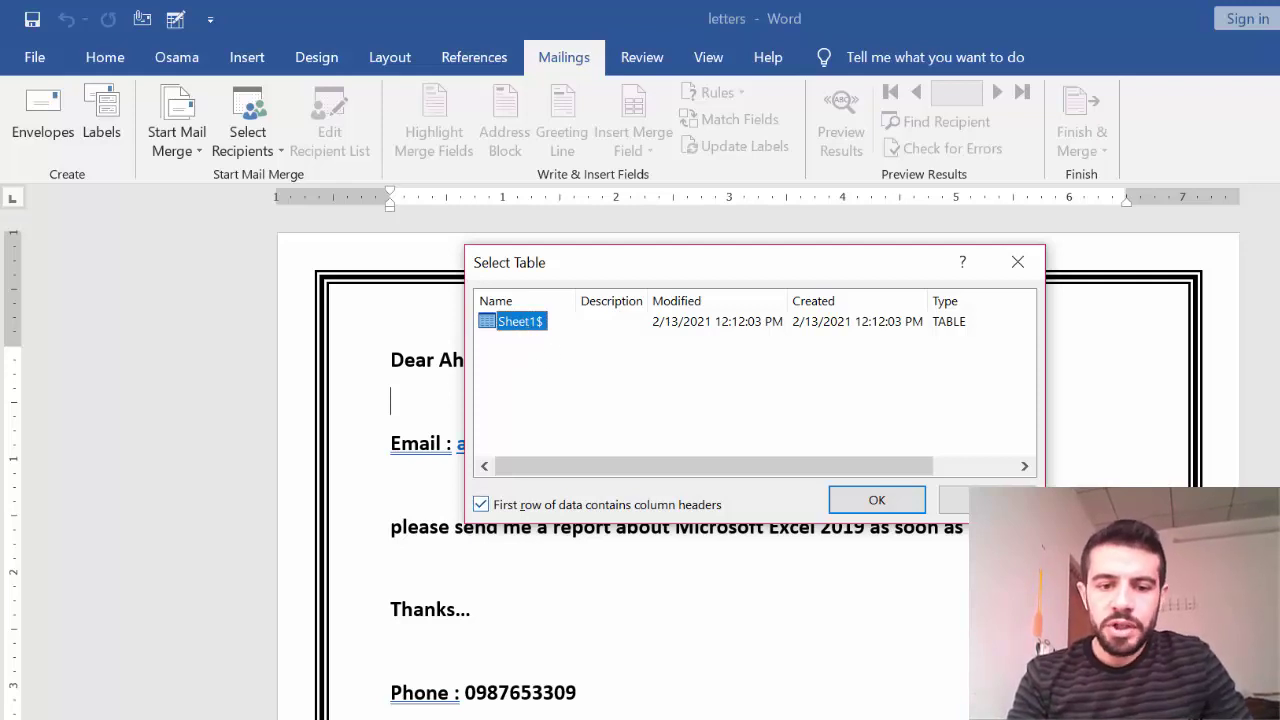
After checking the Excel data, confirm Sheet1$ with the first row as column headers.
key(alt+Tab)
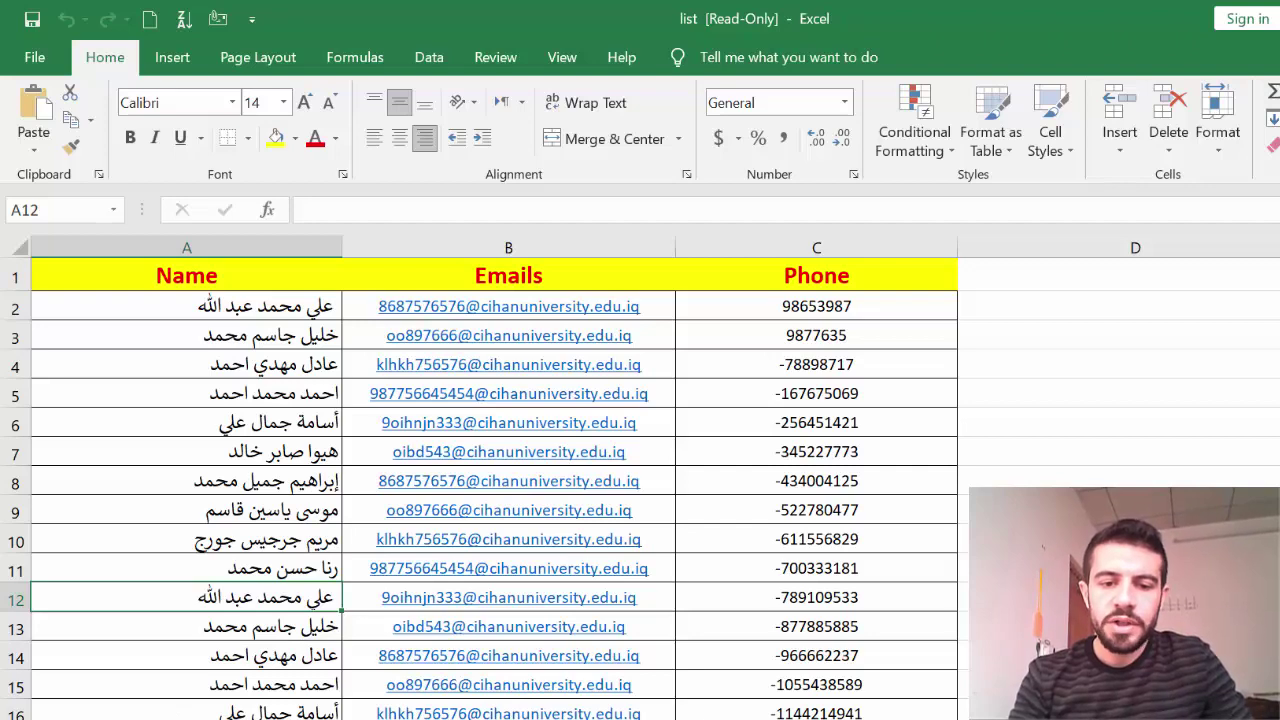
key(alt+Tab)
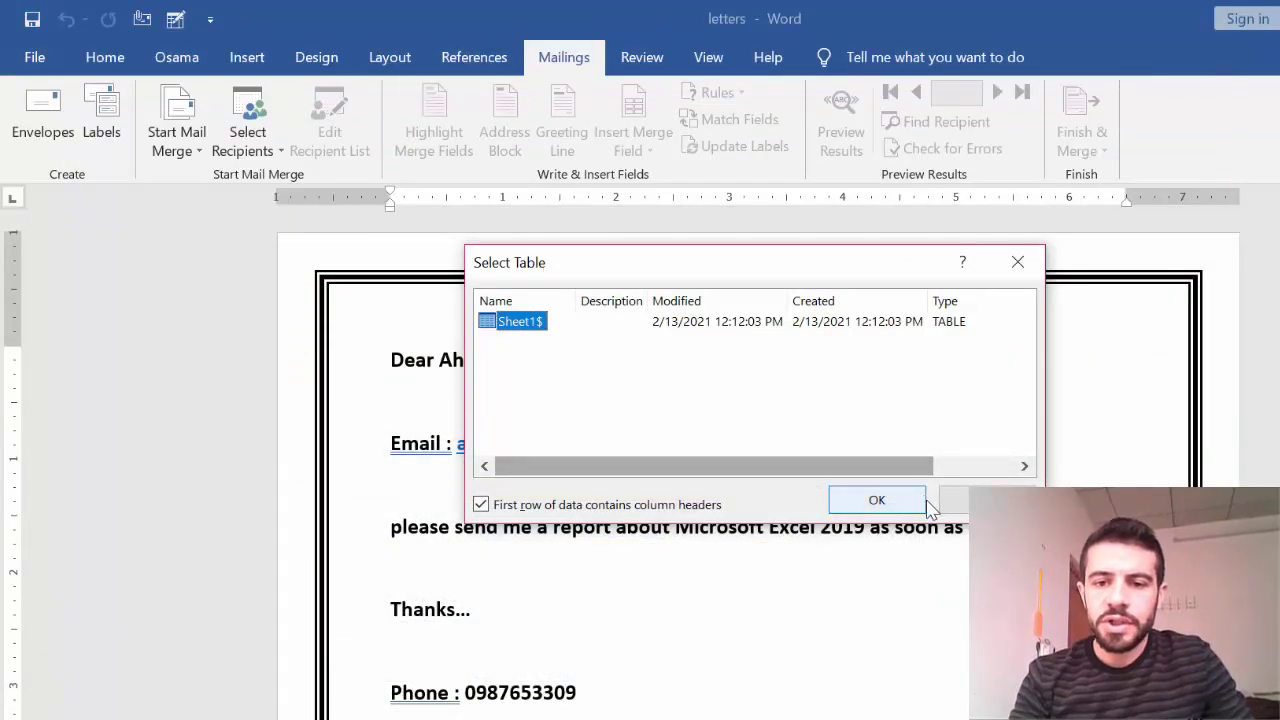
click(905, 506)
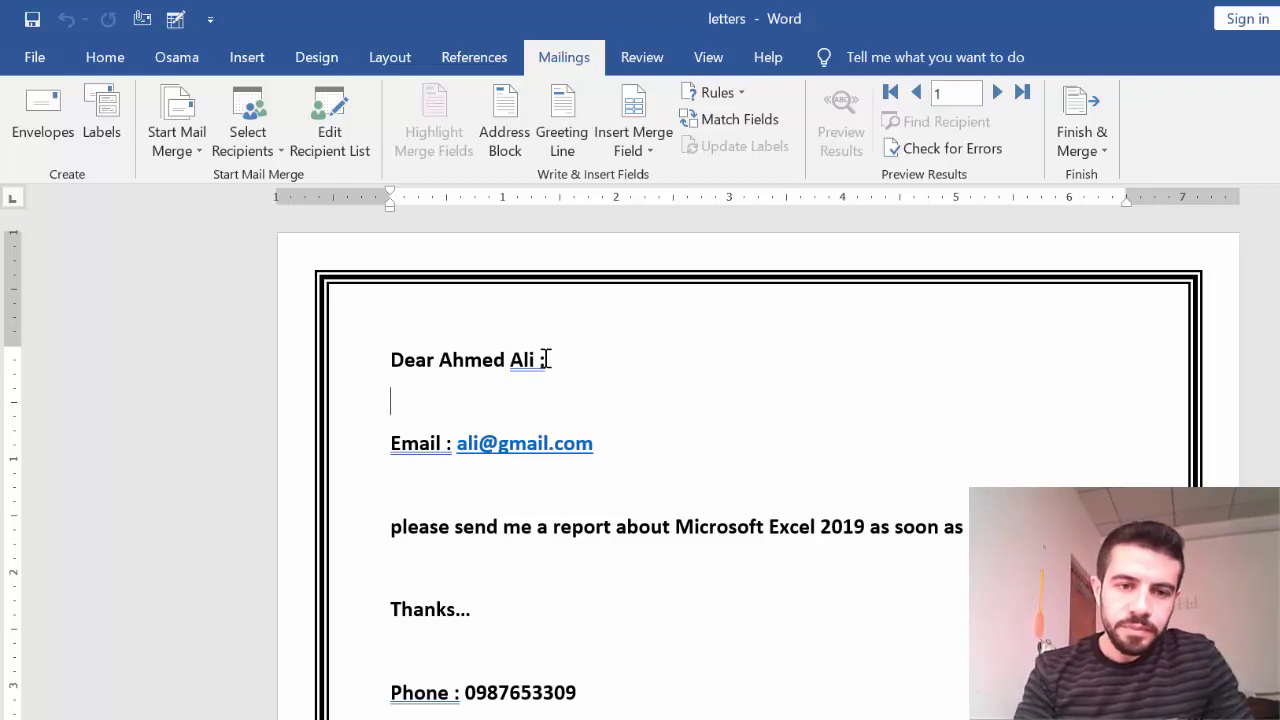
Delete the typed 'Dear' greeting line and open the merge Greeting Line settings.
drag(544, 358, 409, 355)
key(Delete)
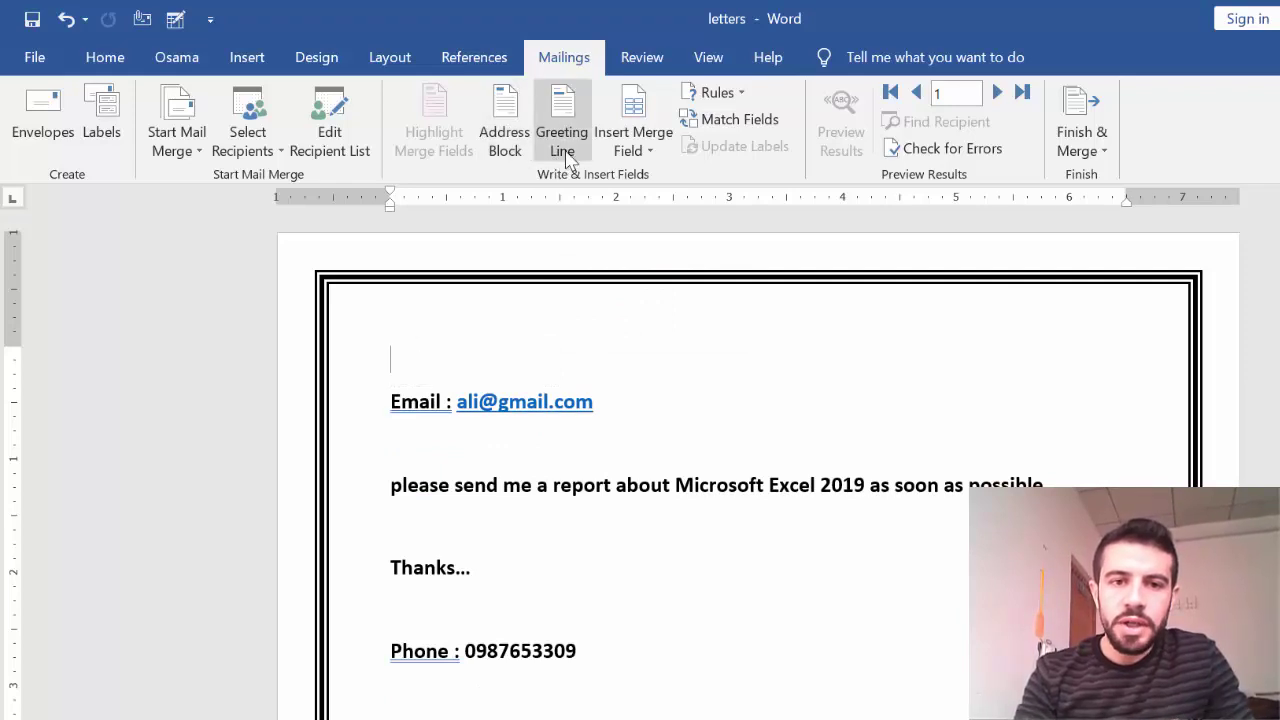
key(ctrl+z)
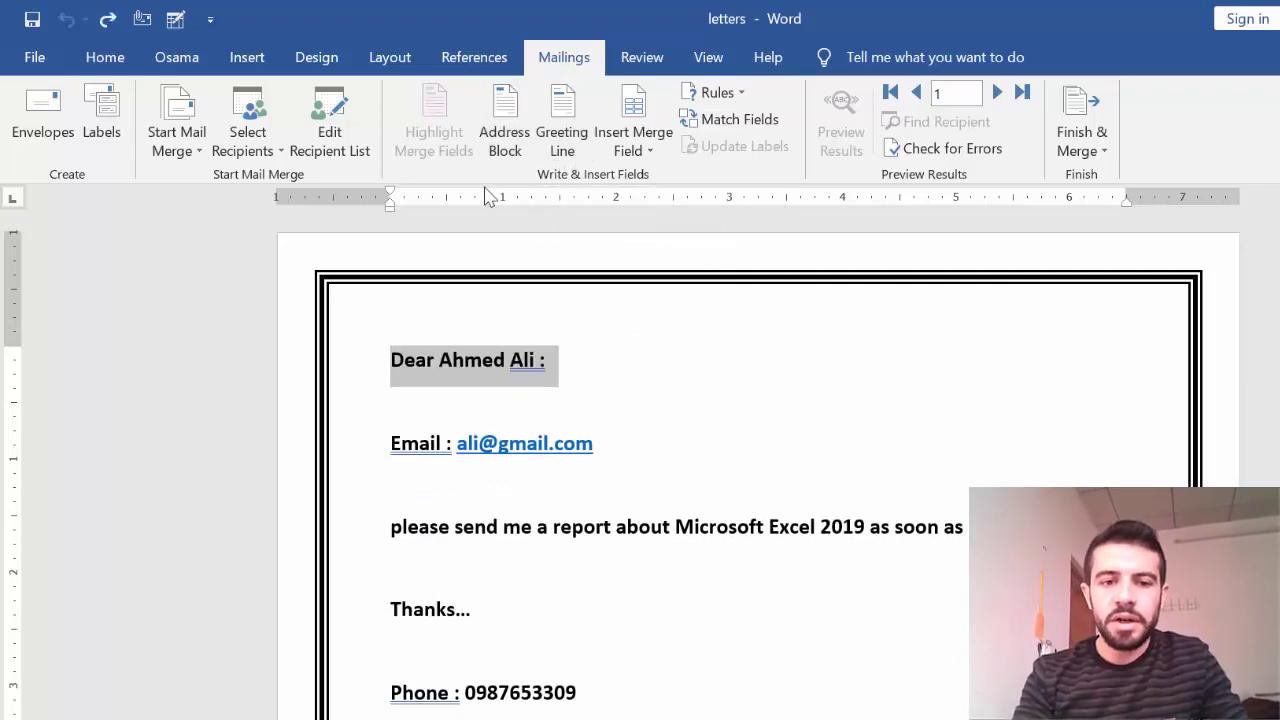
key(Delete)
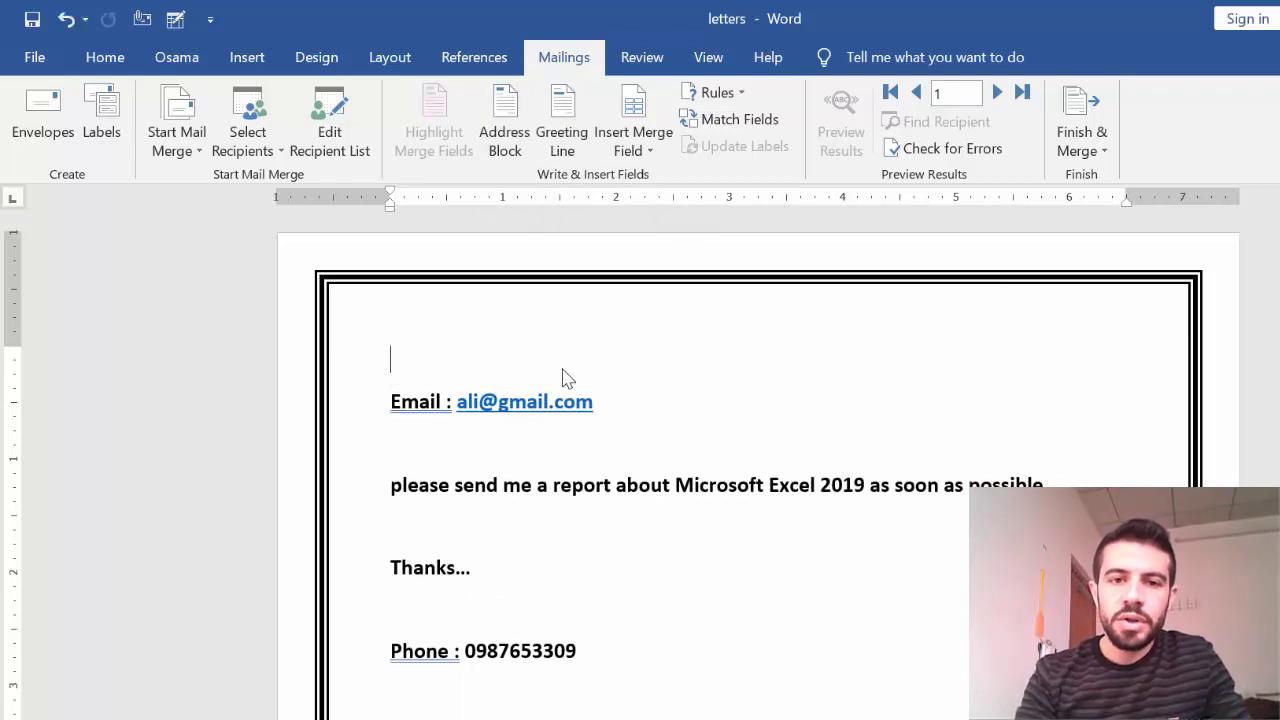
click(575, 155)
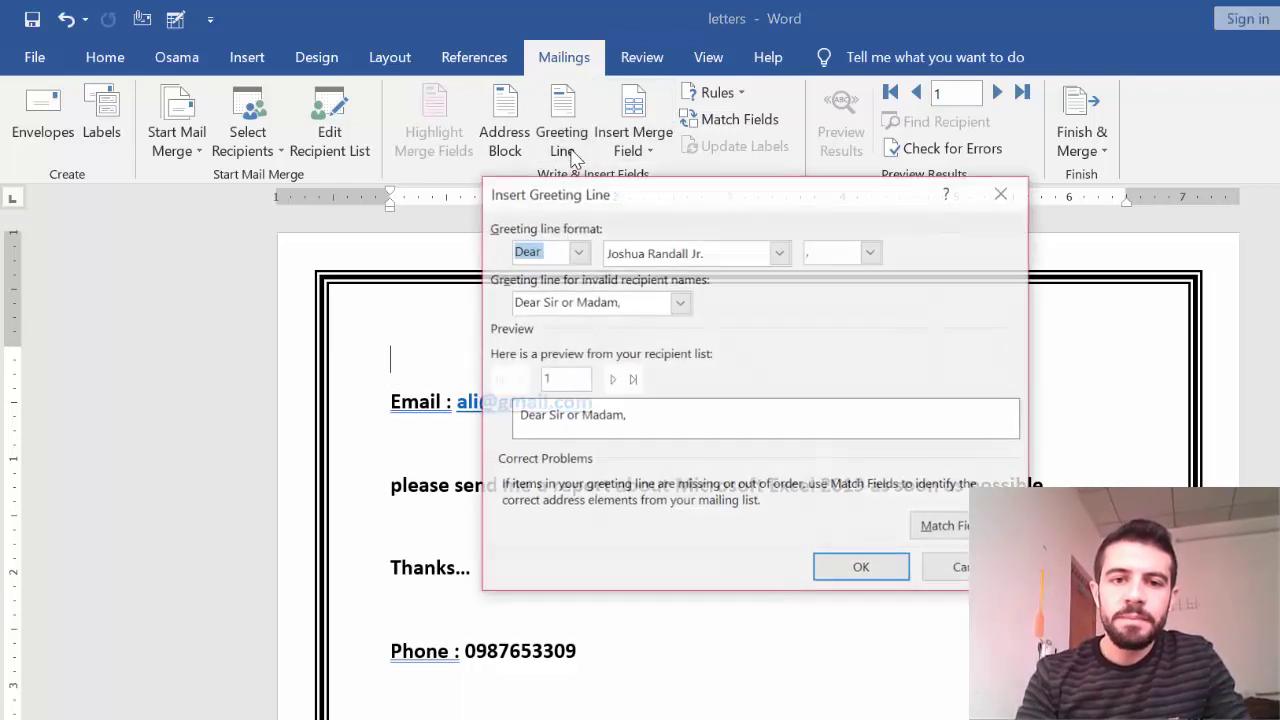
Set the greeting to 'To' with Joshua Randall Jr. format and different punctuation, then open Match Fields.
click(577, 252)
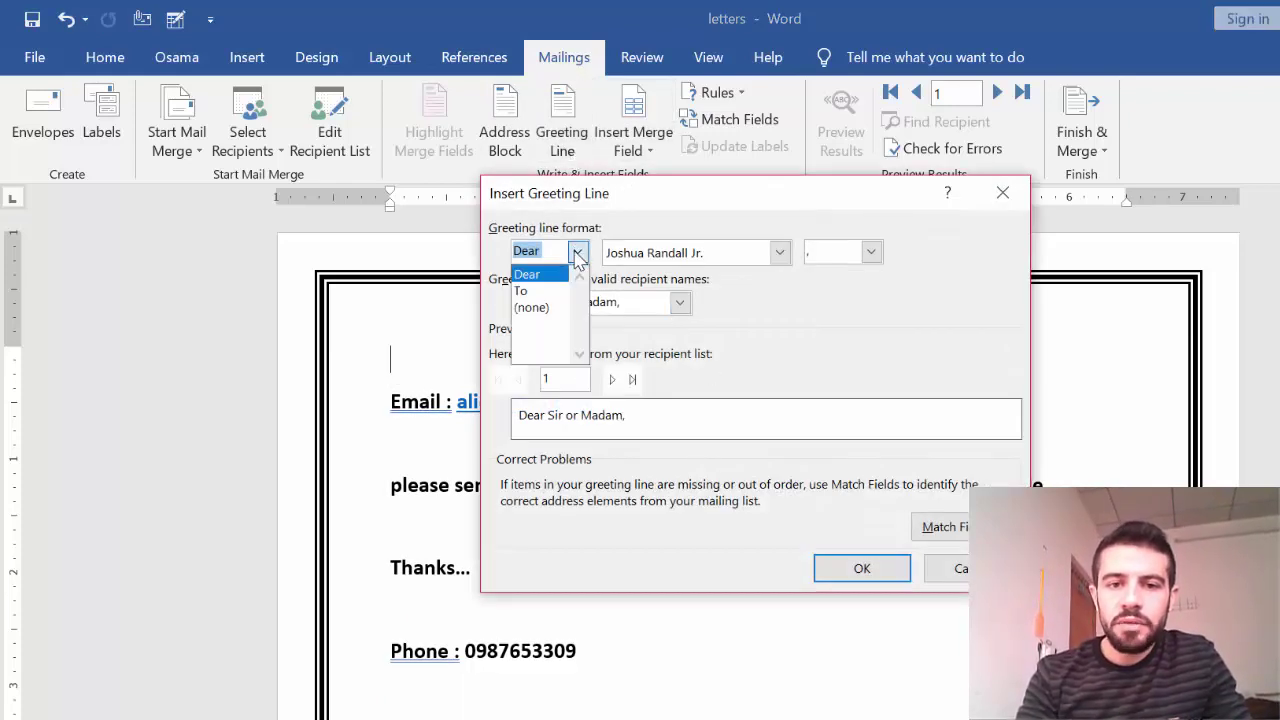
click(562, 287)
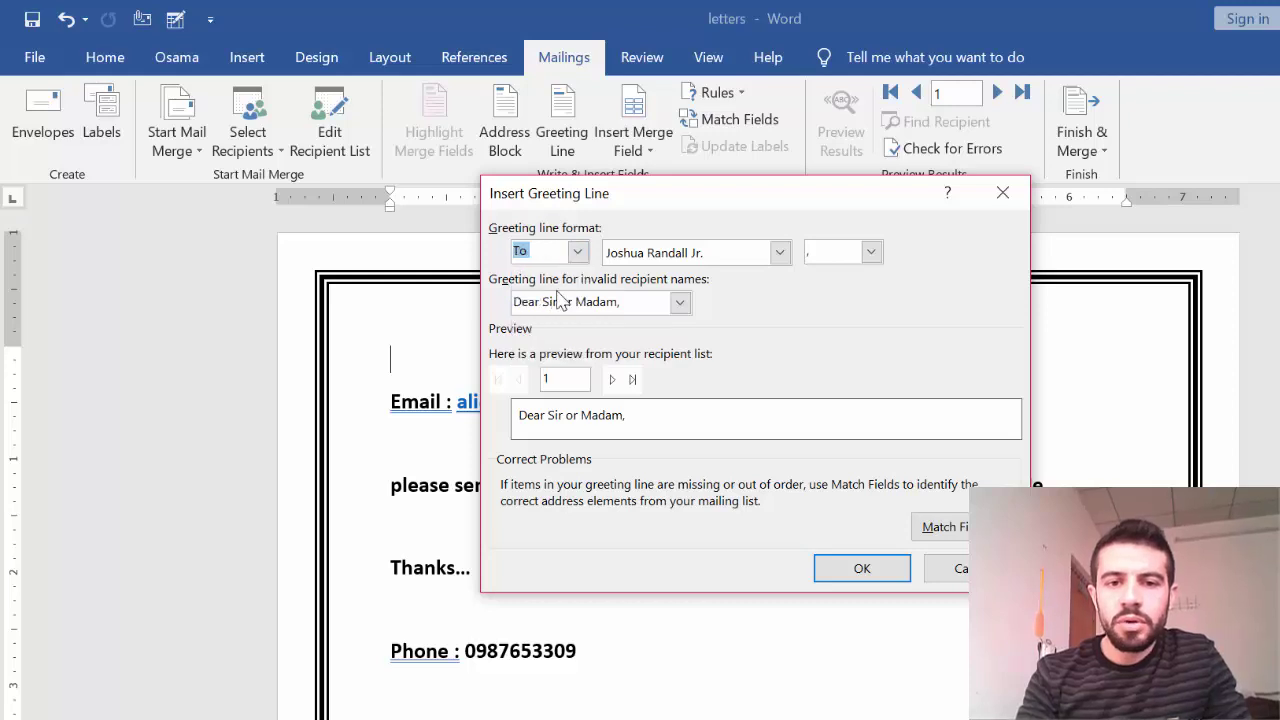
click(780, 253)
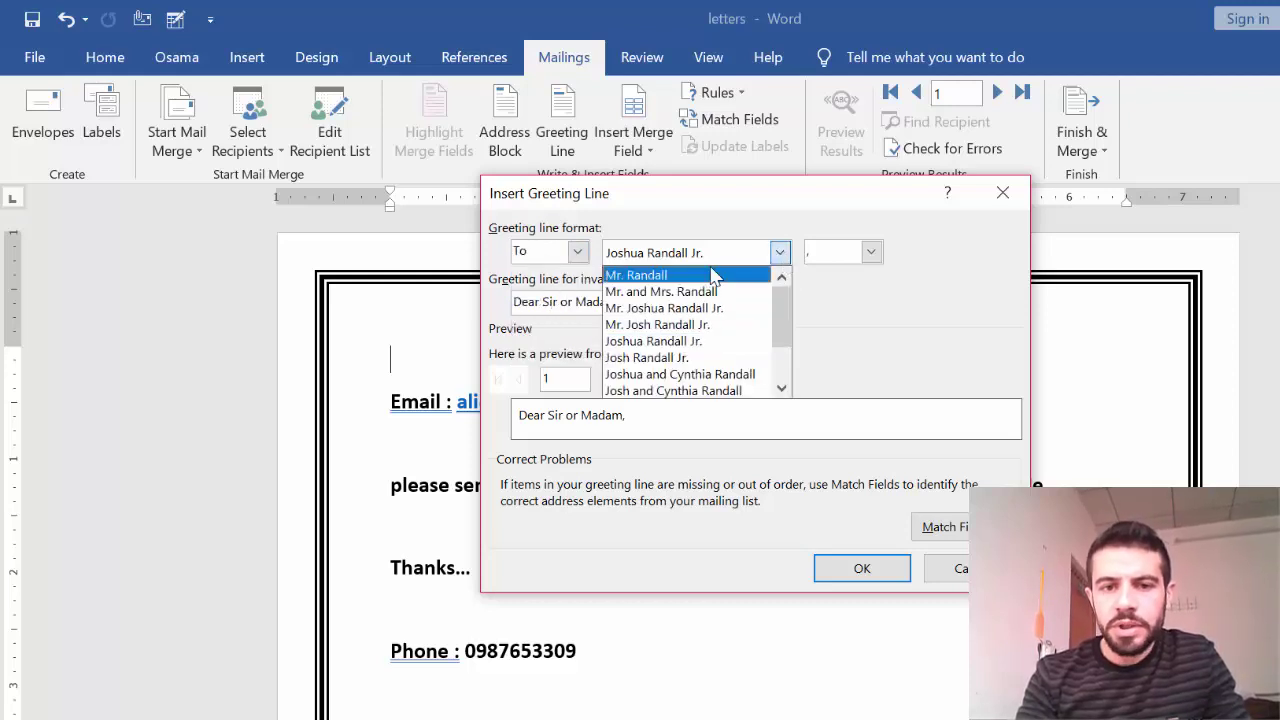
click(675, 344)
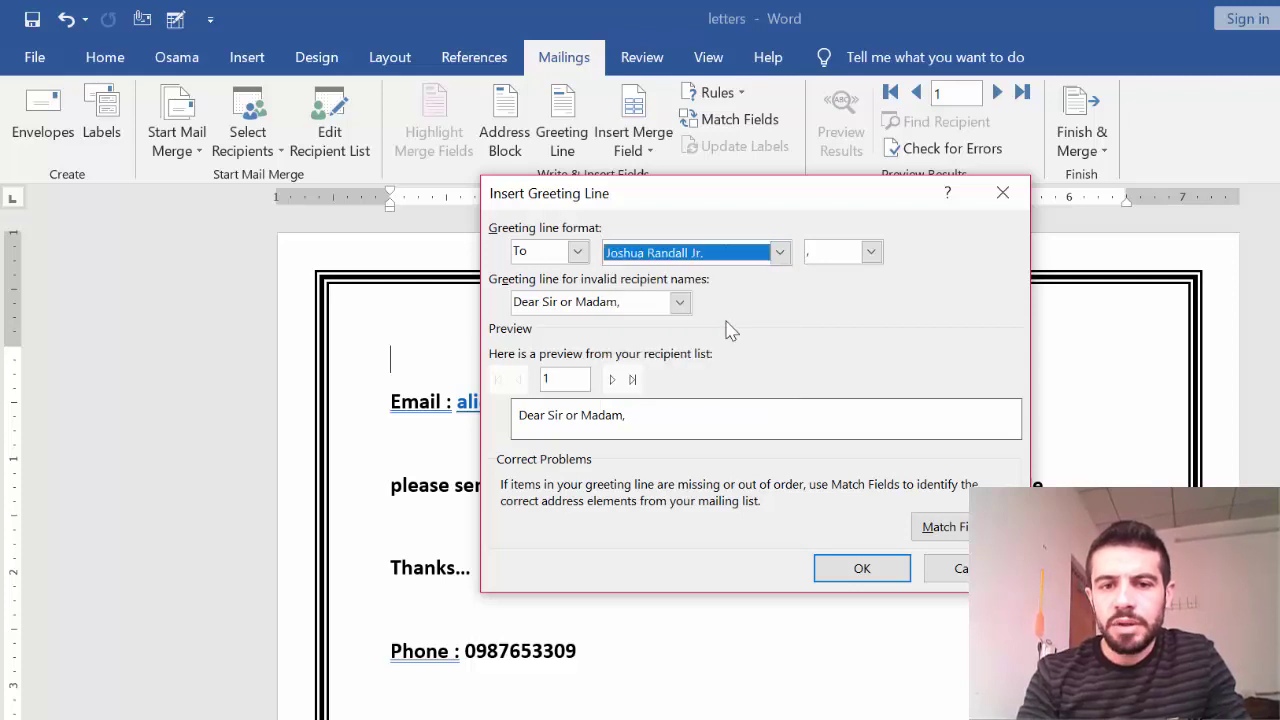
click(871, 254)
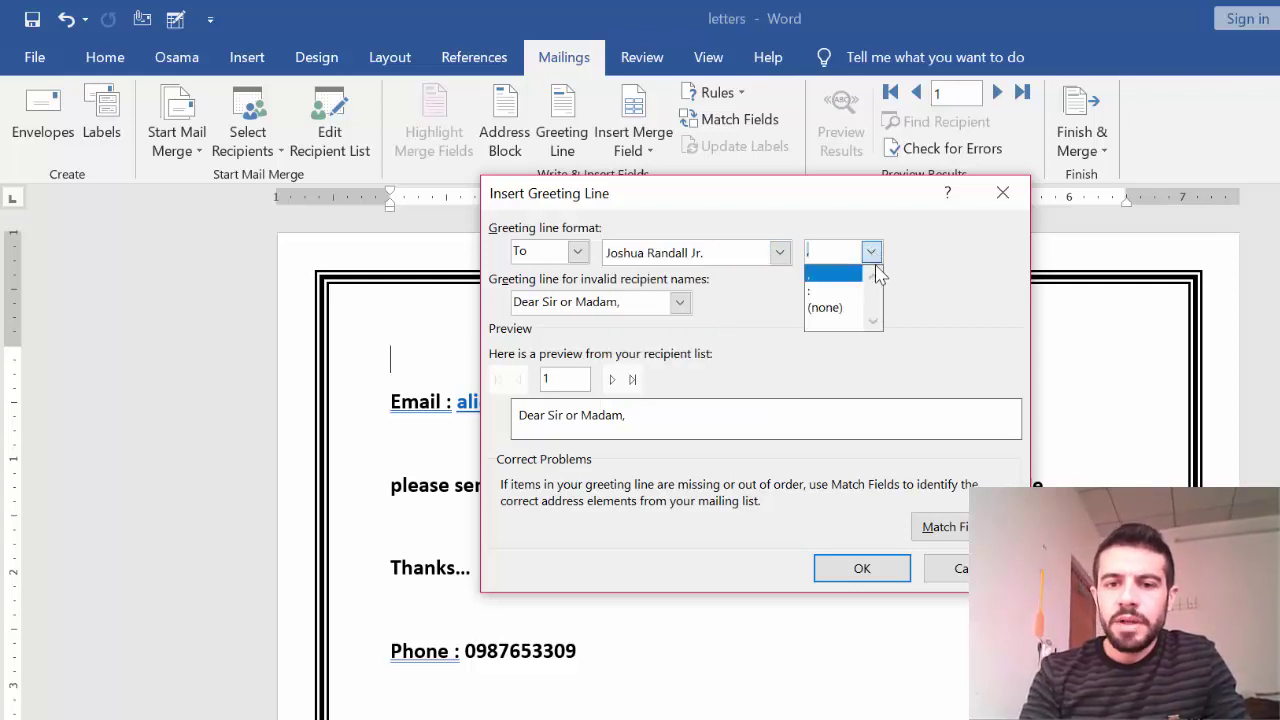
click(846, 290)
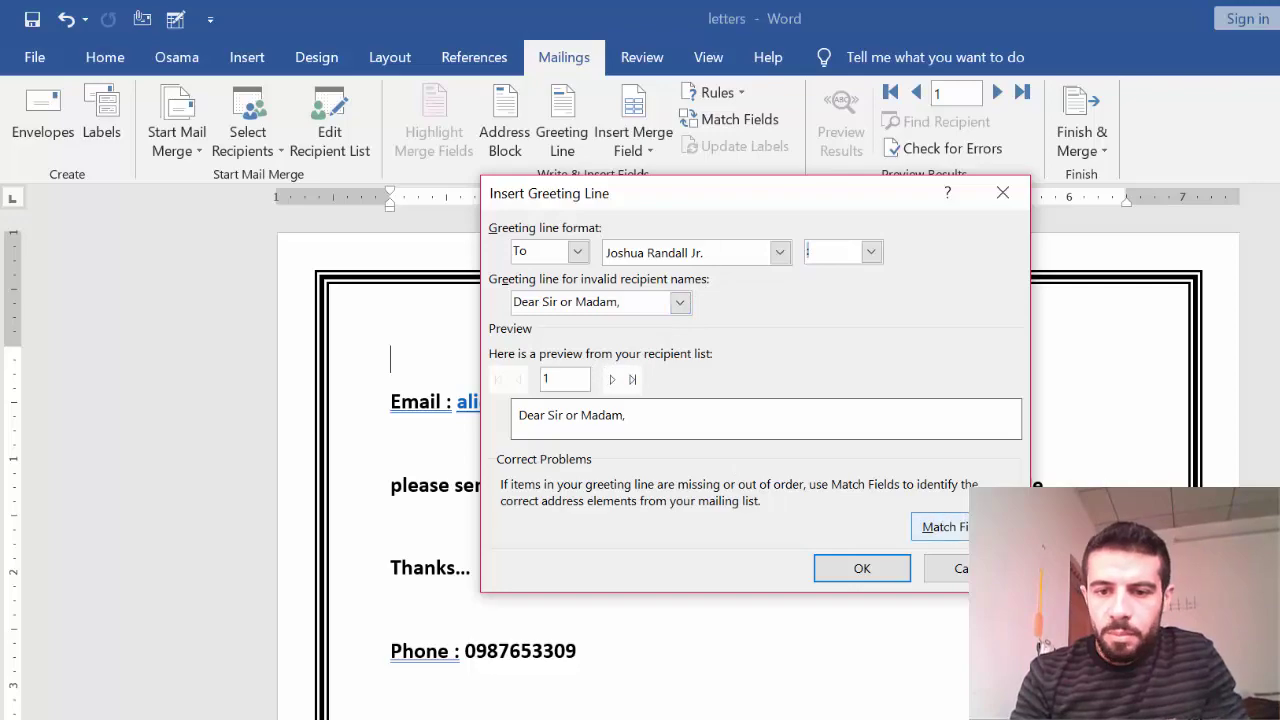
click(918, 518)
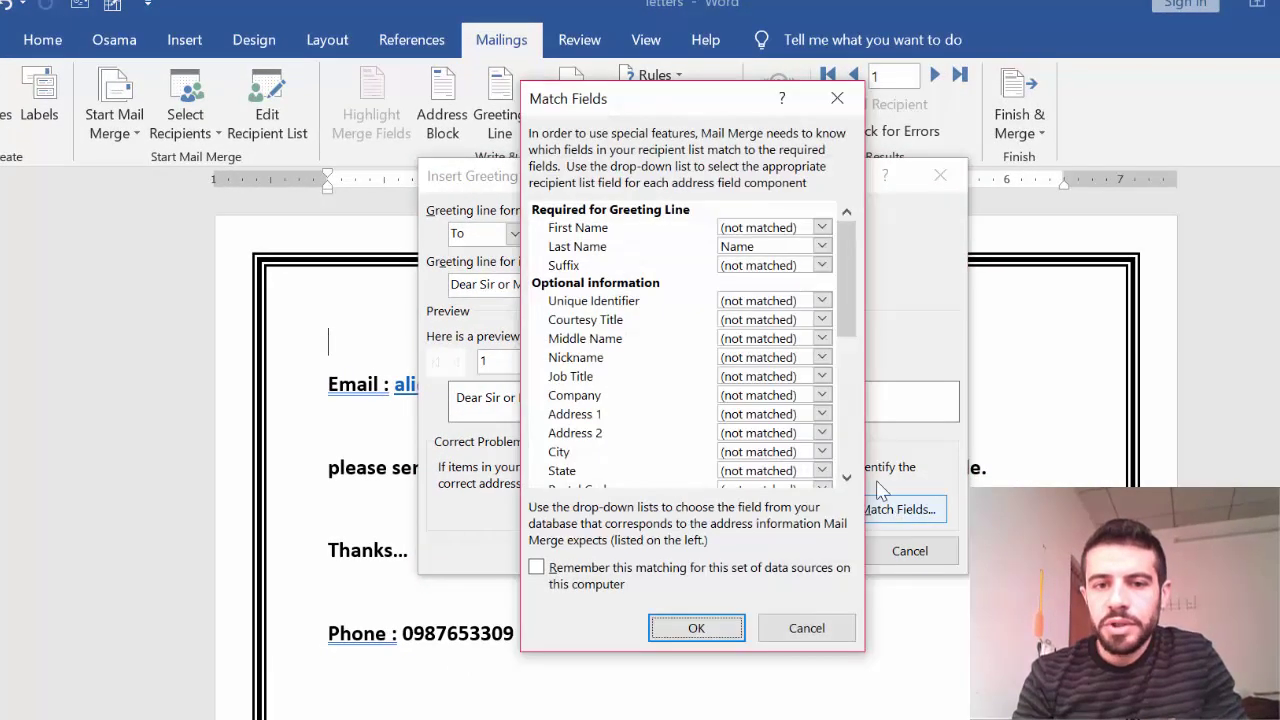
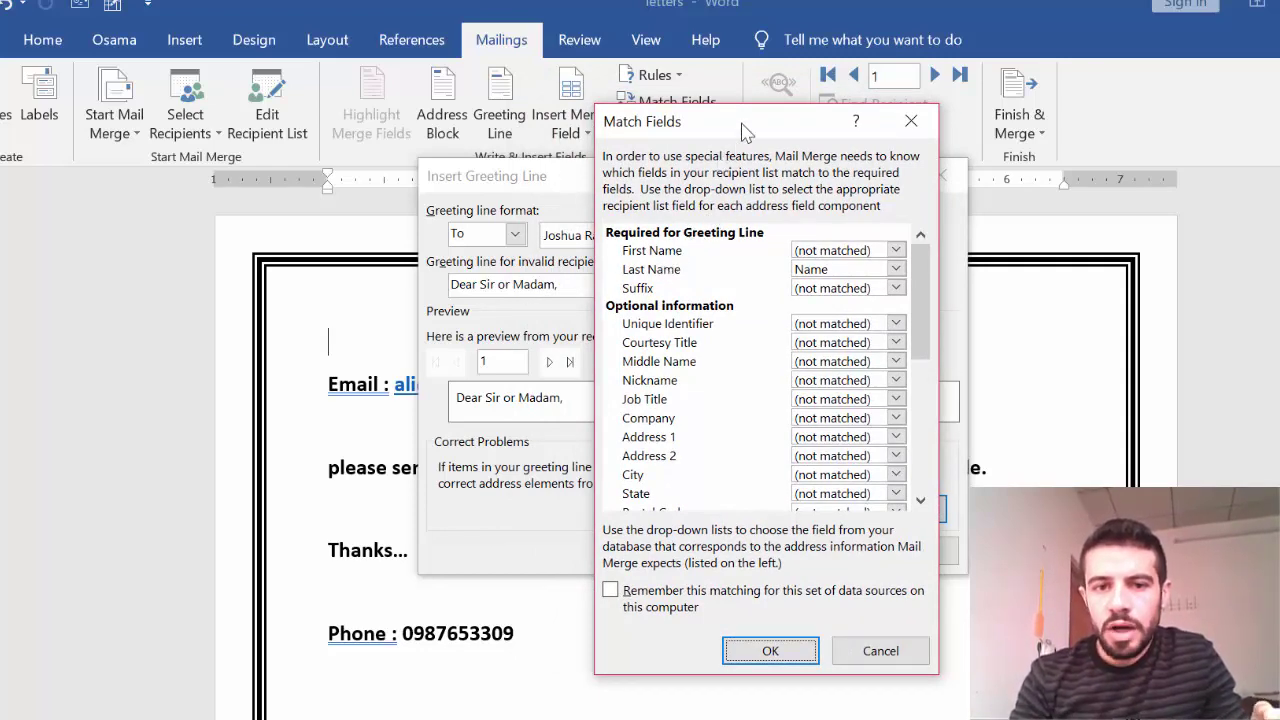
Move the Match Fields dialog aside to reveal the greeting line preview.
drag(722, 138, 954, 156)
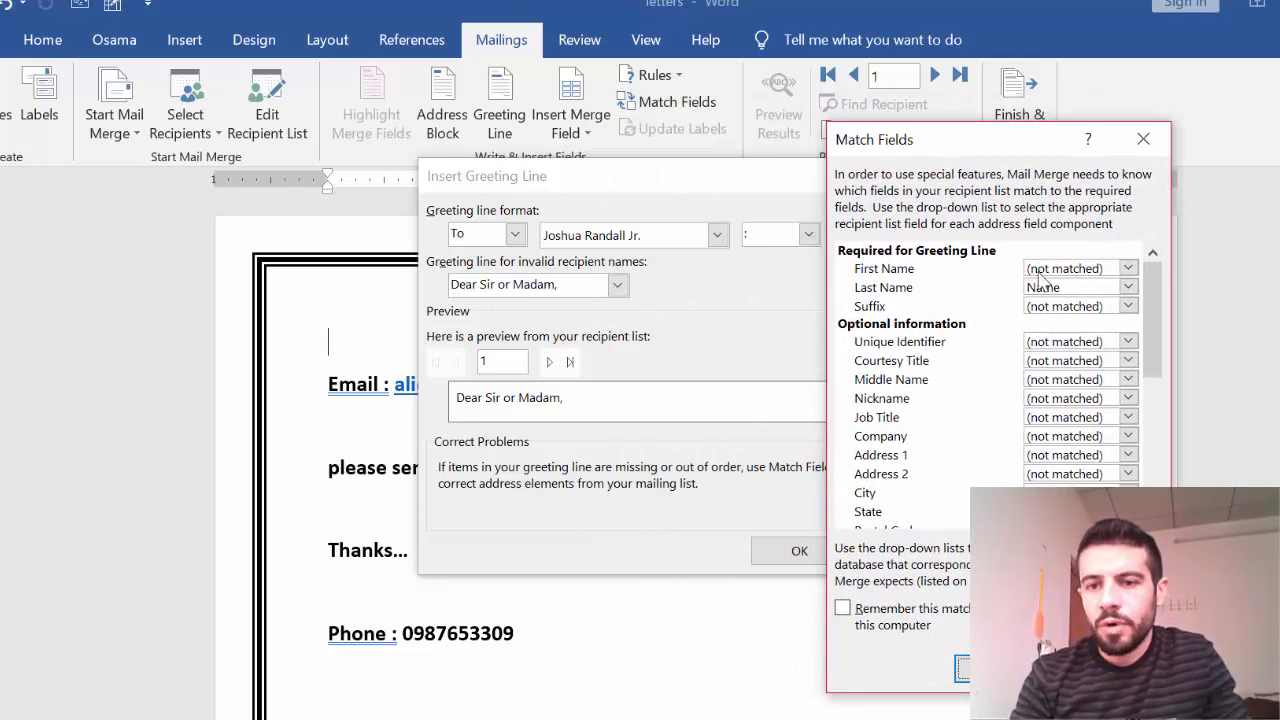
Match First Name to the Name column, leave Last Name unmatched, and confirm.
click(1127, 269)
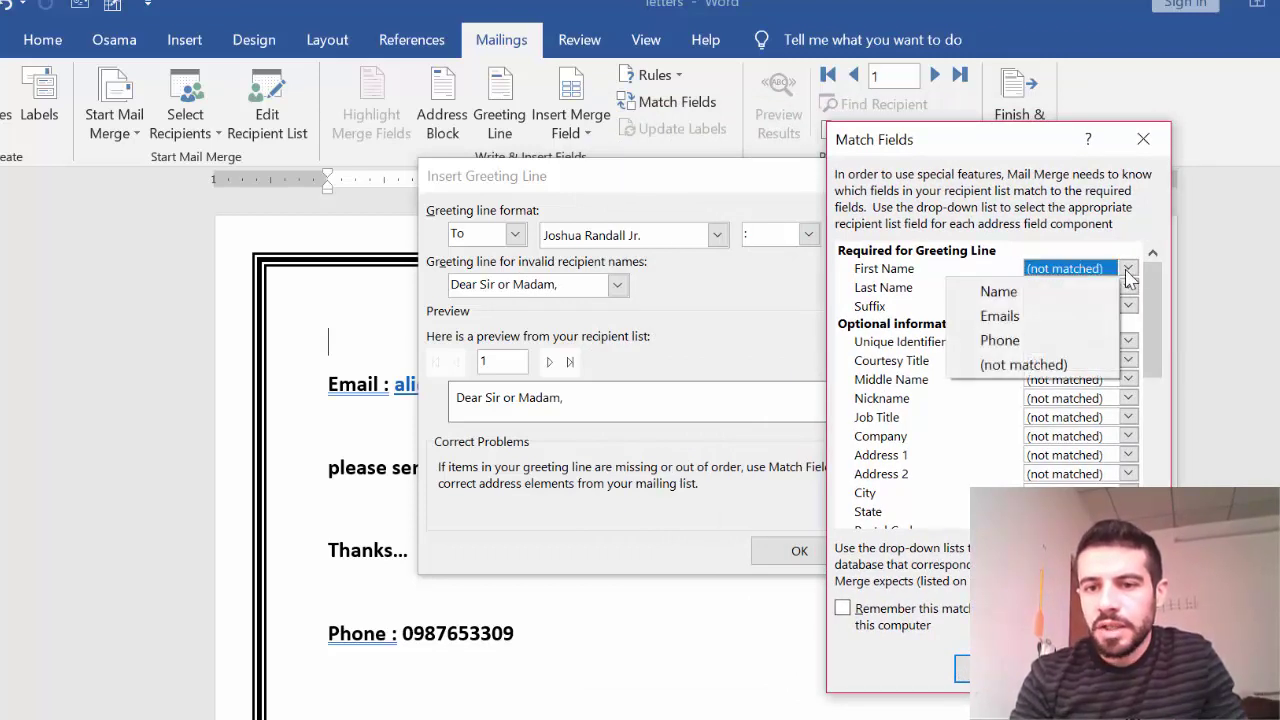
click(1043, 290)
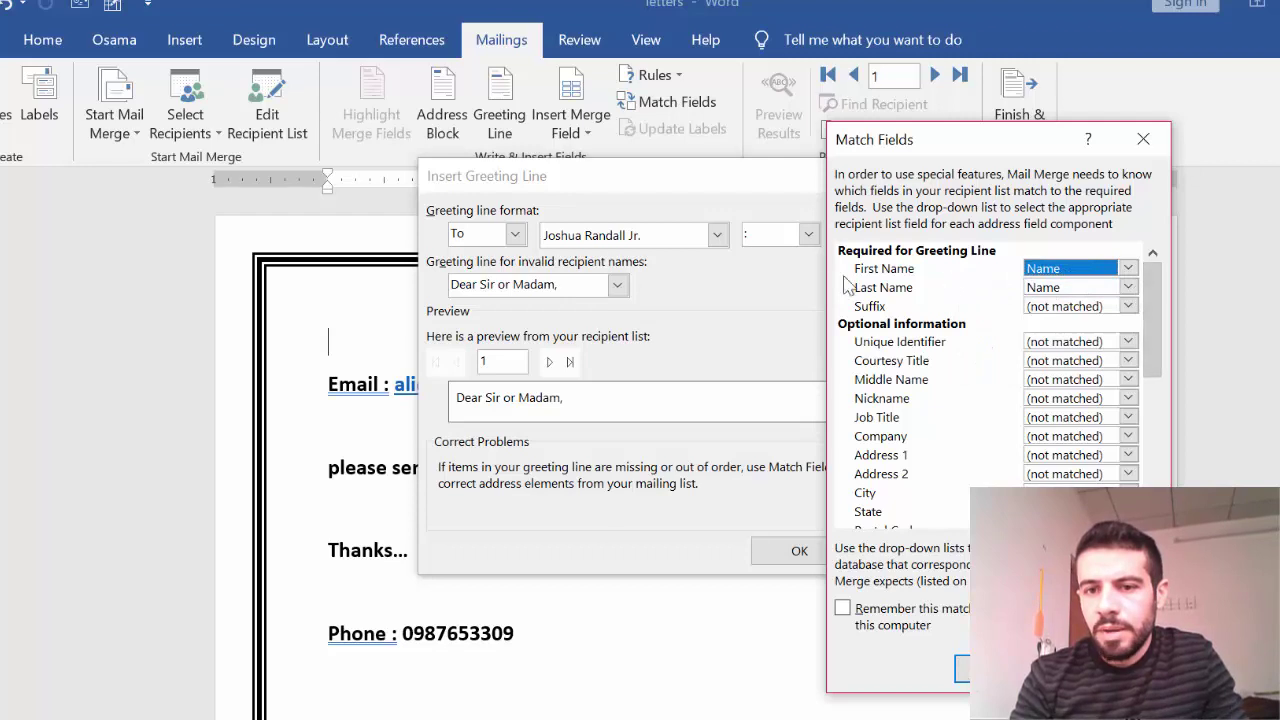
click(1128, 268)
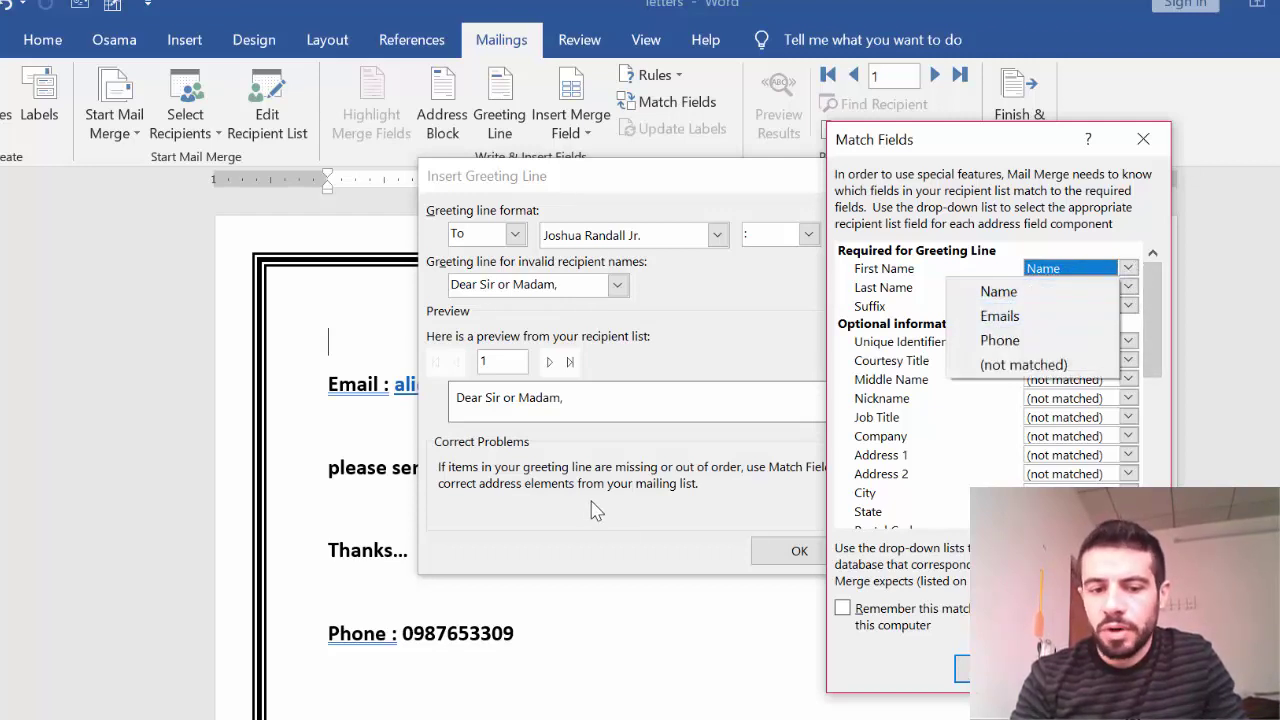
key(alt+Tab)
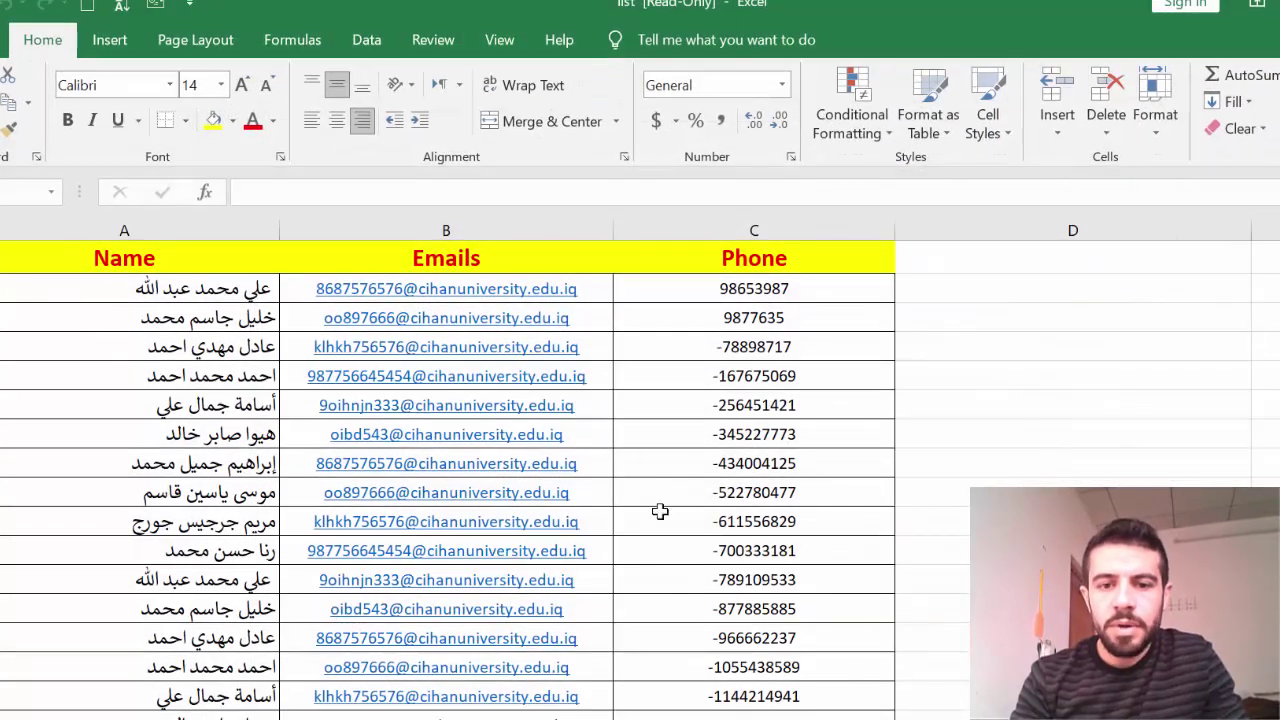
key(alt+Tab)
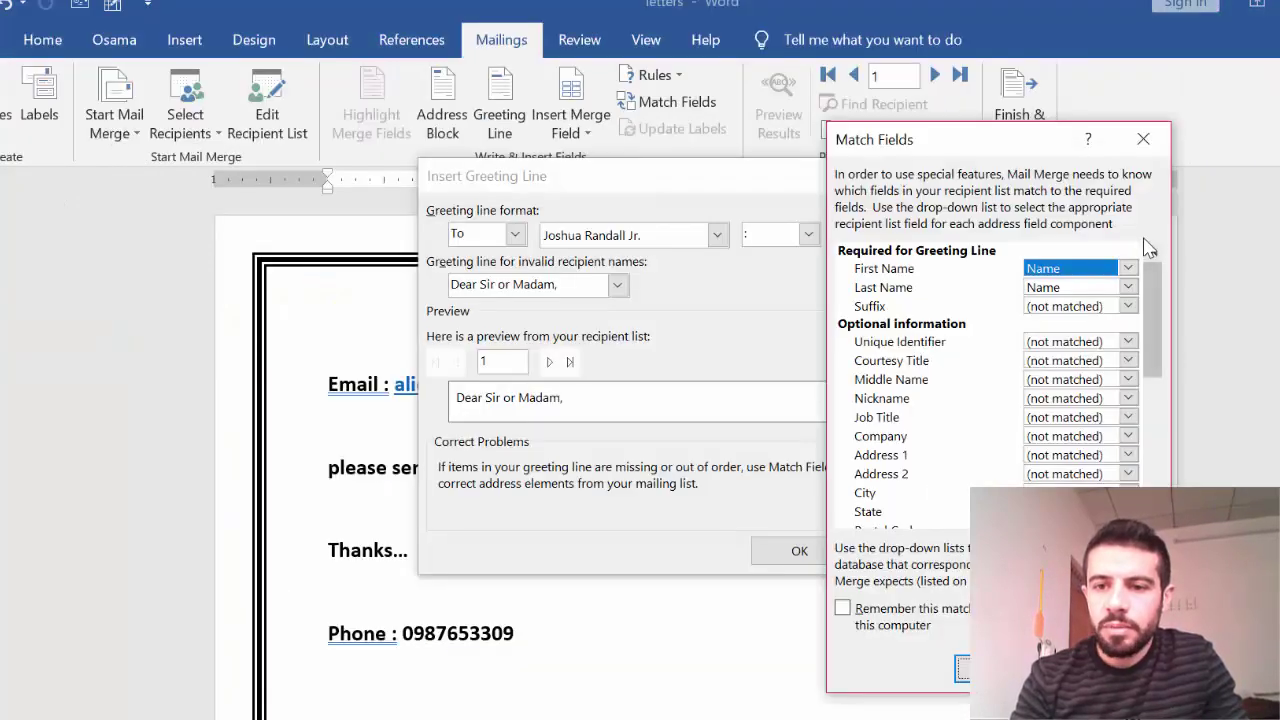
click(1130, 290)
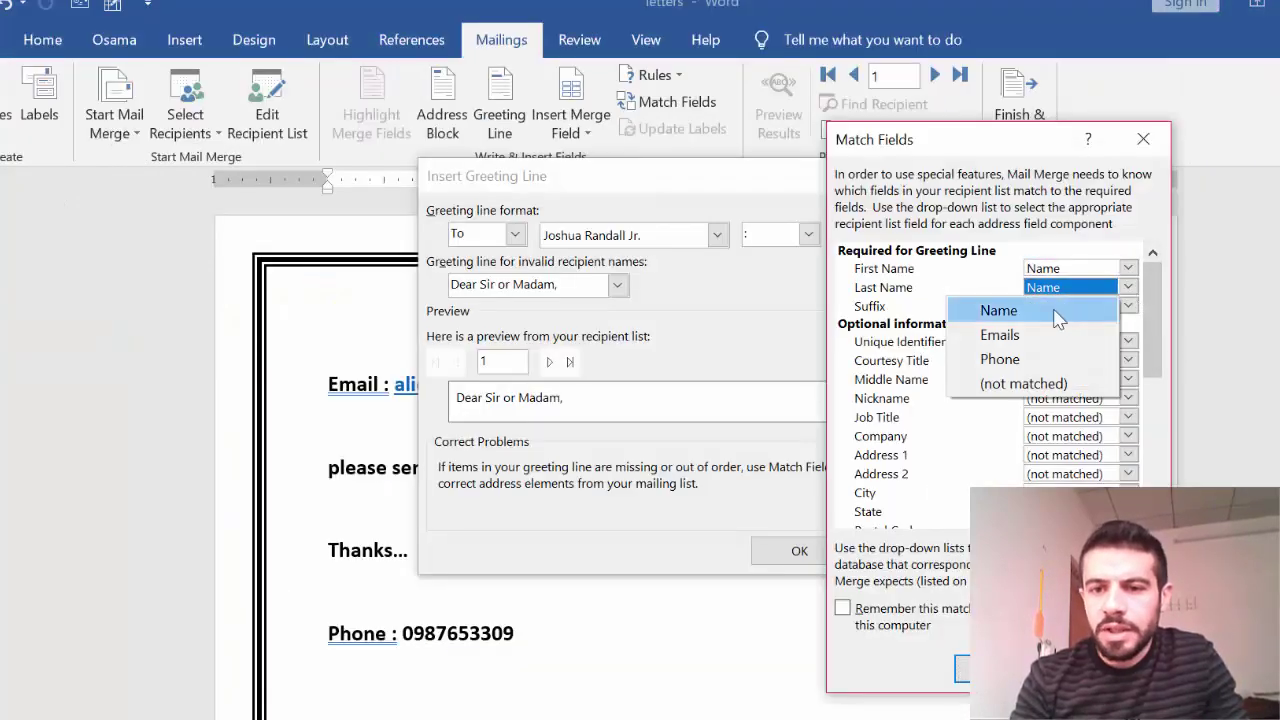
click(1038, 388)
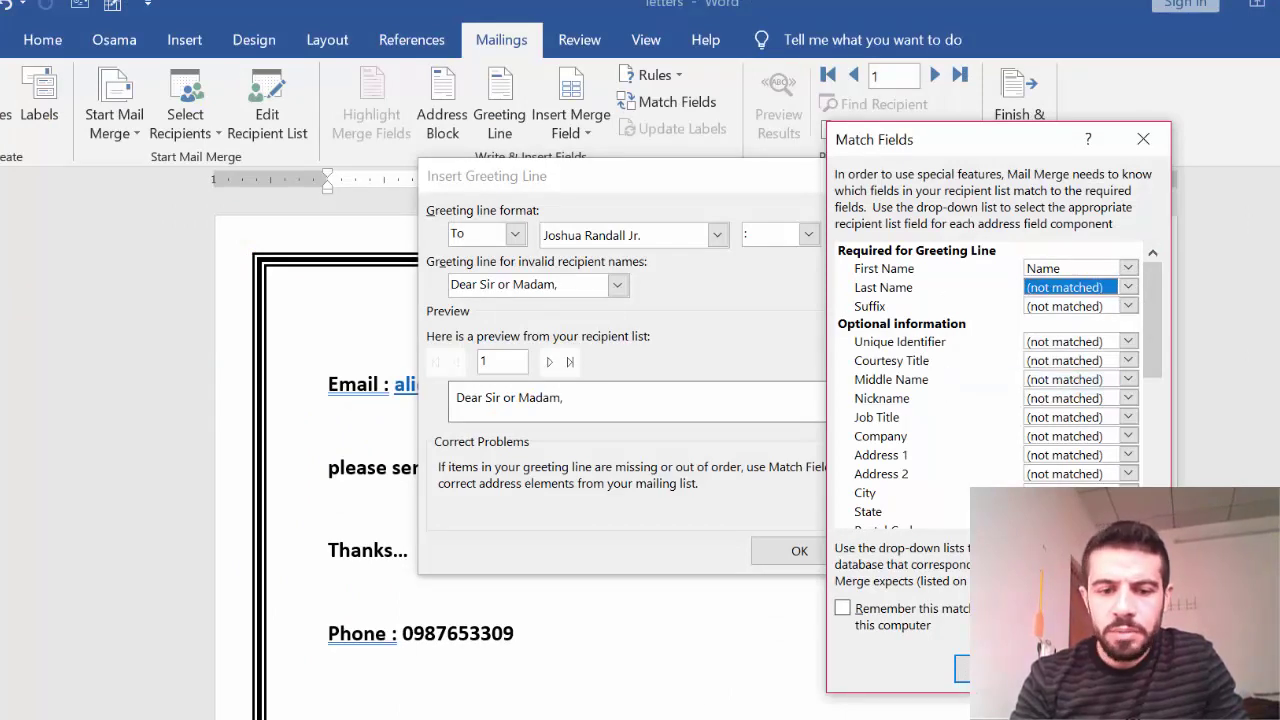
key(alt+Tab)
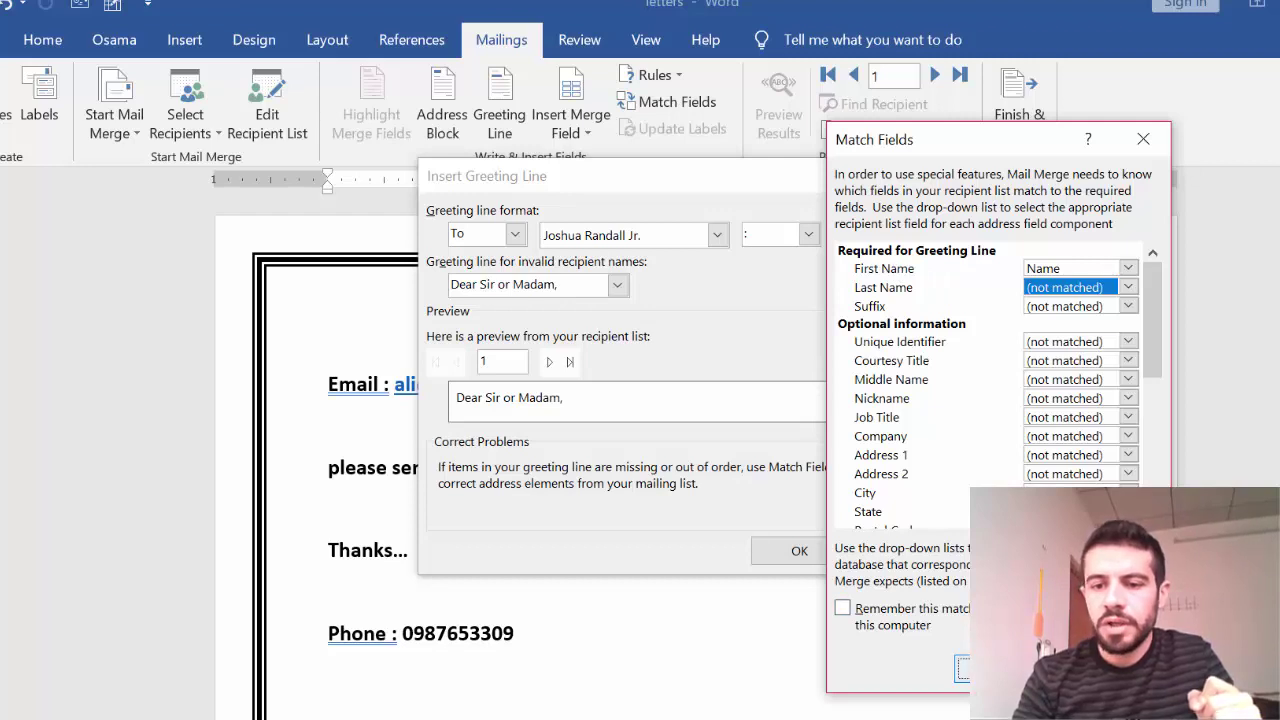
key(Return)
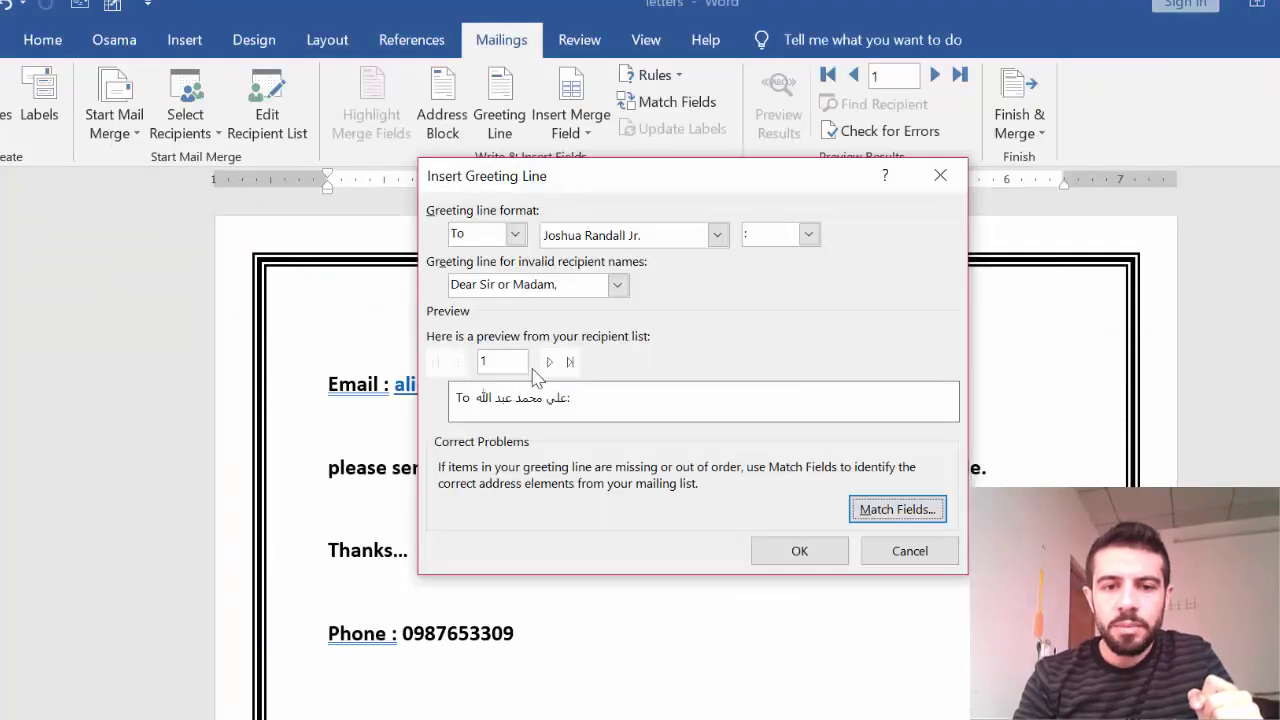
Check the greeting across several recipients, insert it atop the letter, and preview real data.
click(550, 362)
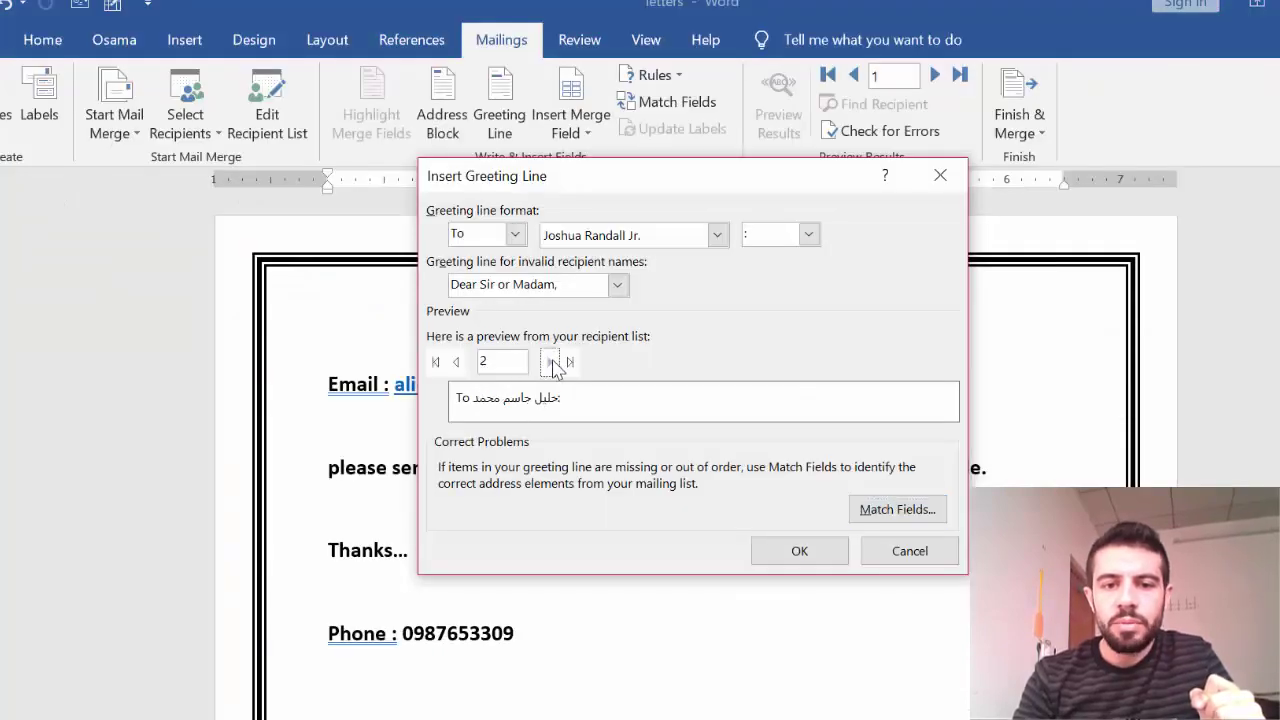
click(551, 362)
click(551, 362)
click(551, 362)
click(551, 362)
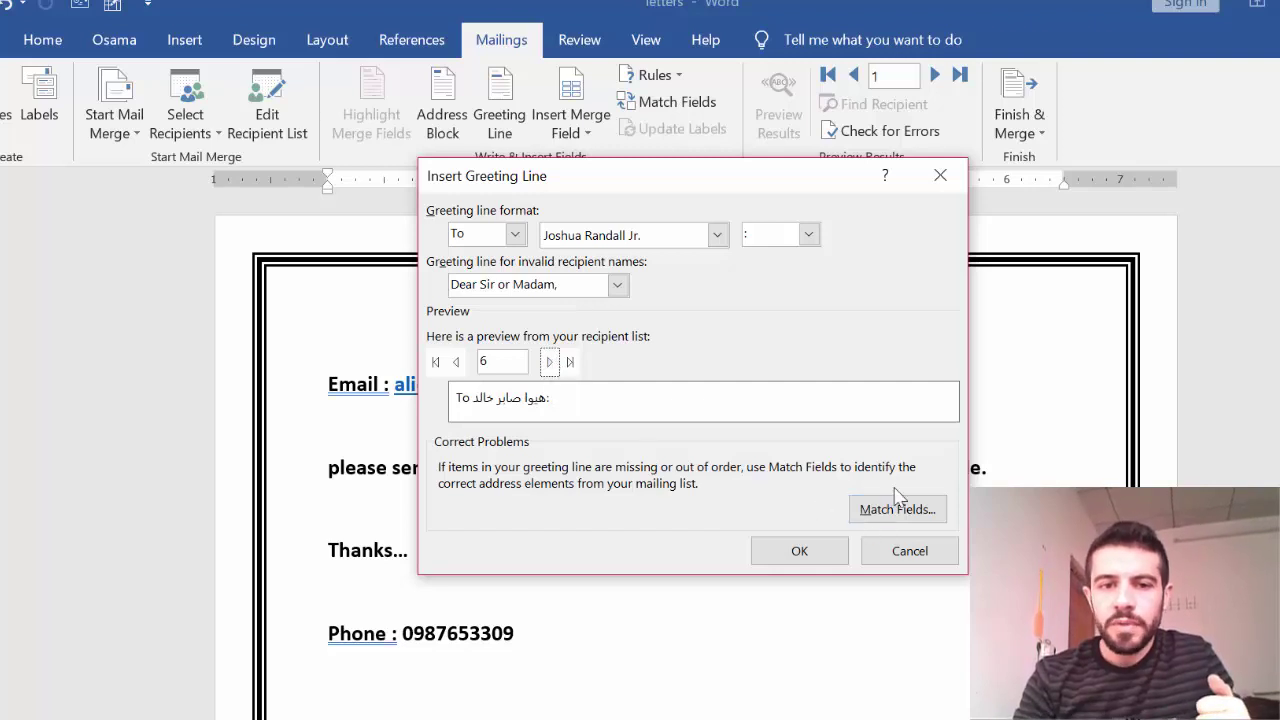
click(805, 551)
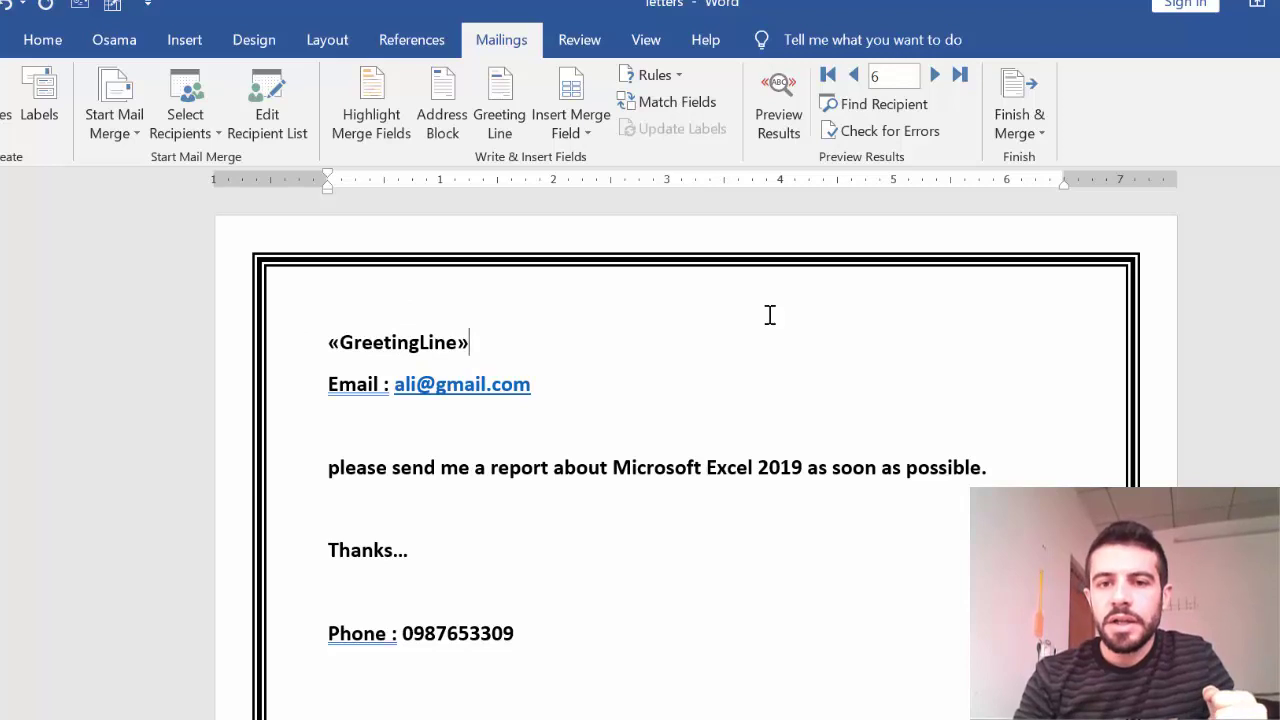
click(788, 114)
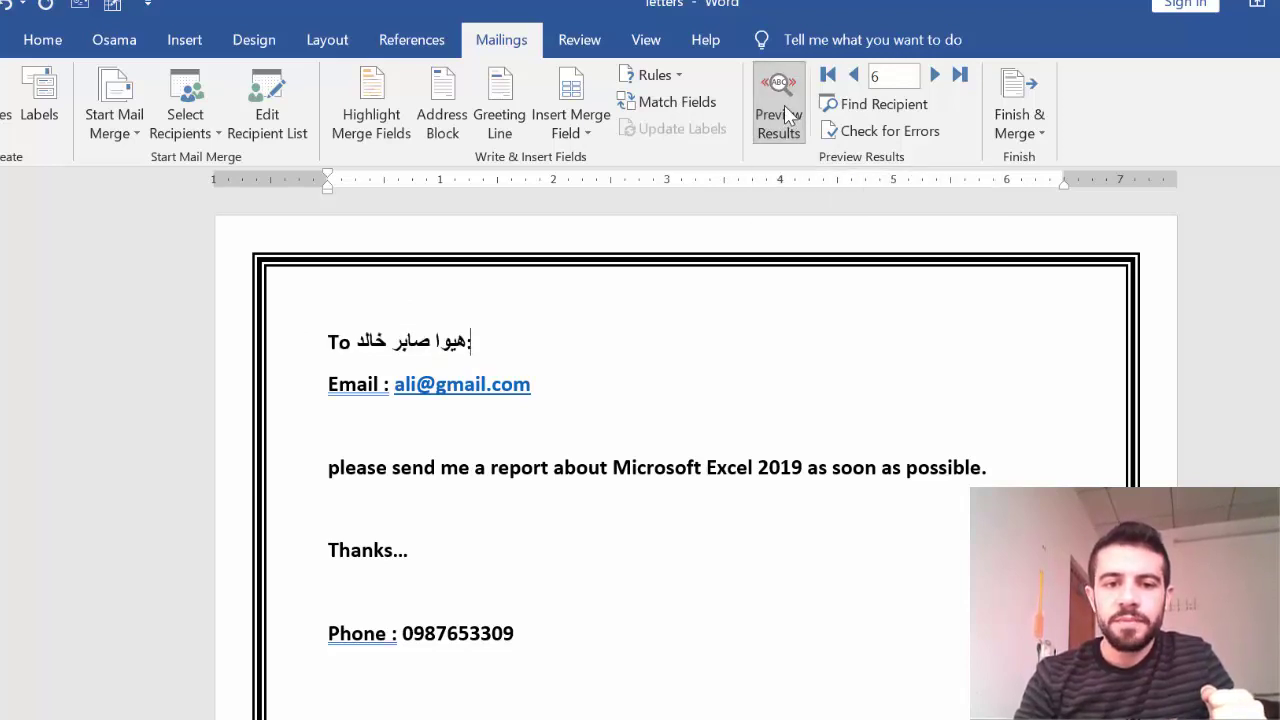
click(935, 76)
click(935, 76)
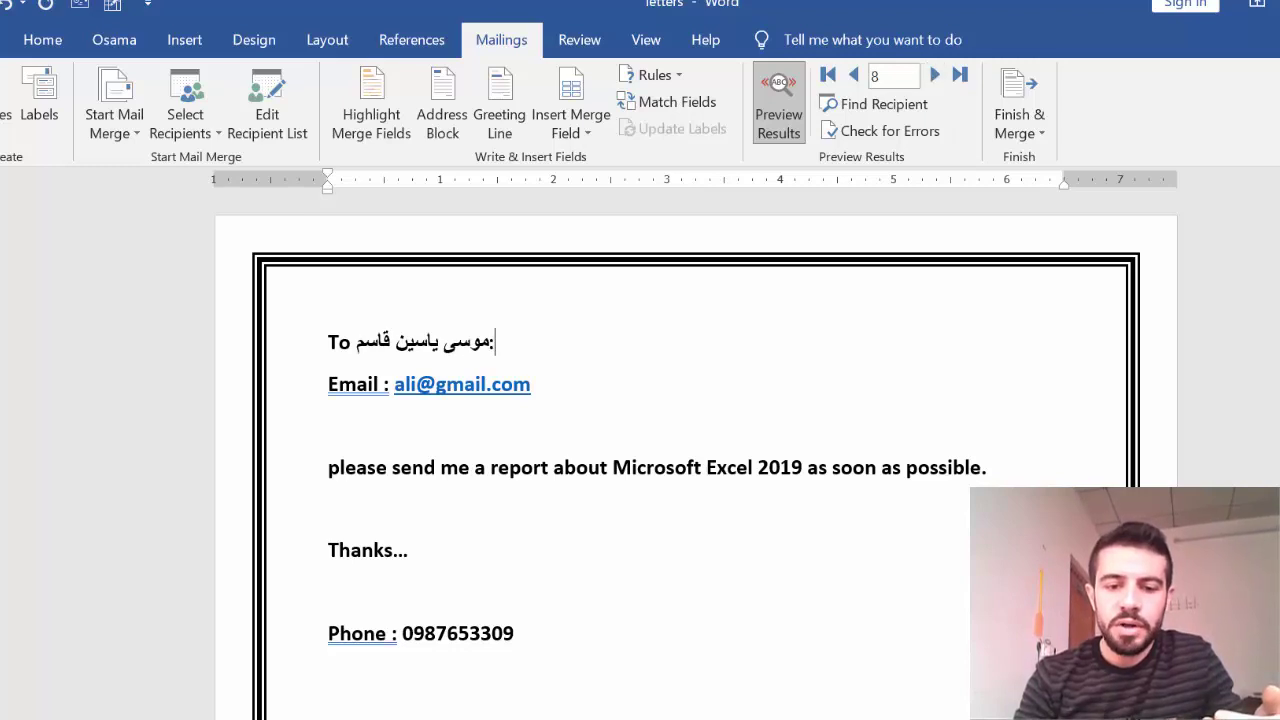
key(alt+Tab)
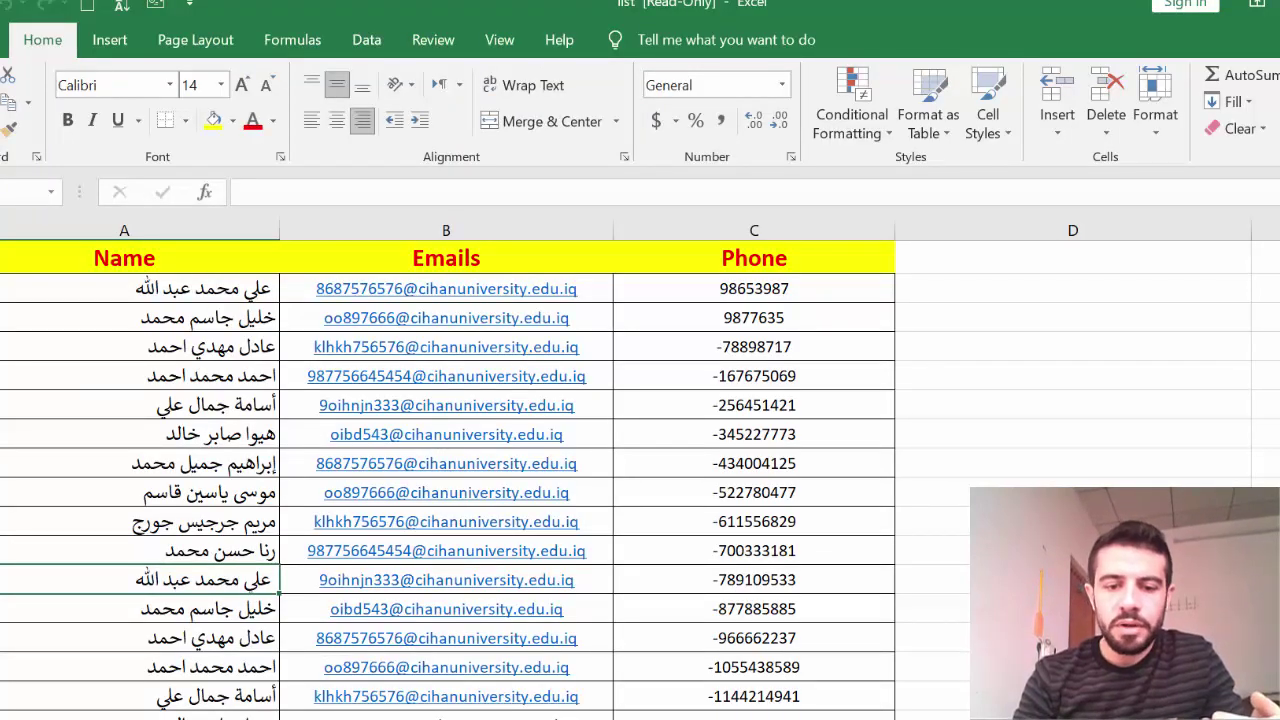
key(alt+Tab)
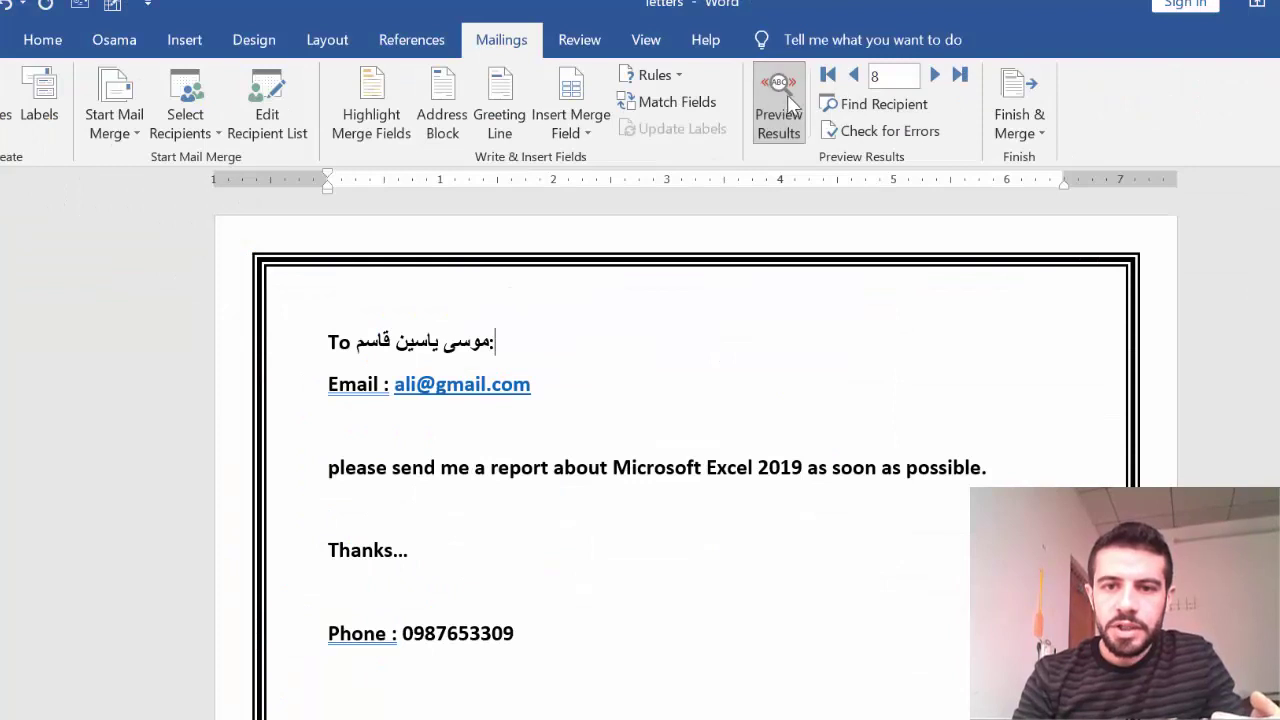
click(780, 104)
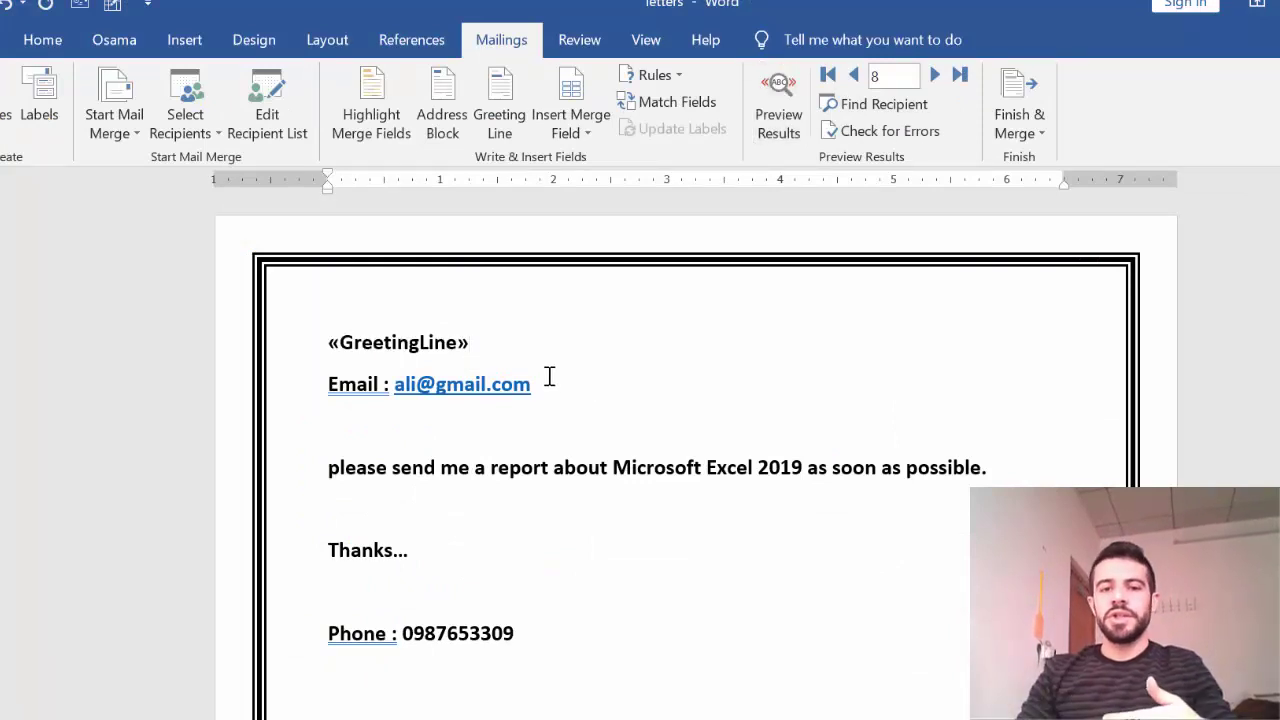
Replace the fixed email line with the «Emails» merge field.
drag(532, 384, 327, 382)
key(Delete)
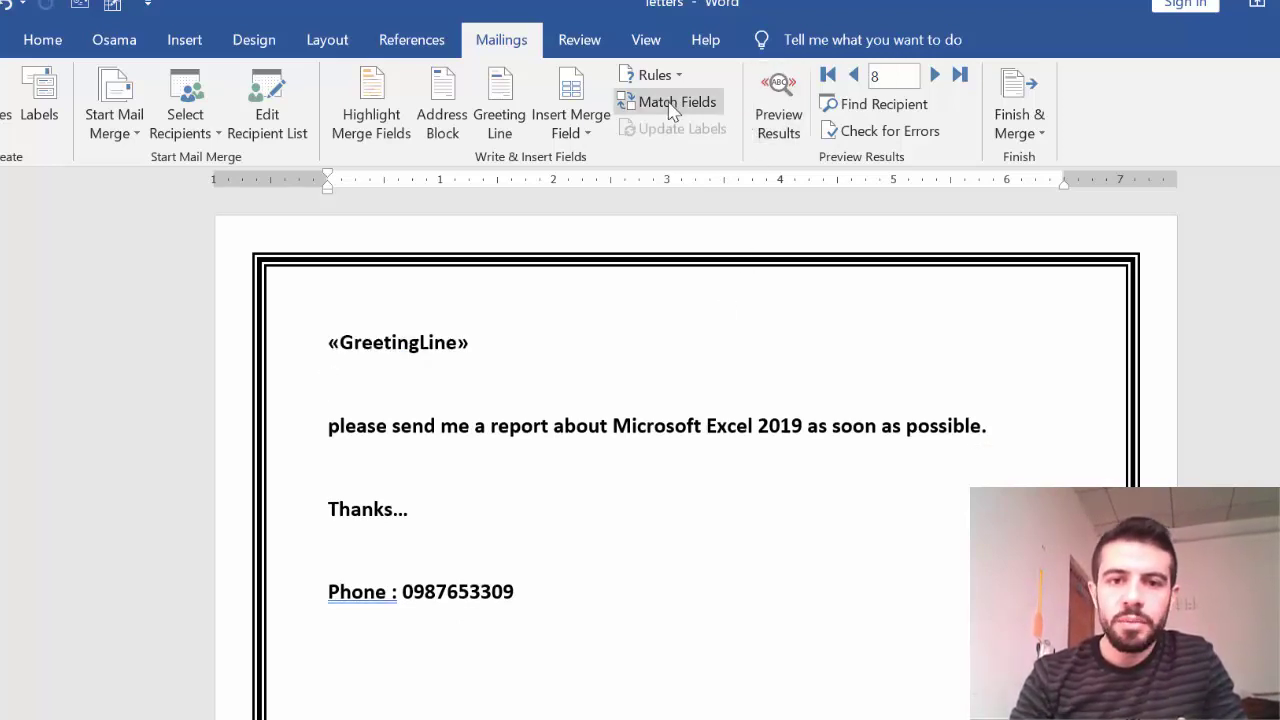
click(589, 133)
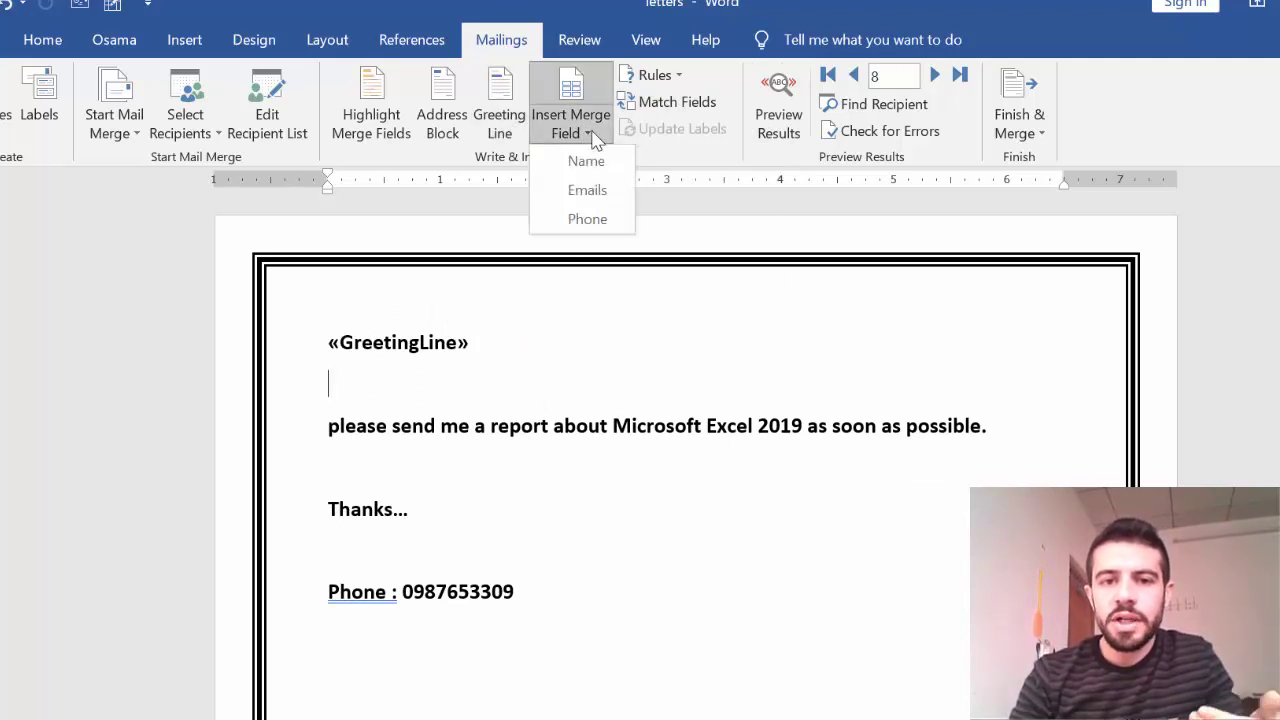
click(588, 194)
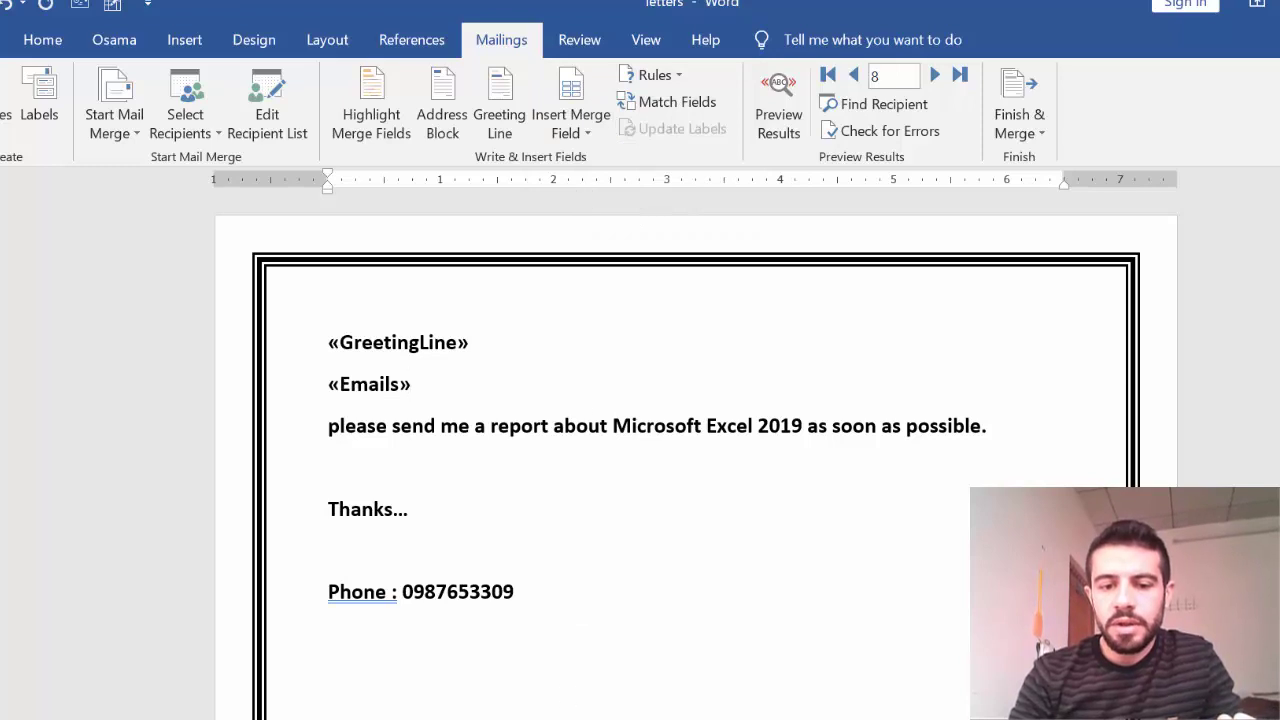
Compare with the Excel list and preview the merged name and email.
key(alt+Tab)
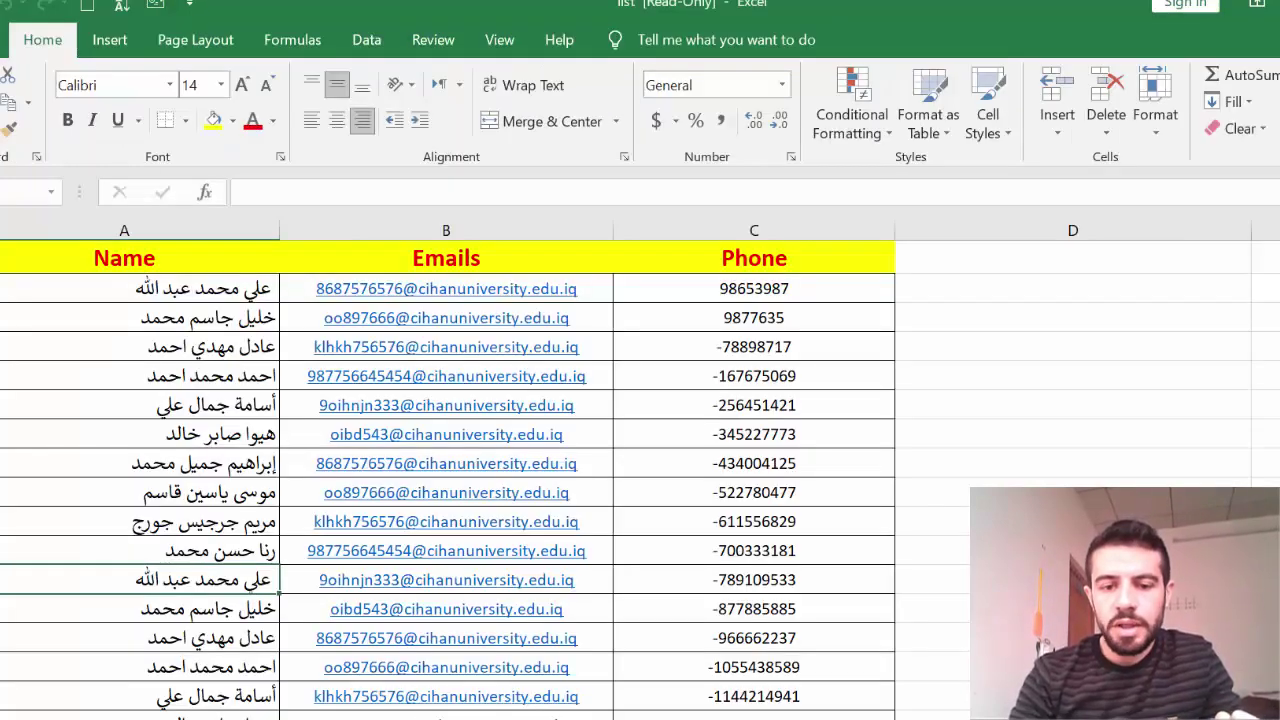
key(alt+Tab)
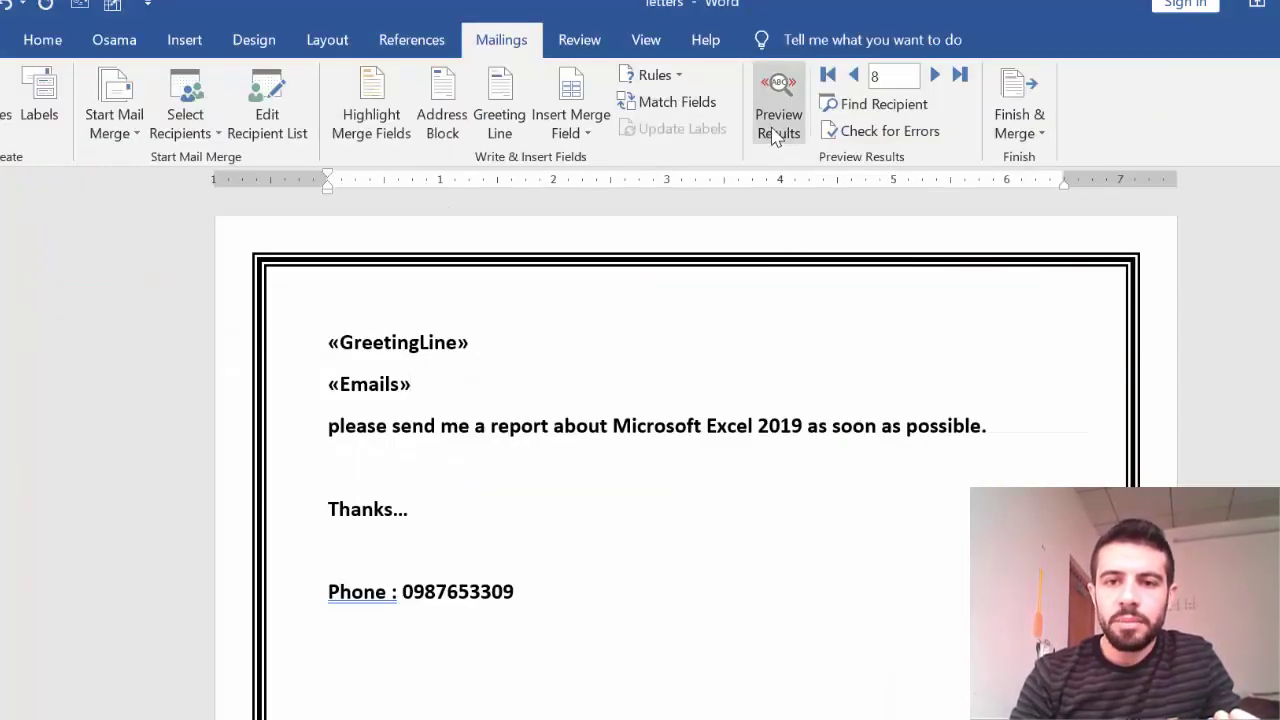
click(778, 118)
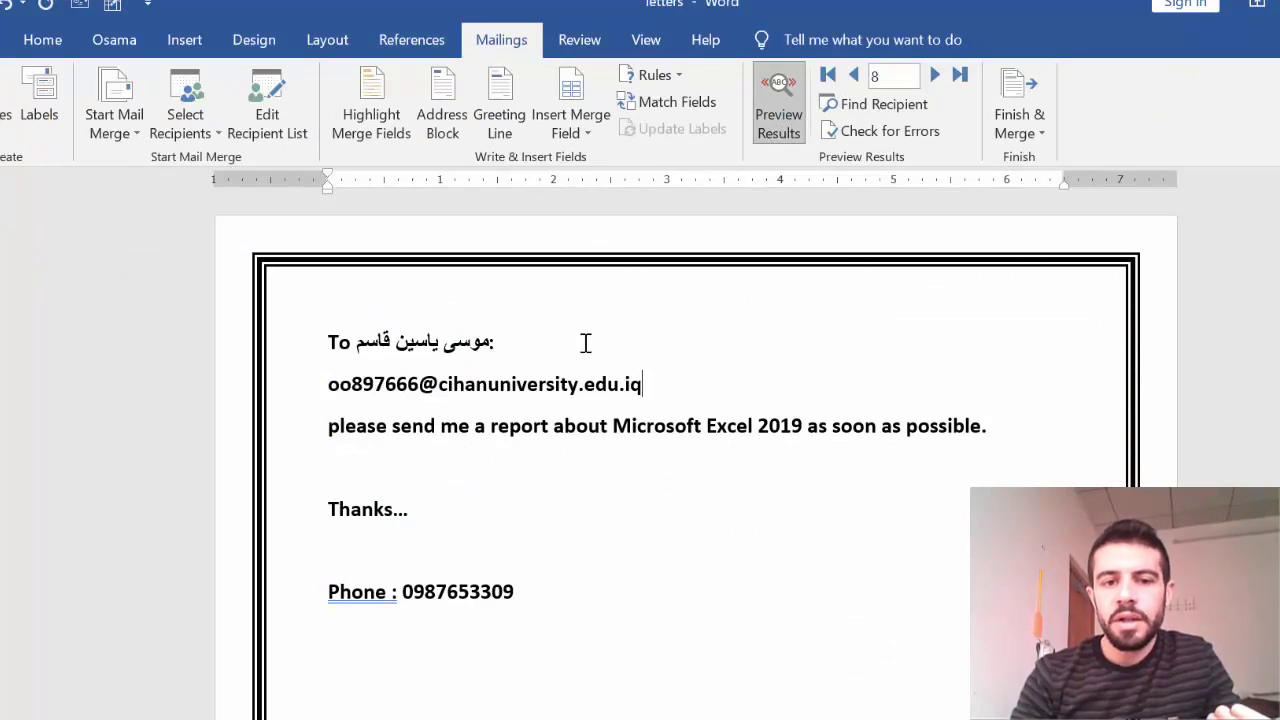
Preview the merged name and email for later recipients, then return to field codes.
click(935, 75)
click(935, 75)
click(935, 75)
click(935, 75)
click(935, 75)
click(935, 75)
click(935, 75)
click(935, 75)
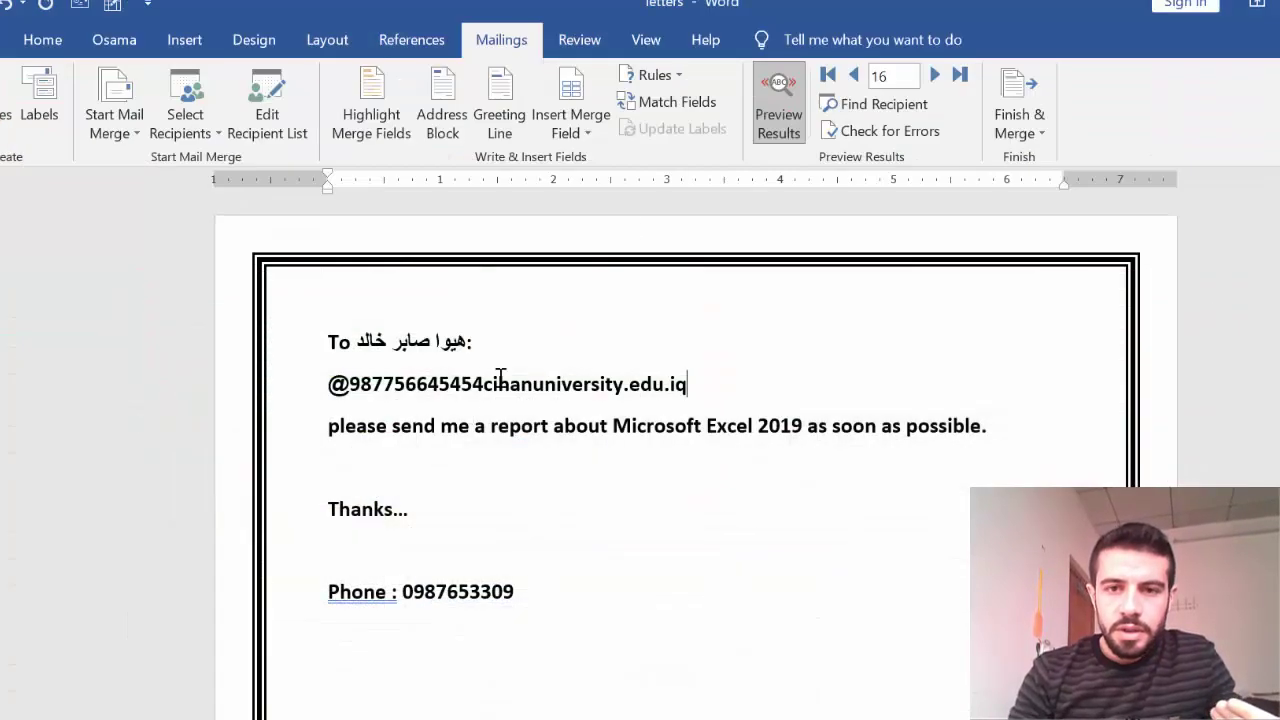
click(773, 100)
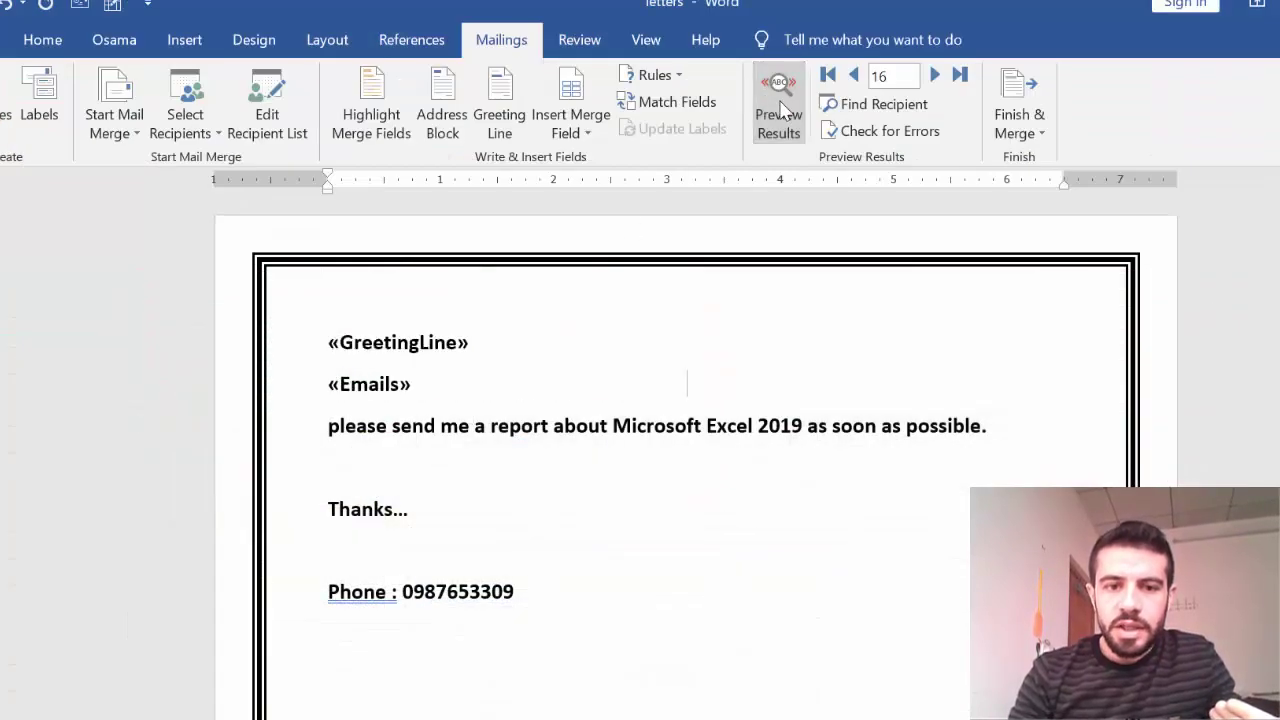
Add an 'Email :' label before the «Emails» field and preview real recipient data.
click(330, 388)
text(Email )
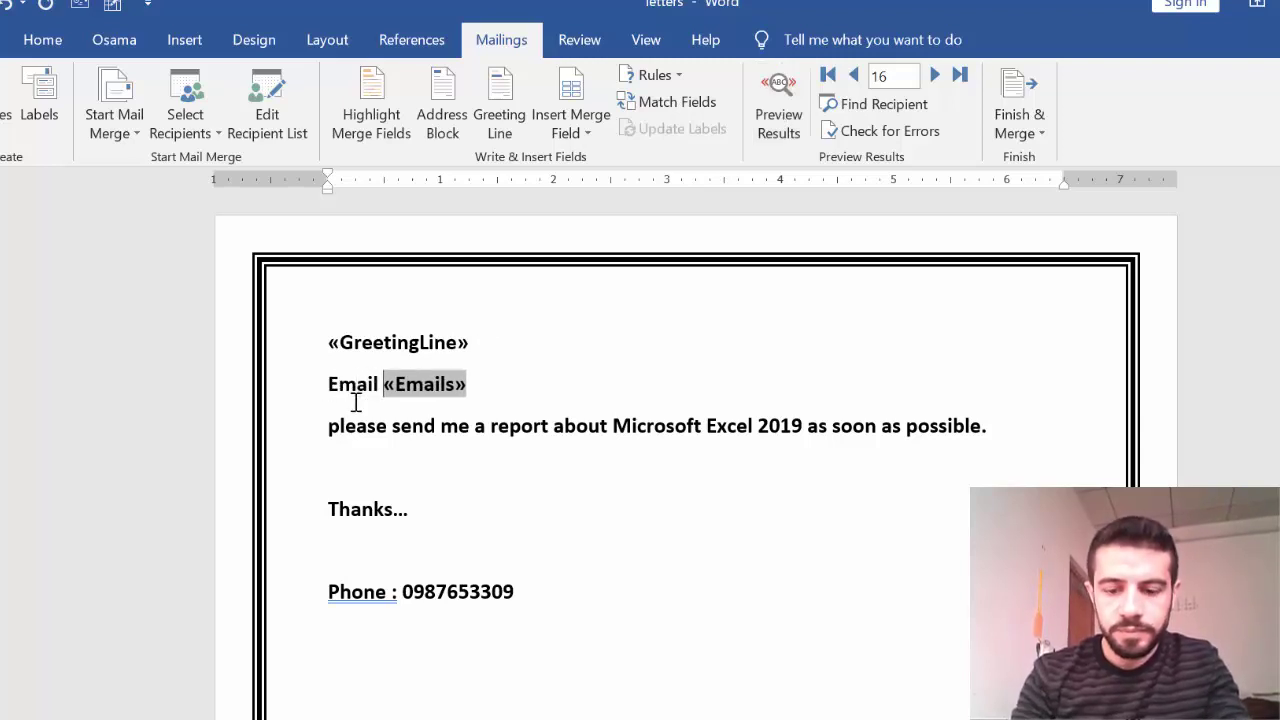
text(:)
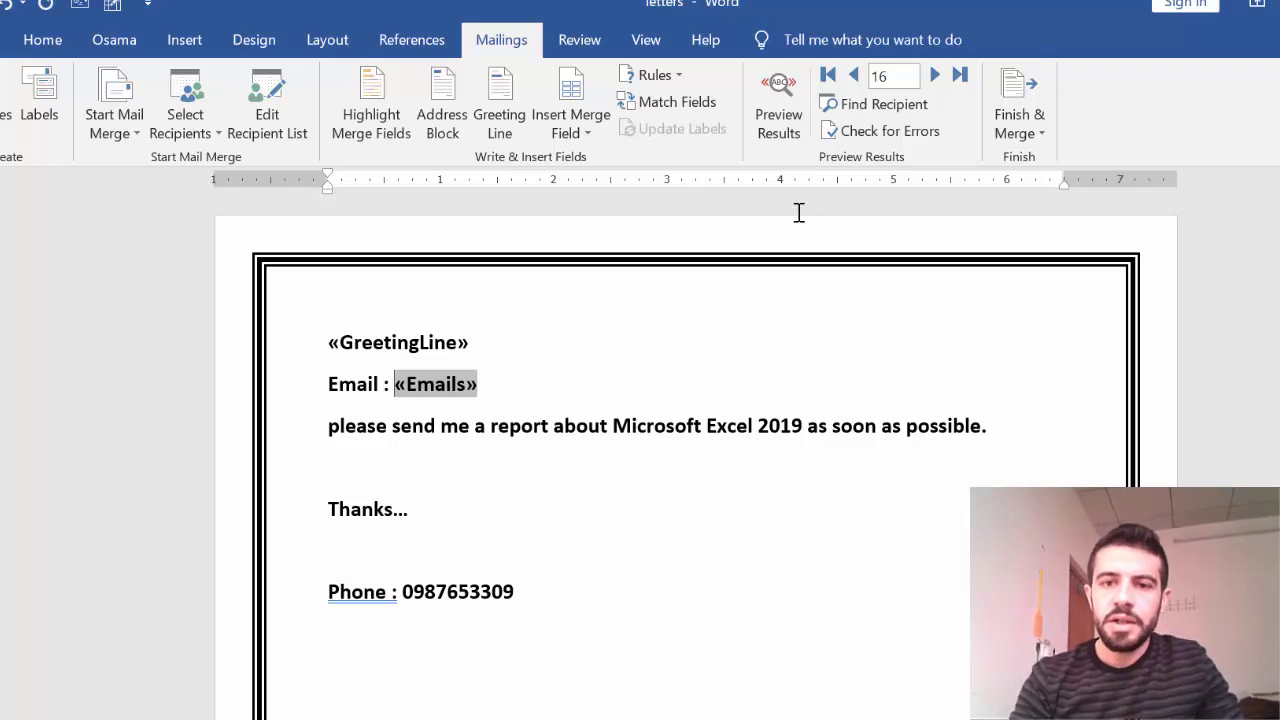
click(778, 112)
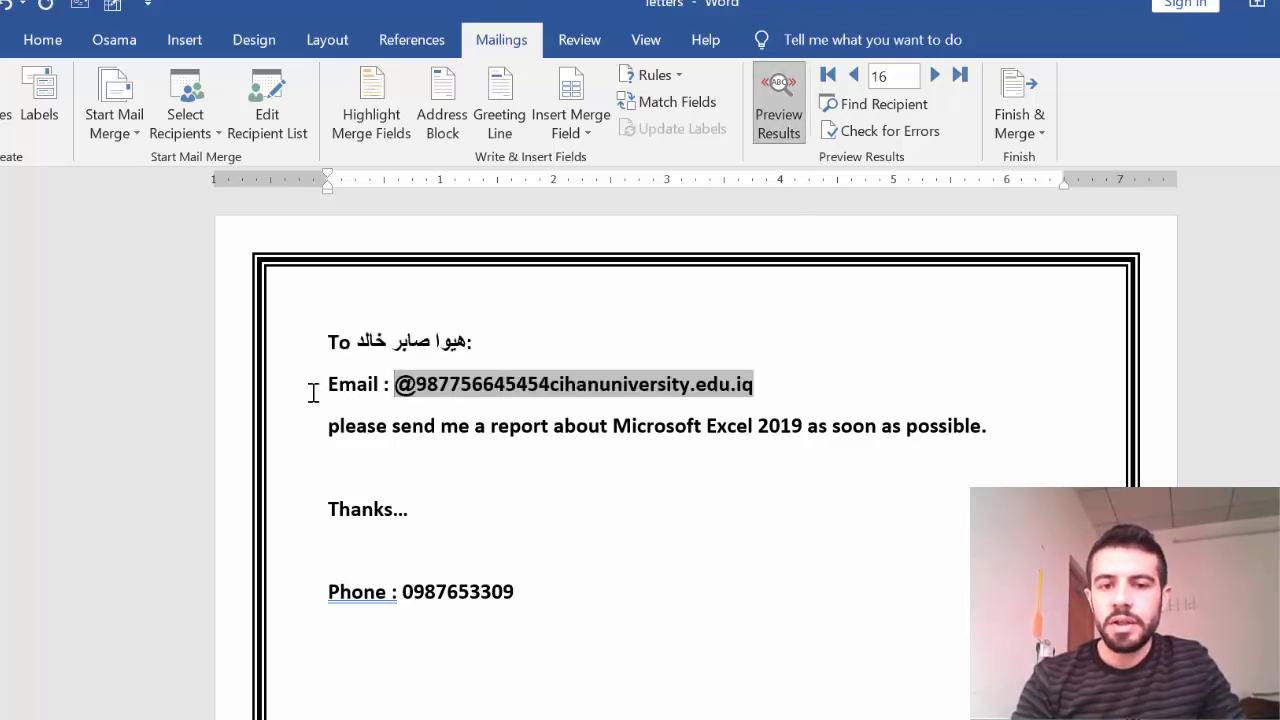
Step through recipients up to record 20, then switch back to field codes.
click(934, 75)
click(934, 75)
click(934, 75)
click(932, 78)
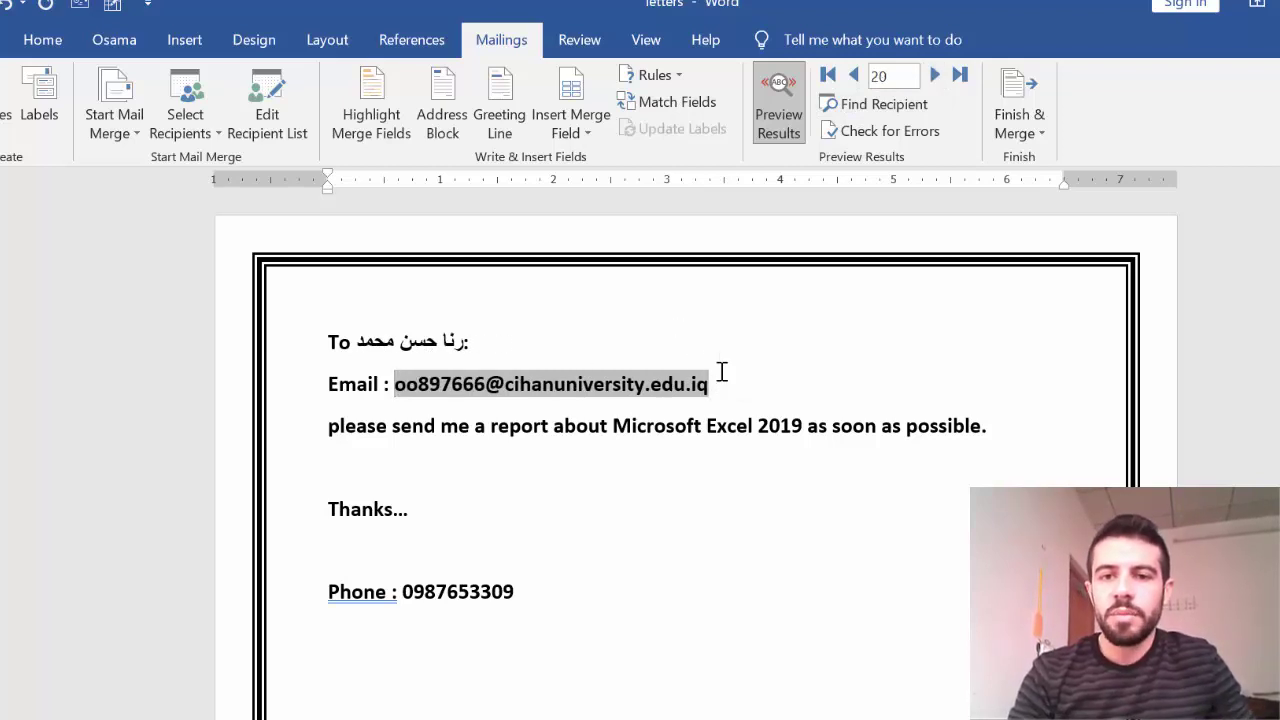
click(780, 115)
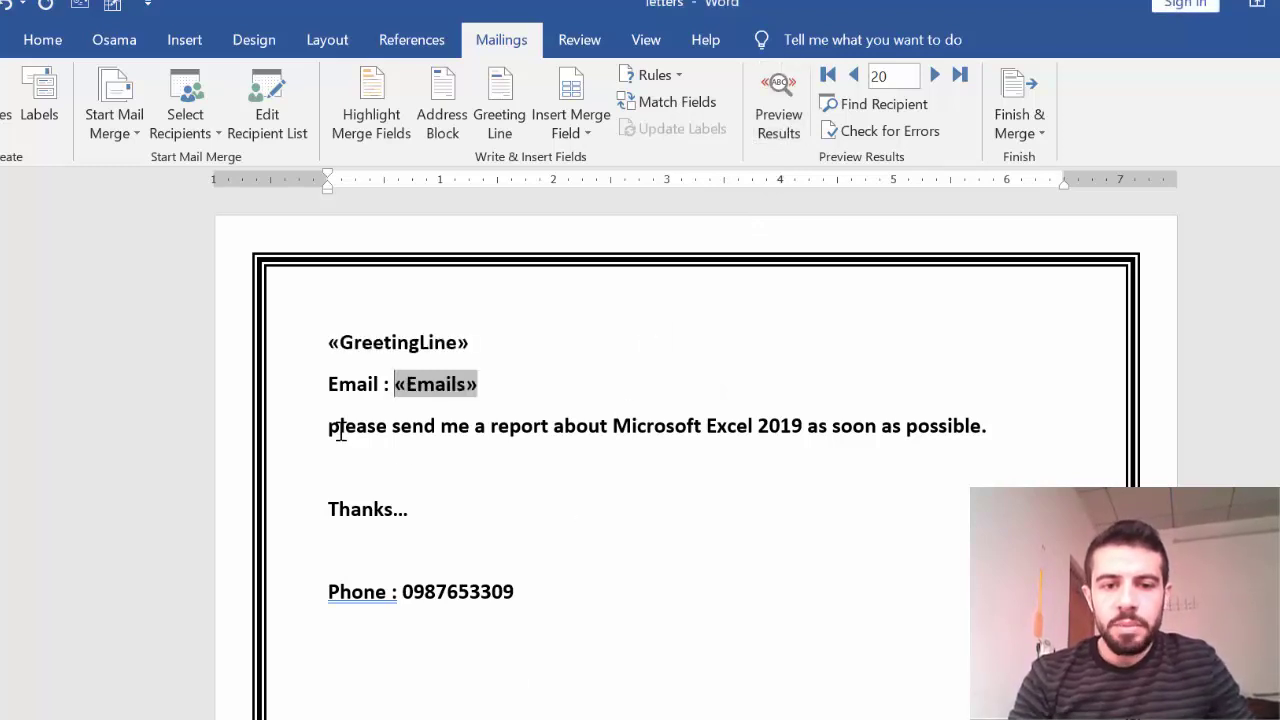
Insert blank lines after «GreetingLine», the Email line and the report request sentence.
drag(315, 426, 959, 436)
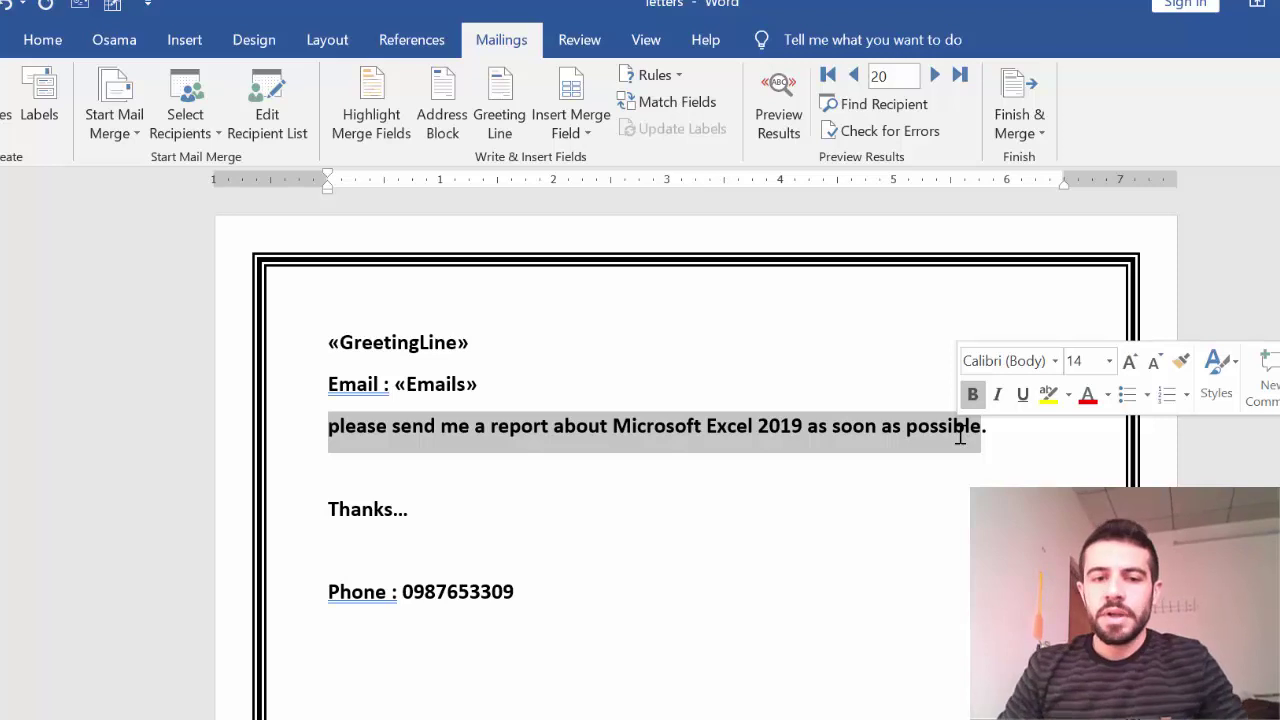
click(963, 437)
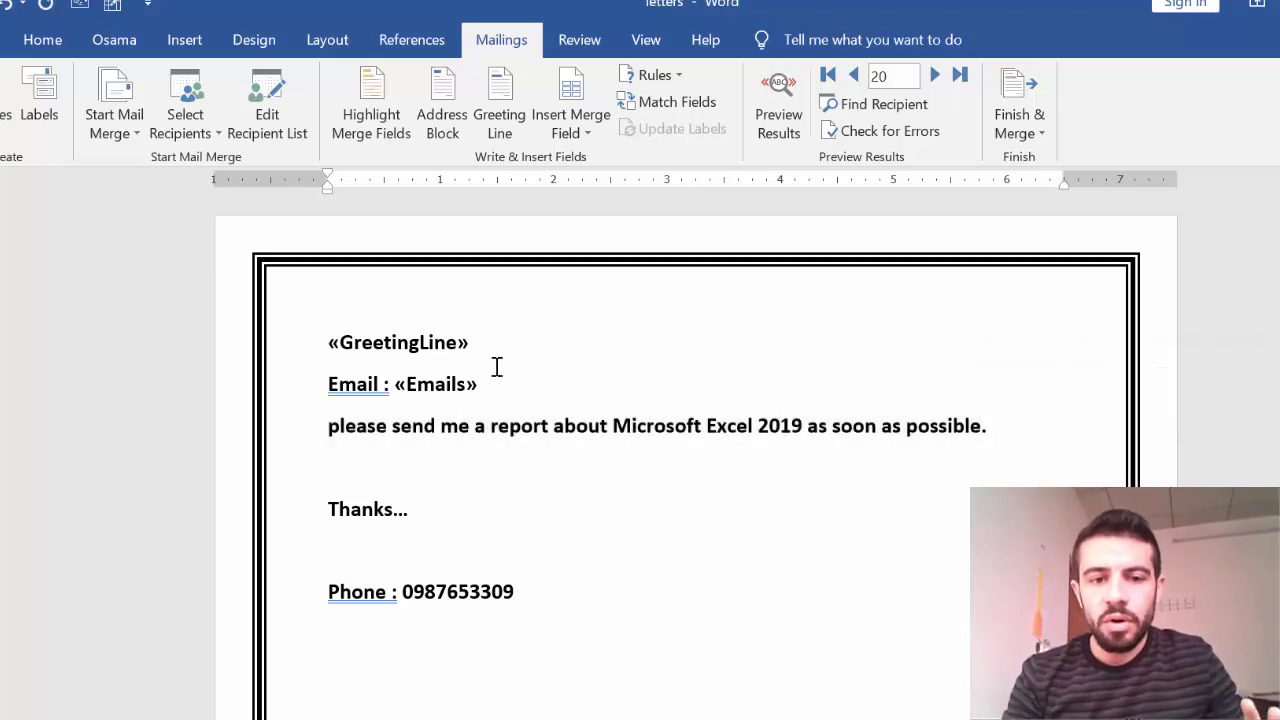
key(Return)
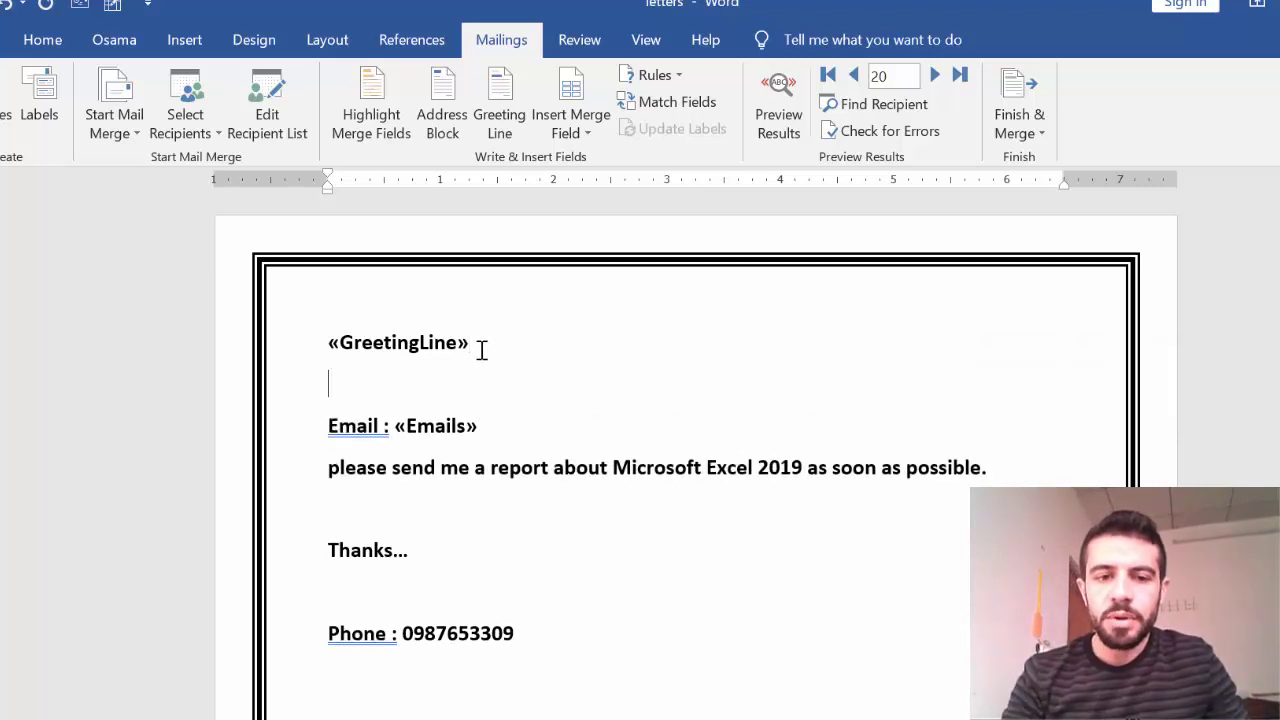
click(518, 428)
key(Return)
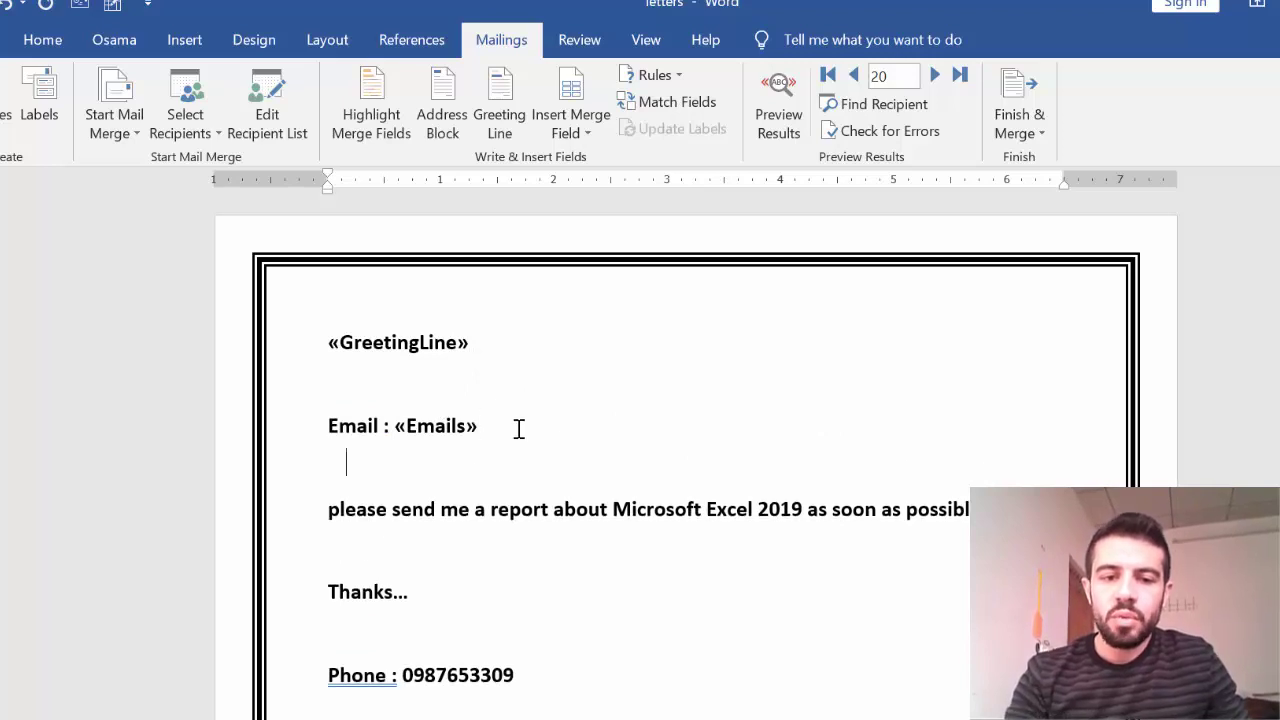
click(778, 551)
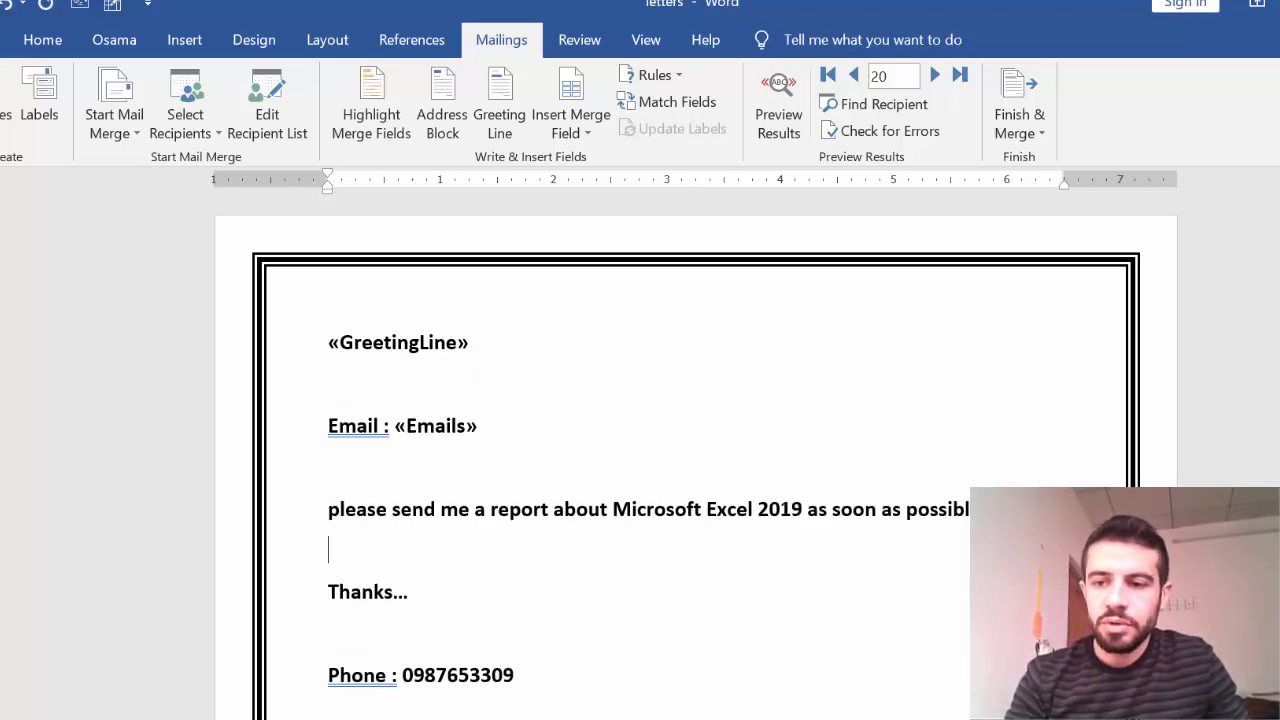
scroll(1002, 472, down, 3)
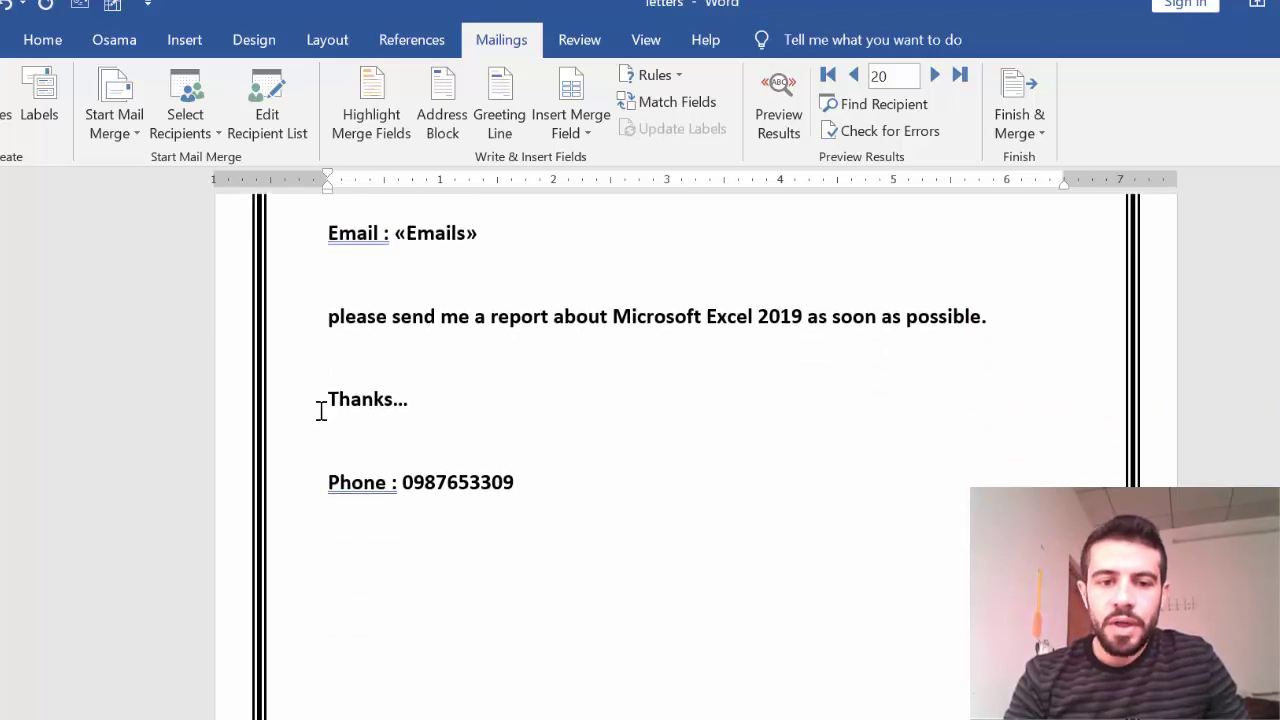
drag(514, 483, 400, 476)
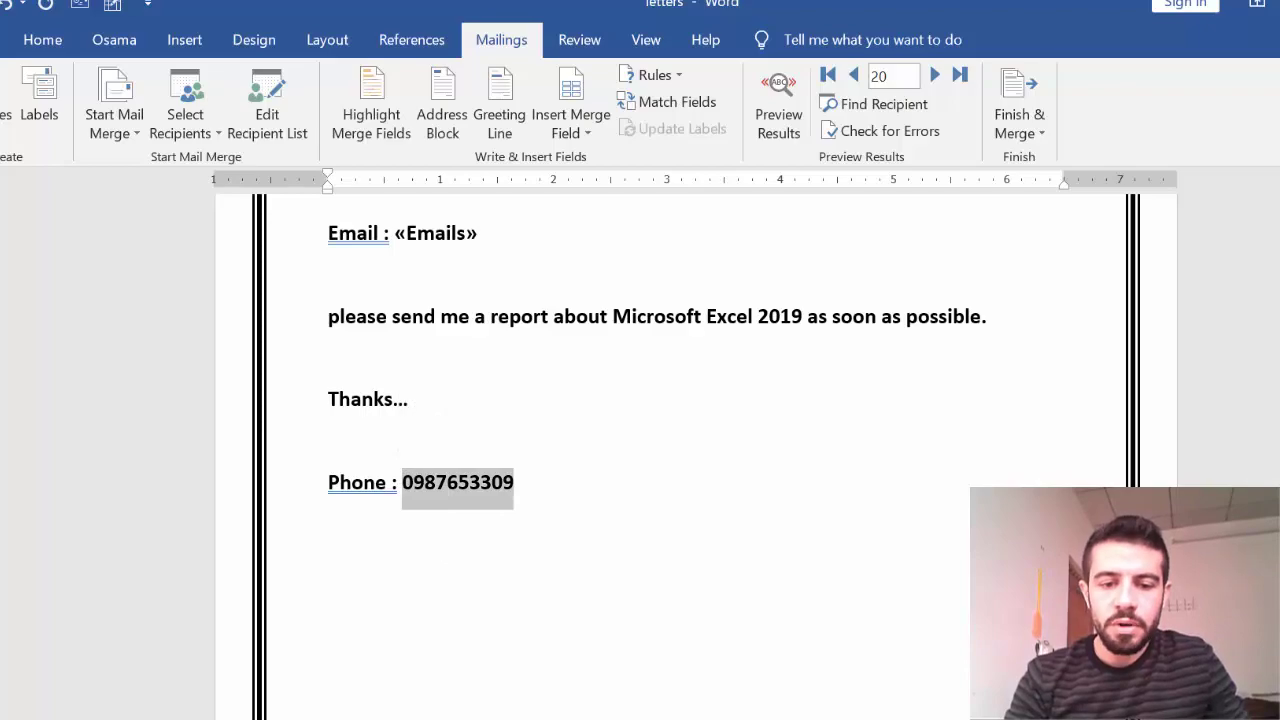
key(alt+Tab)
key(alt+Tab)
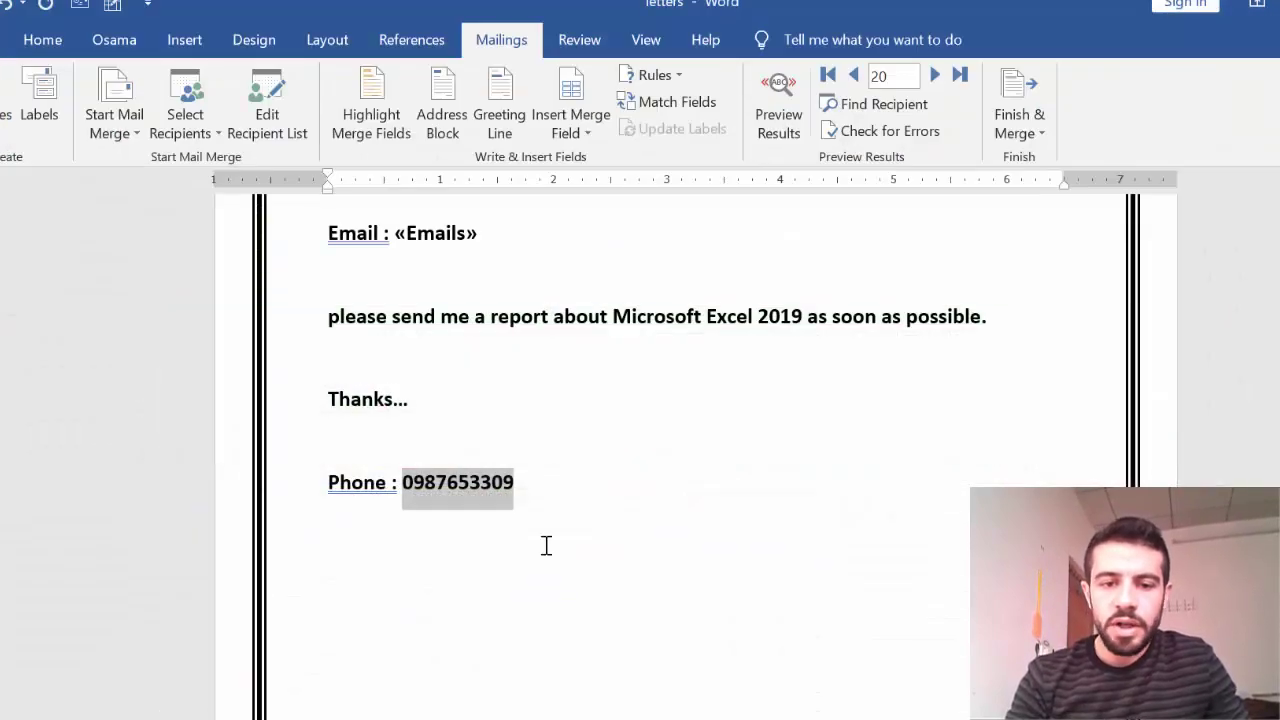
key(Delete)
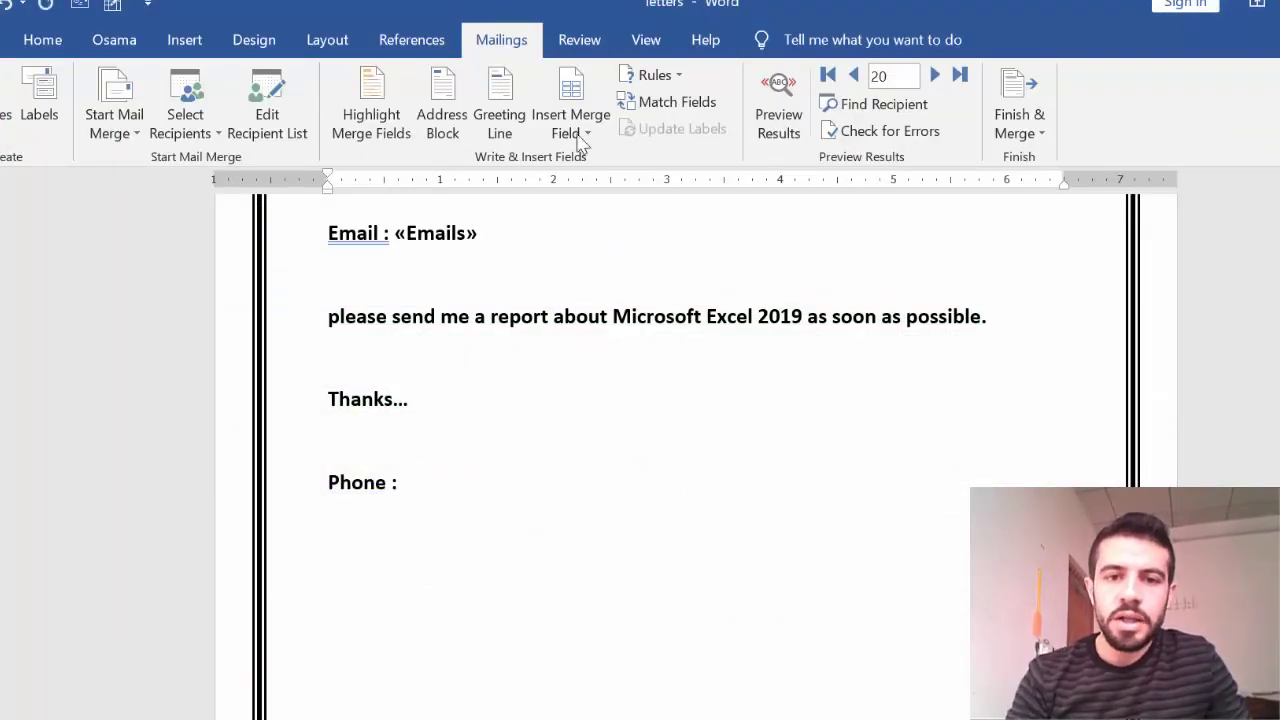
click(578, 132)
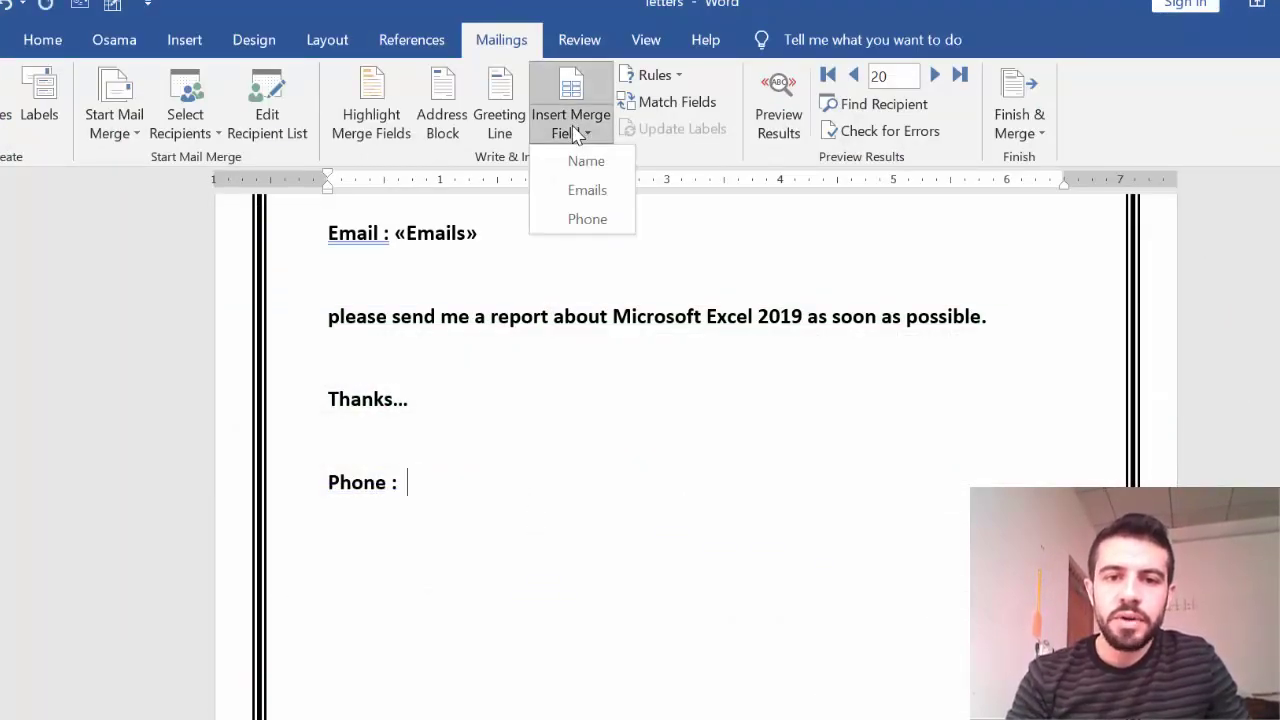
click(588, 219)
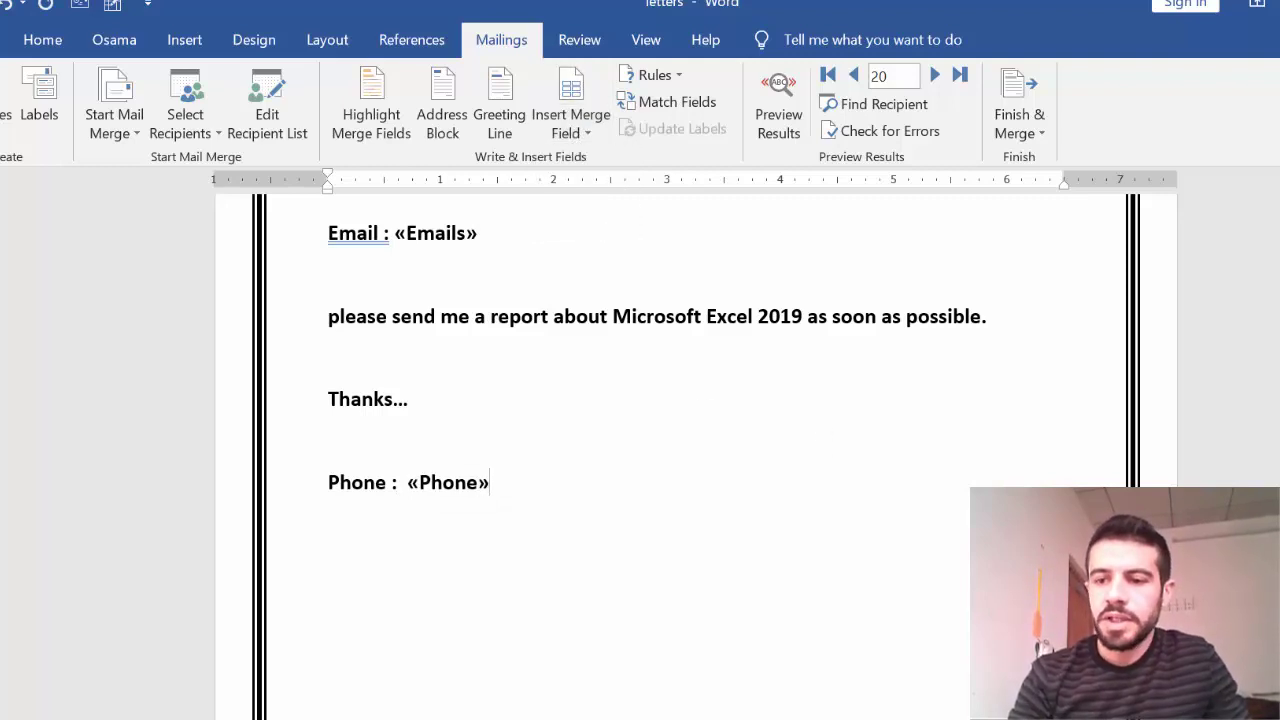
scroll(806, 266, up, 3)
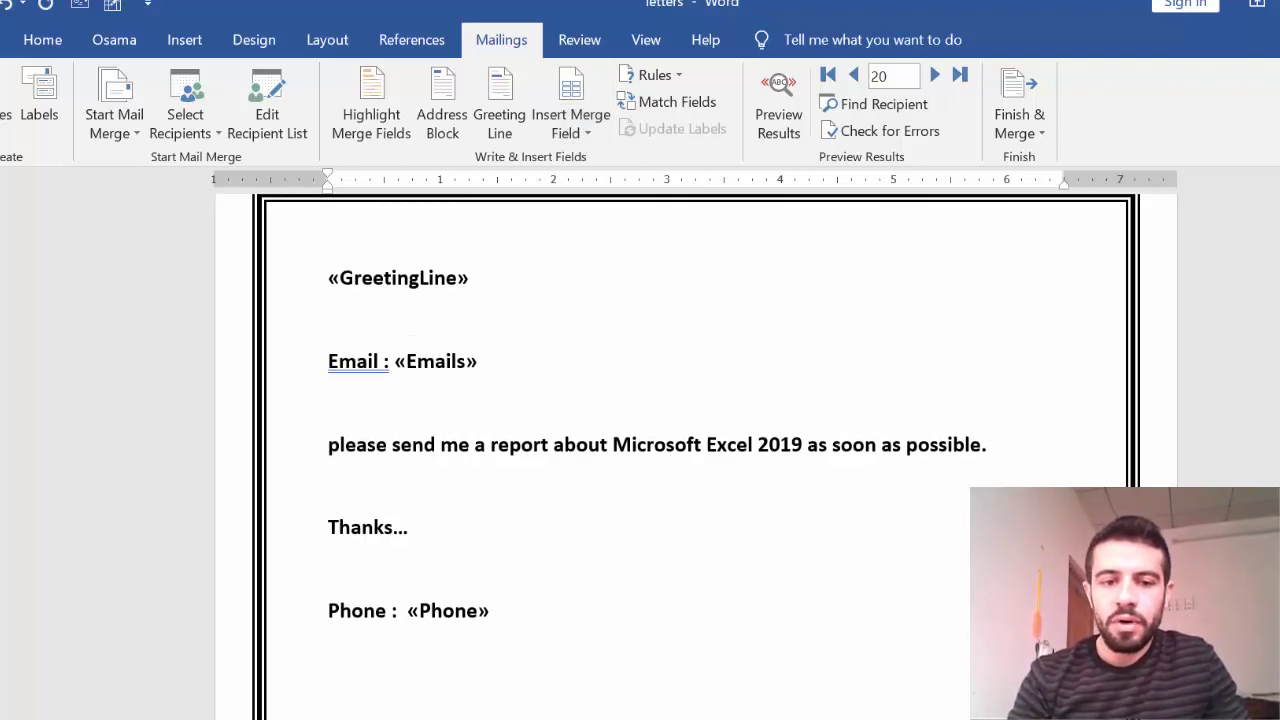
Preview merged name, email and phone for records 20 through 26, then switch to Excel.
click(779, 120)
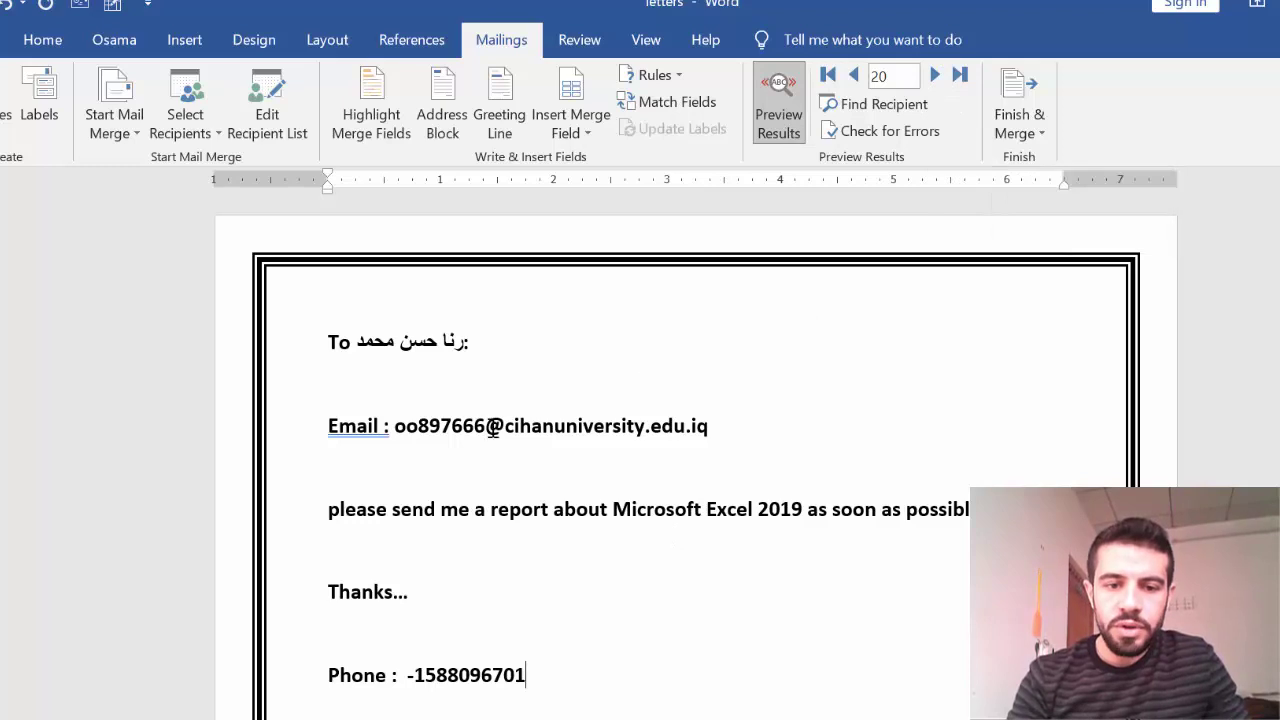
click(934, 76)
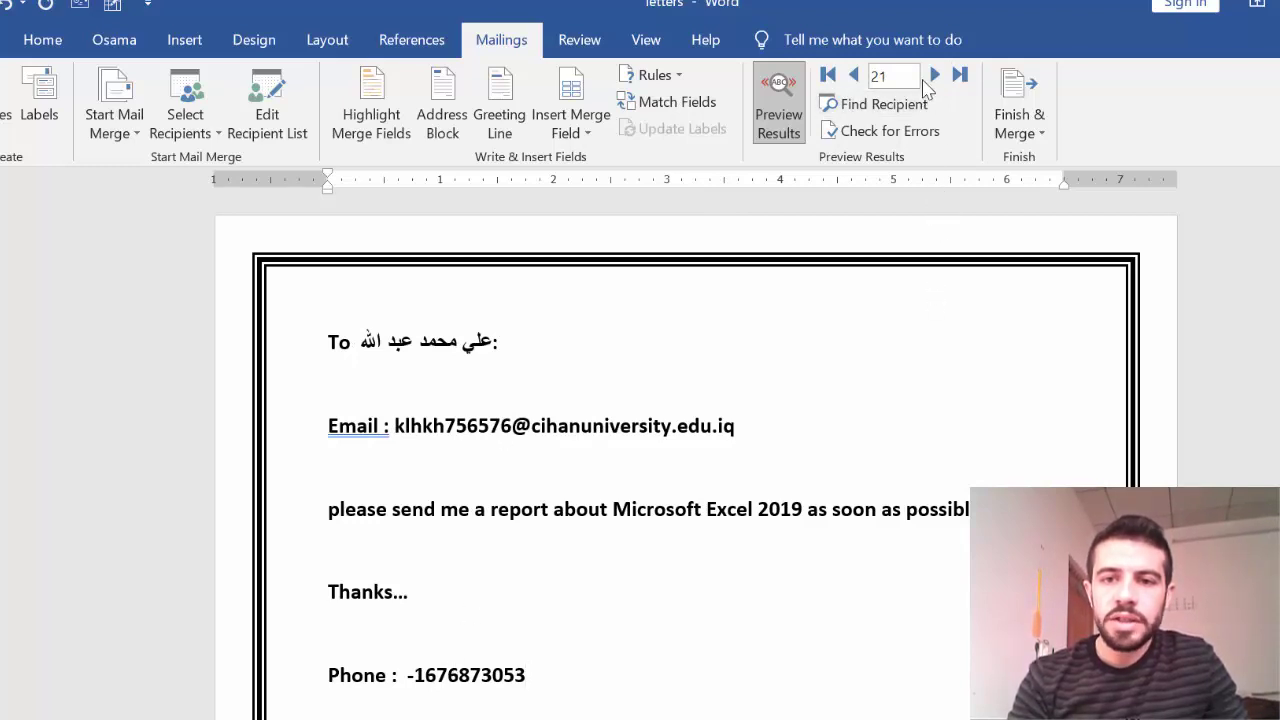
click(939, 84)
click(939, 84)
click(939, 84)
click(939, 84)
click(939, 84)
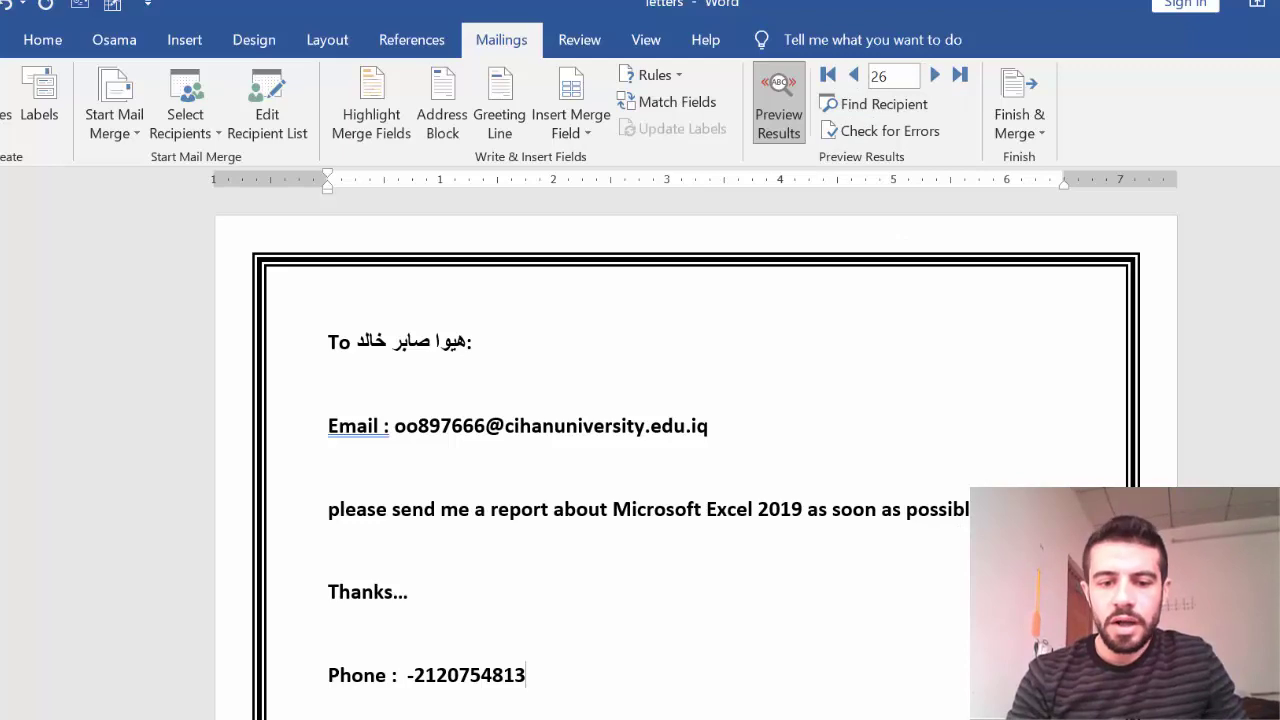
key(alt+Tab)
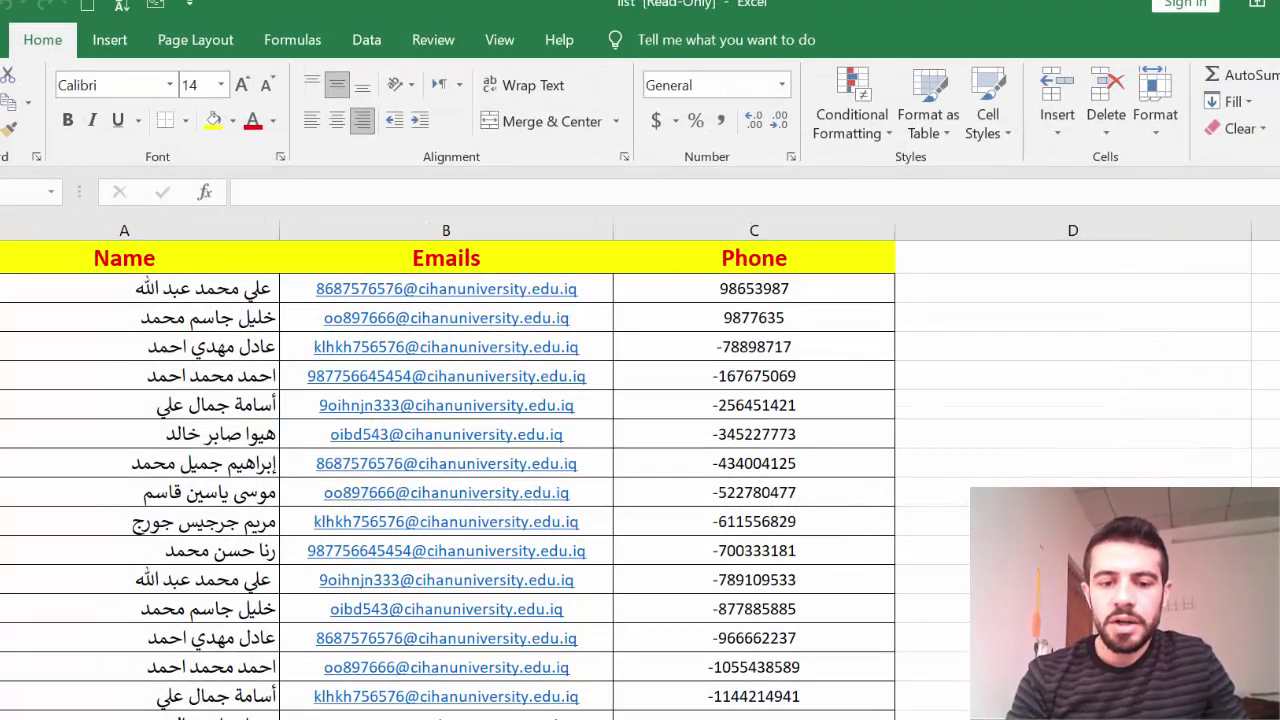
Return from the Excel Name, Emails and Phone list to the Word letter.
key(alt+Tab)
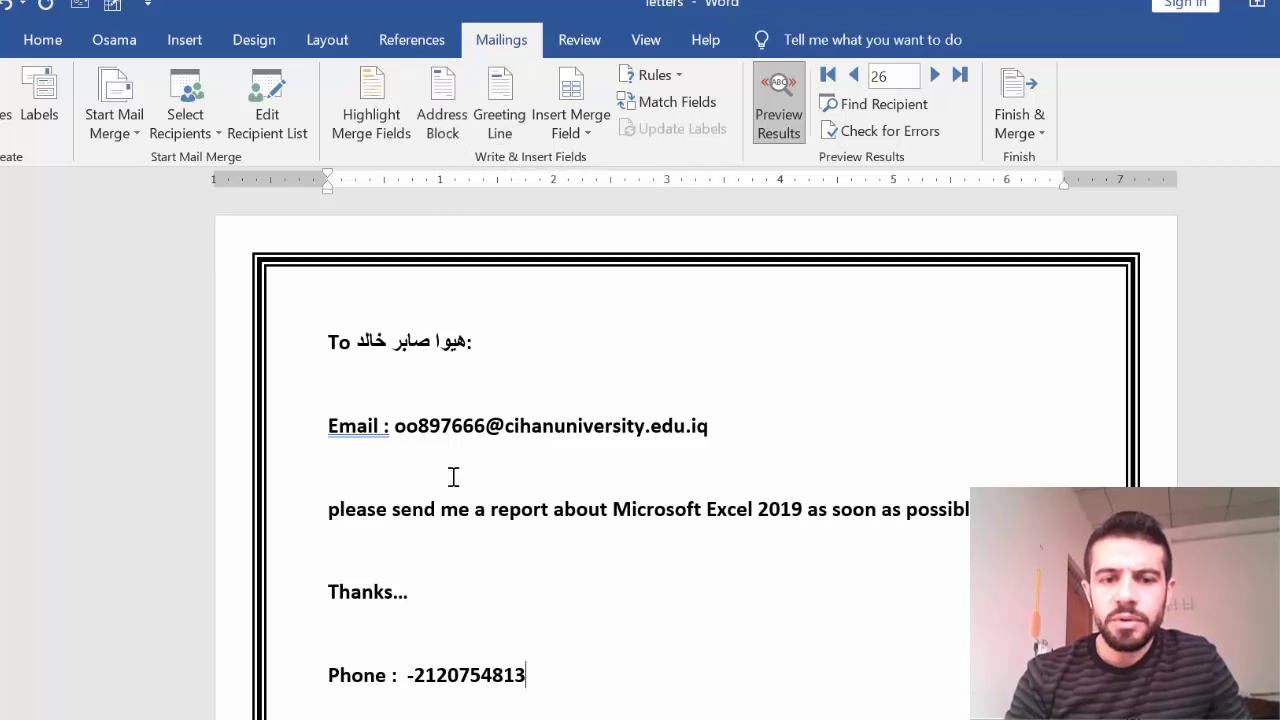
Add two blank lines below 'Thanks...' and insert an Address Block with default settings.
click(355, 632)
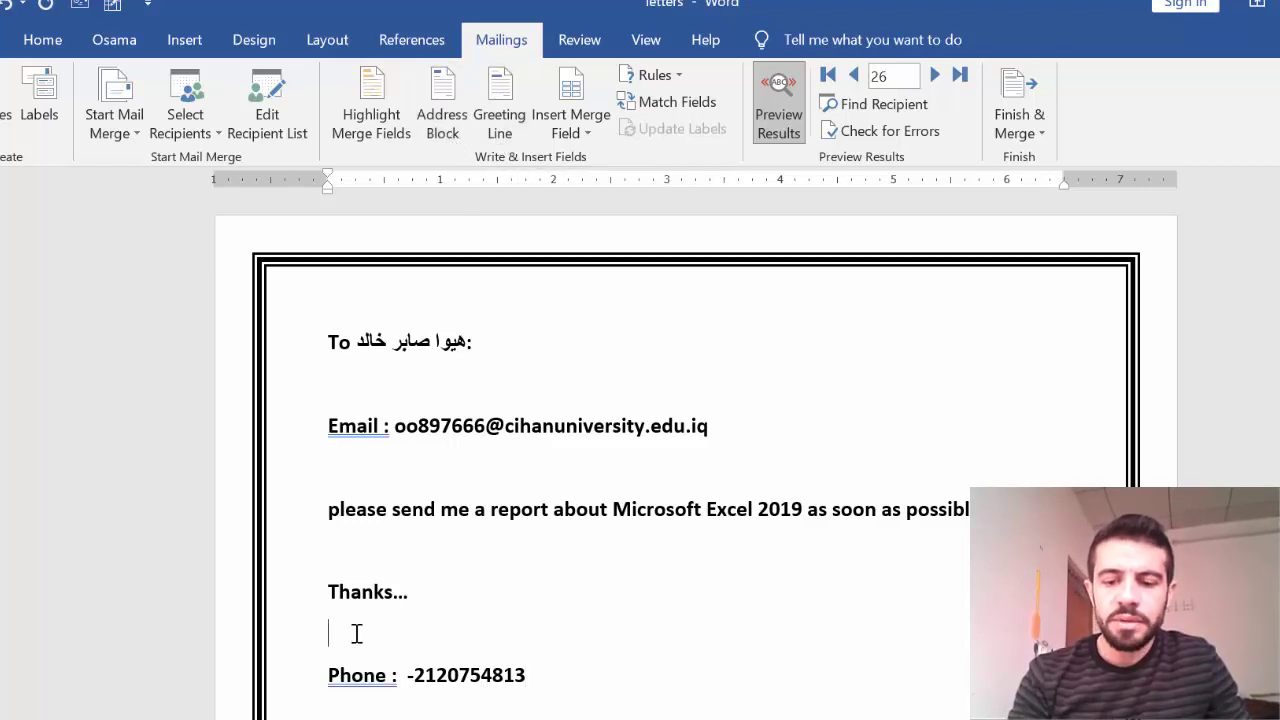
key(Return)
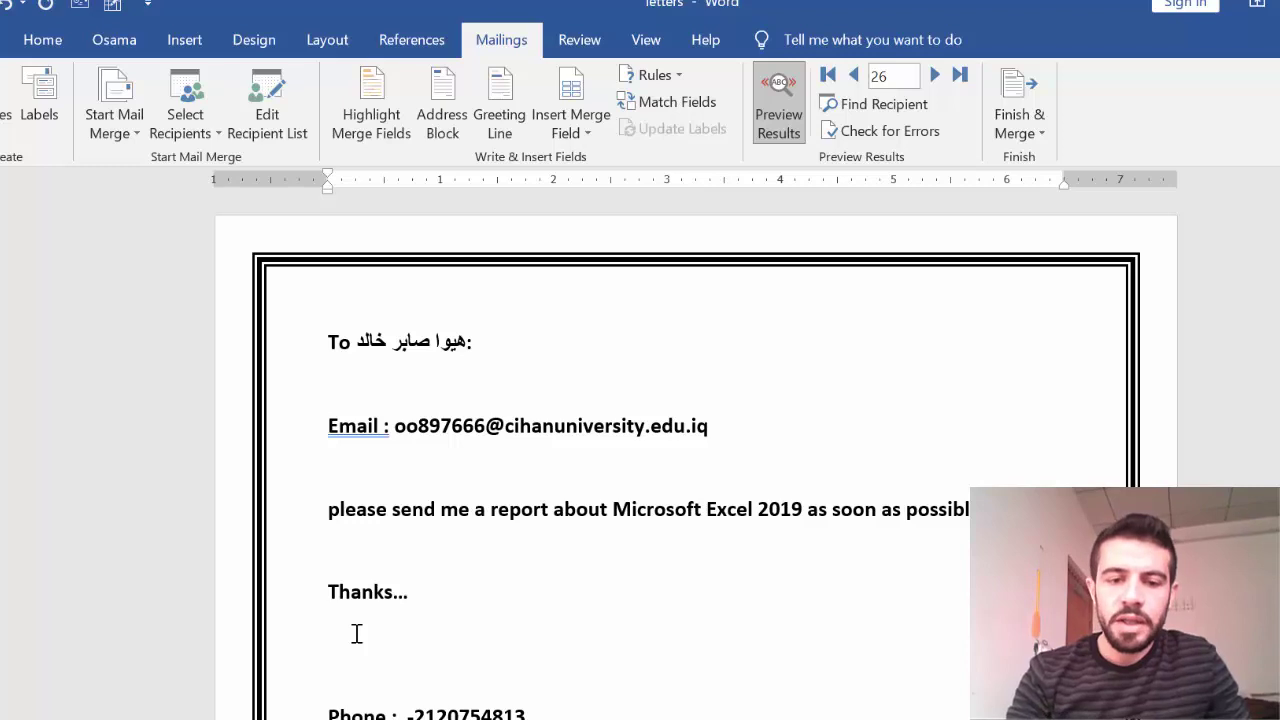
key(Return)
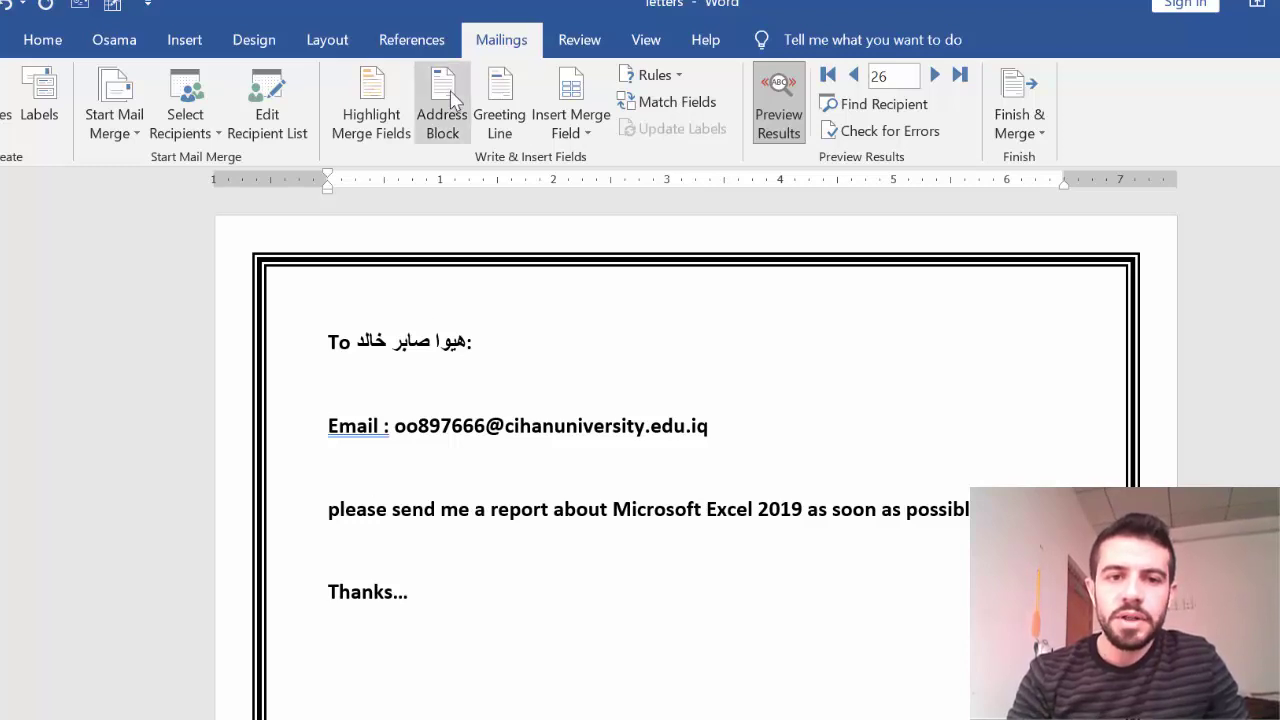
click(445, 95)
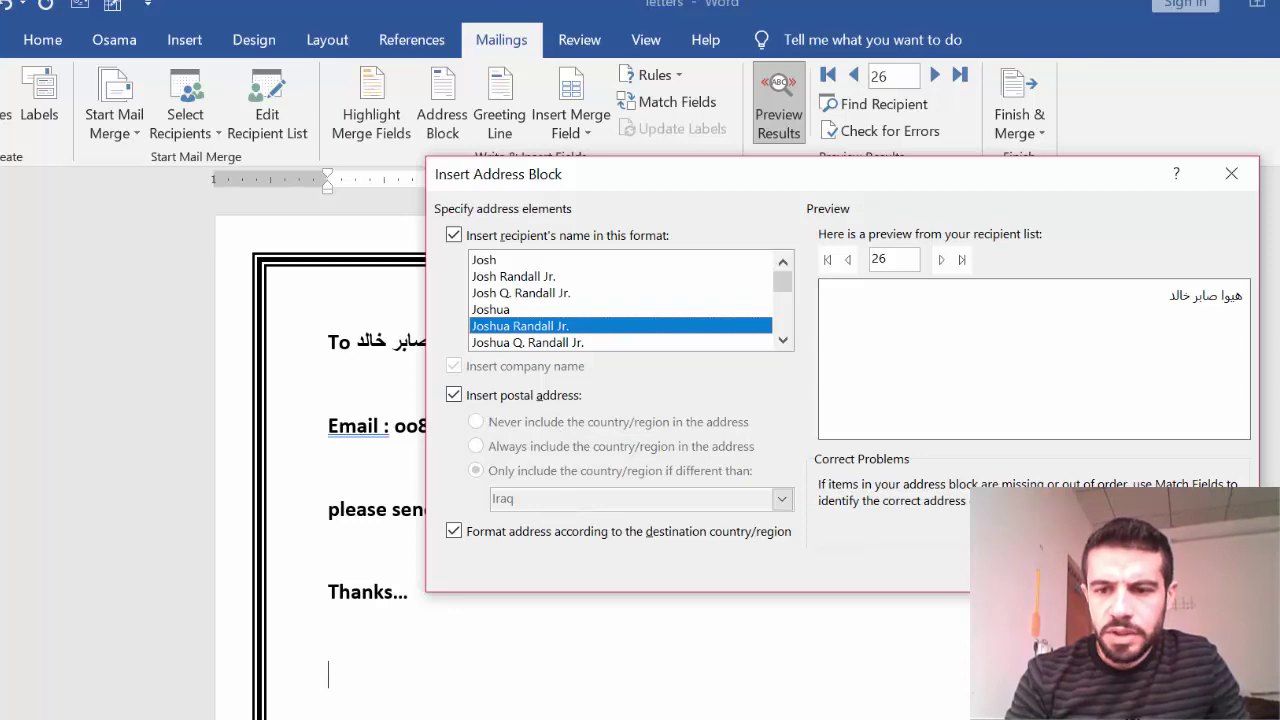
key(Return)
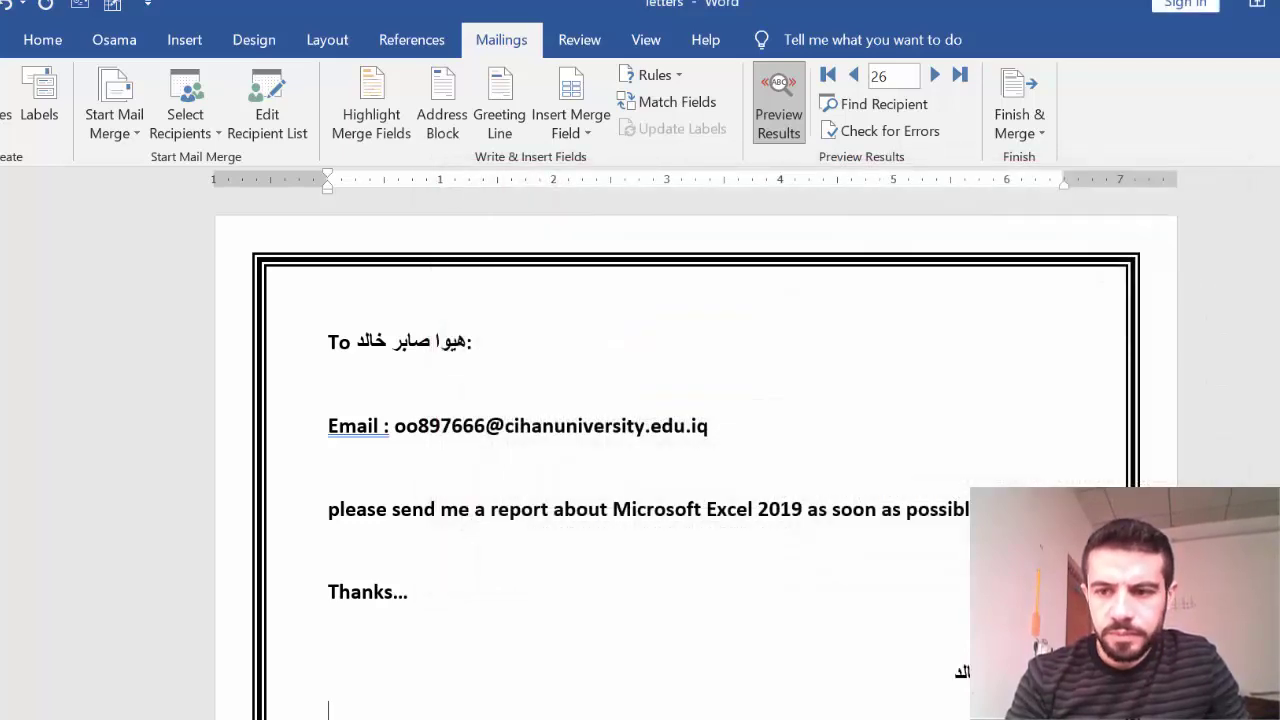
scroll(960, 514, down, 3)
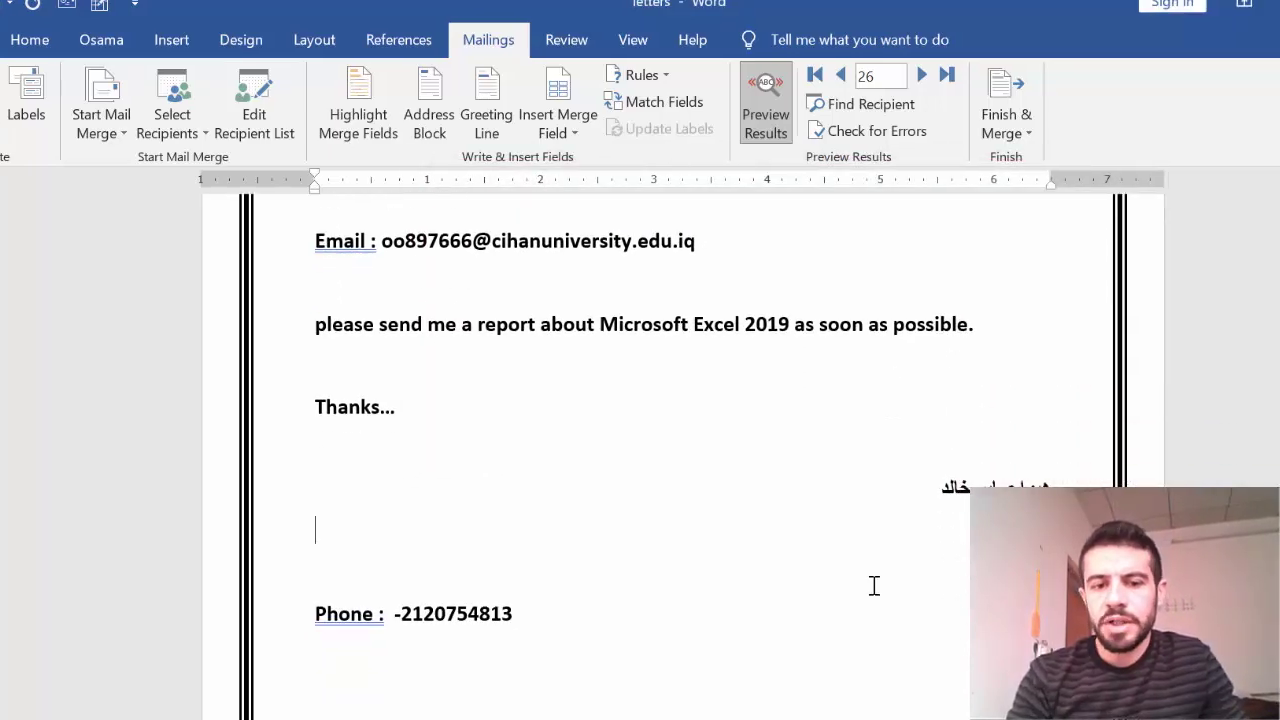
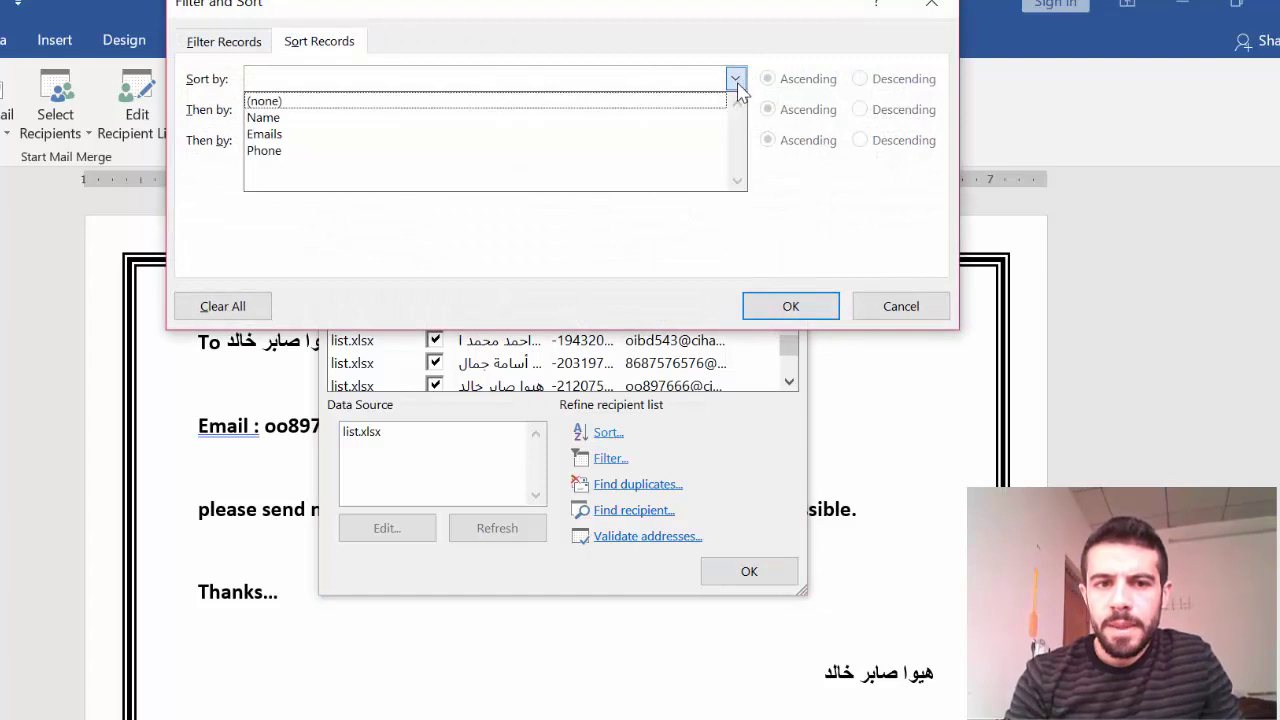
Sort the mail merge recipients by Name ascending and close Filter and Sort without filtering.
click(420, 114)
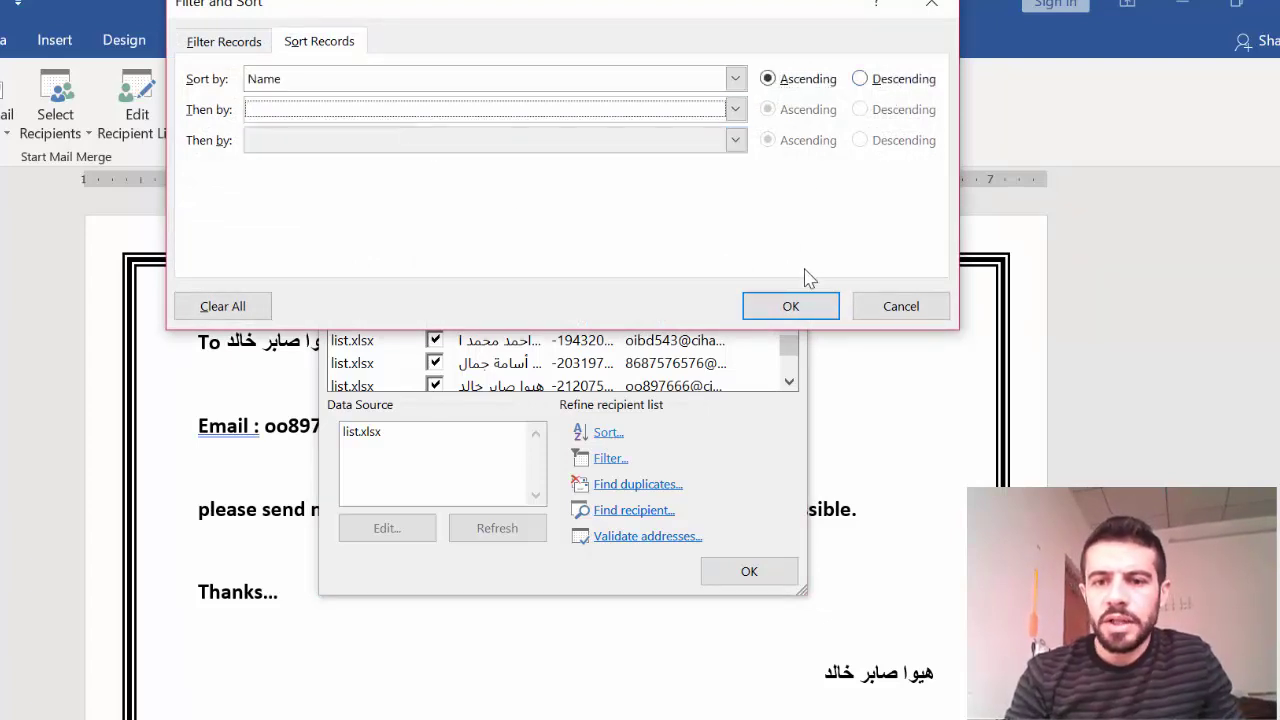
click(805, 309)
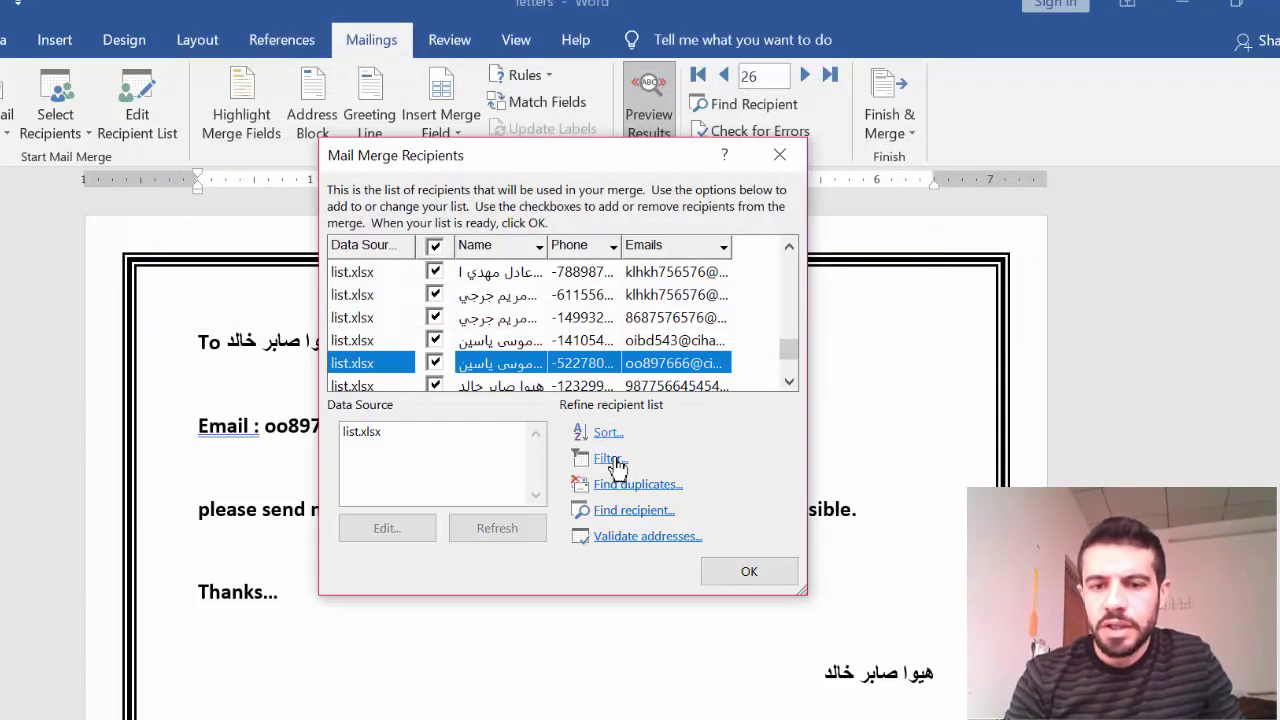
click(611, 460)
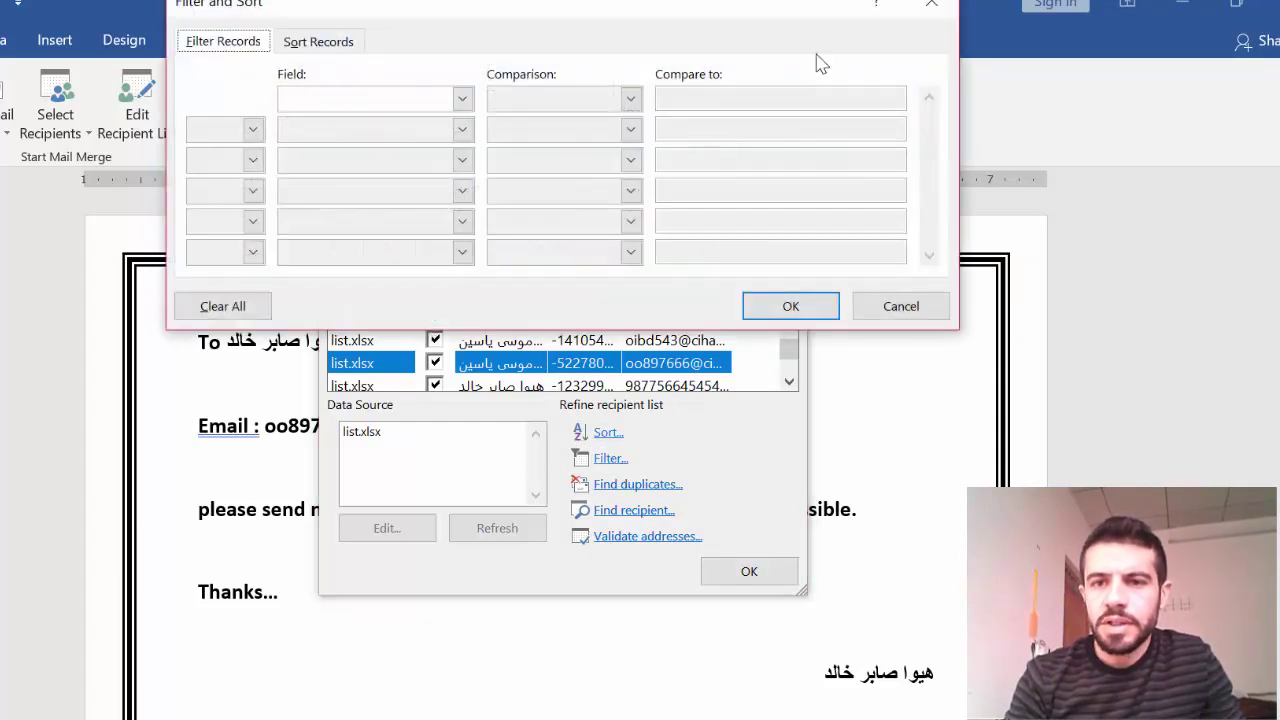
click(462, 100)
click(395, 138)
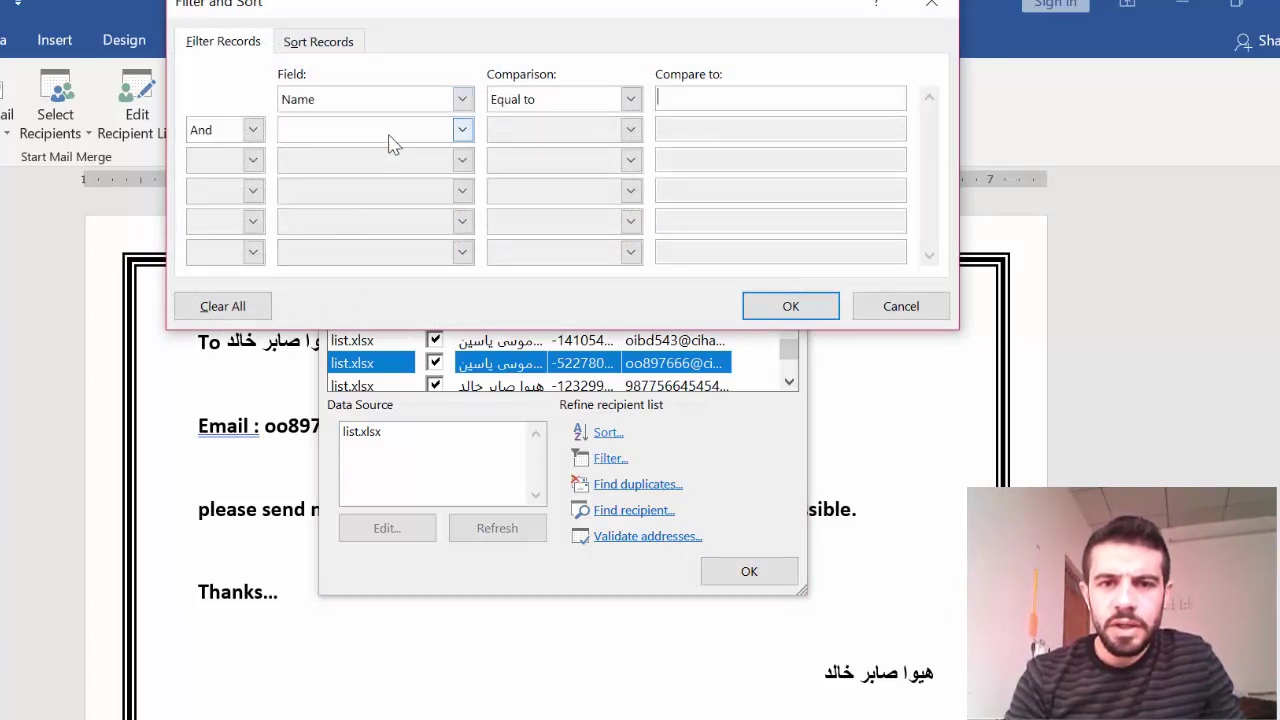
click(462, 100)
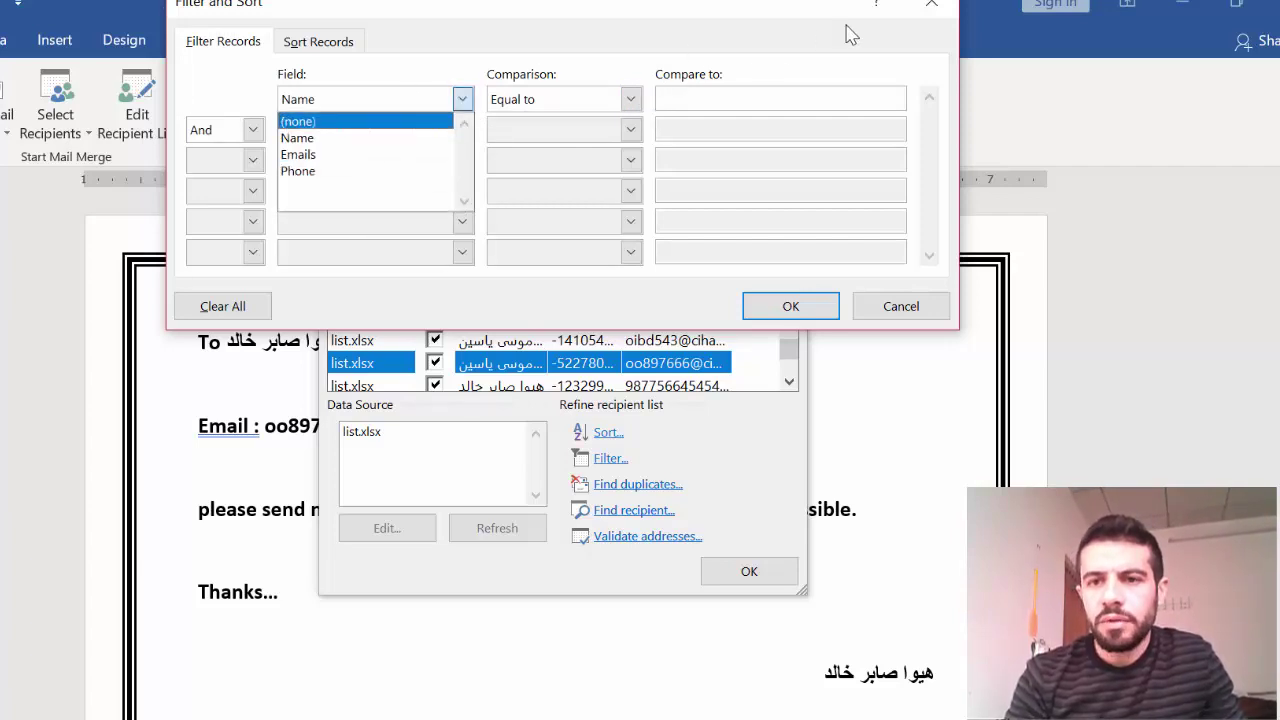
click(914, 26)
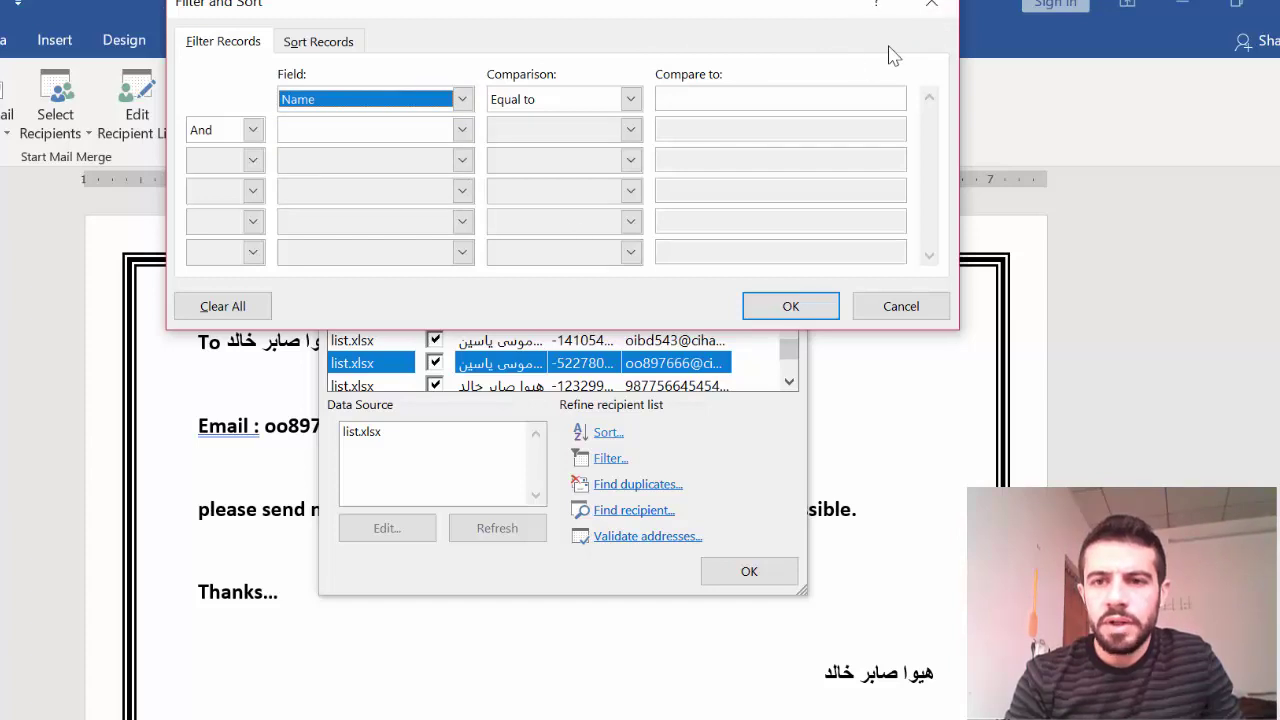
click(925, 8)
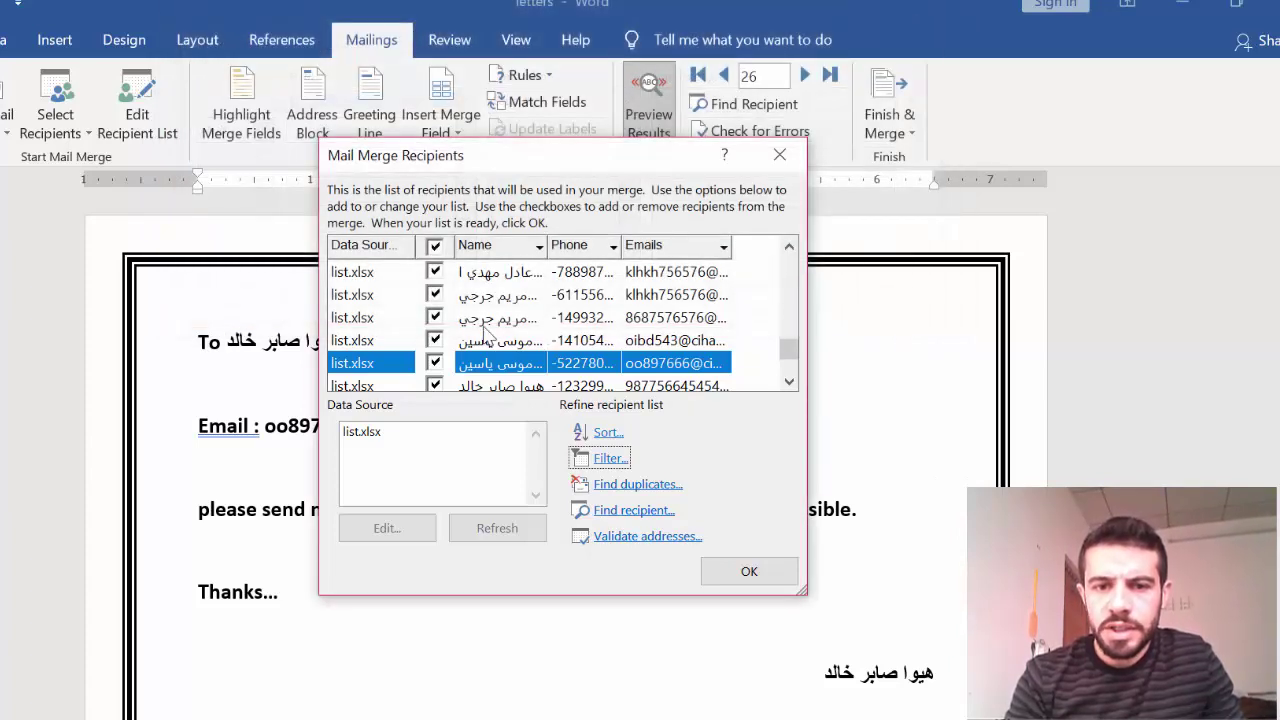
Accept the sorted recipient list and preview the next recipient's letter.
scroll(722, 337, up, 2)
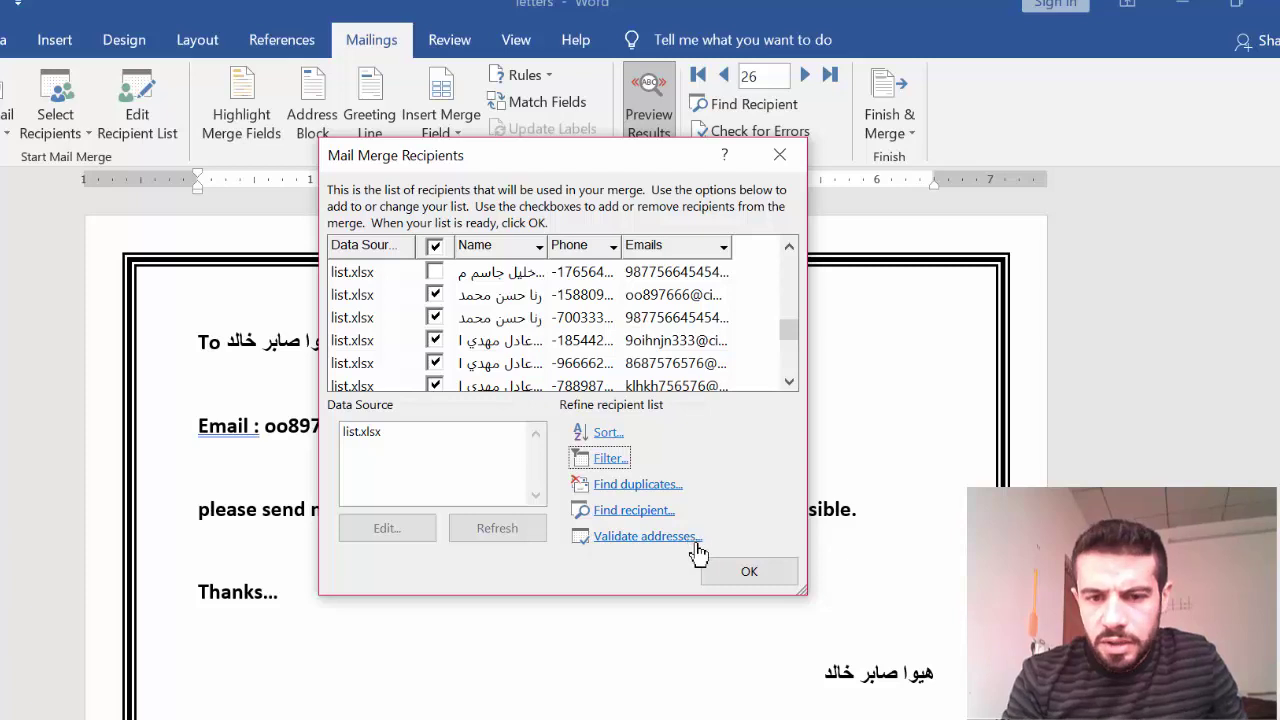
click(755, 584)
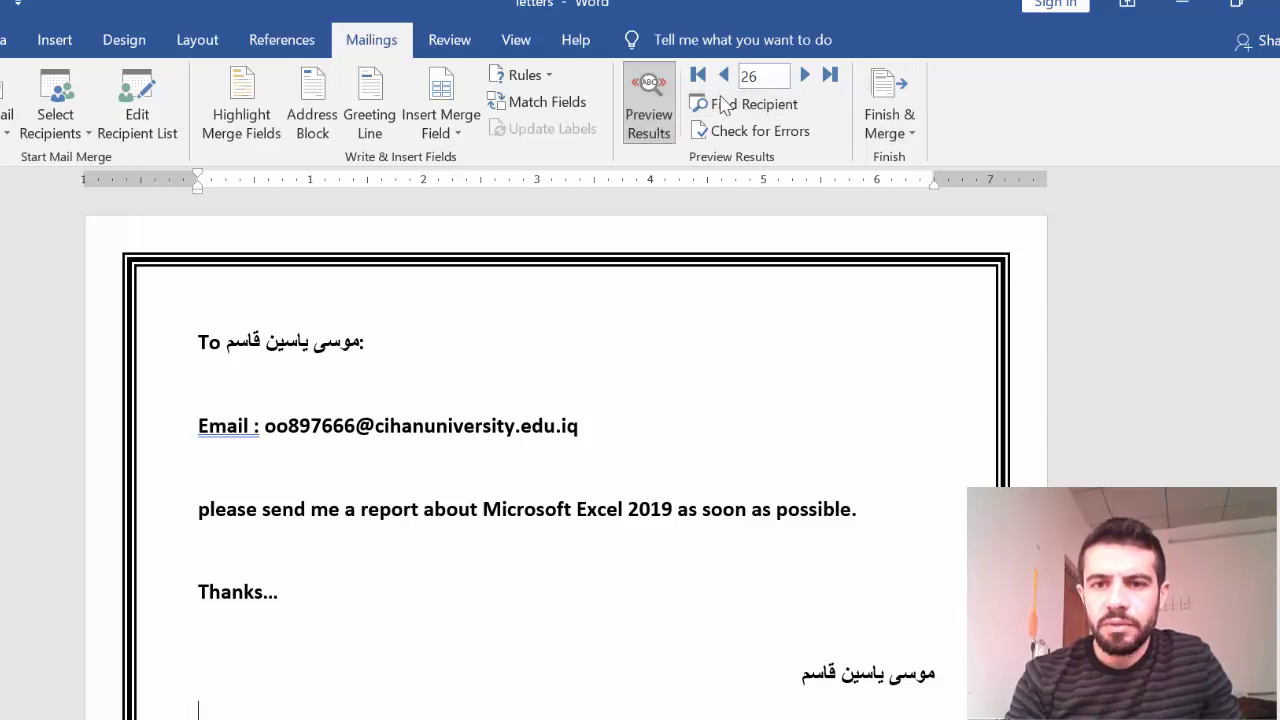
click(805, 75)
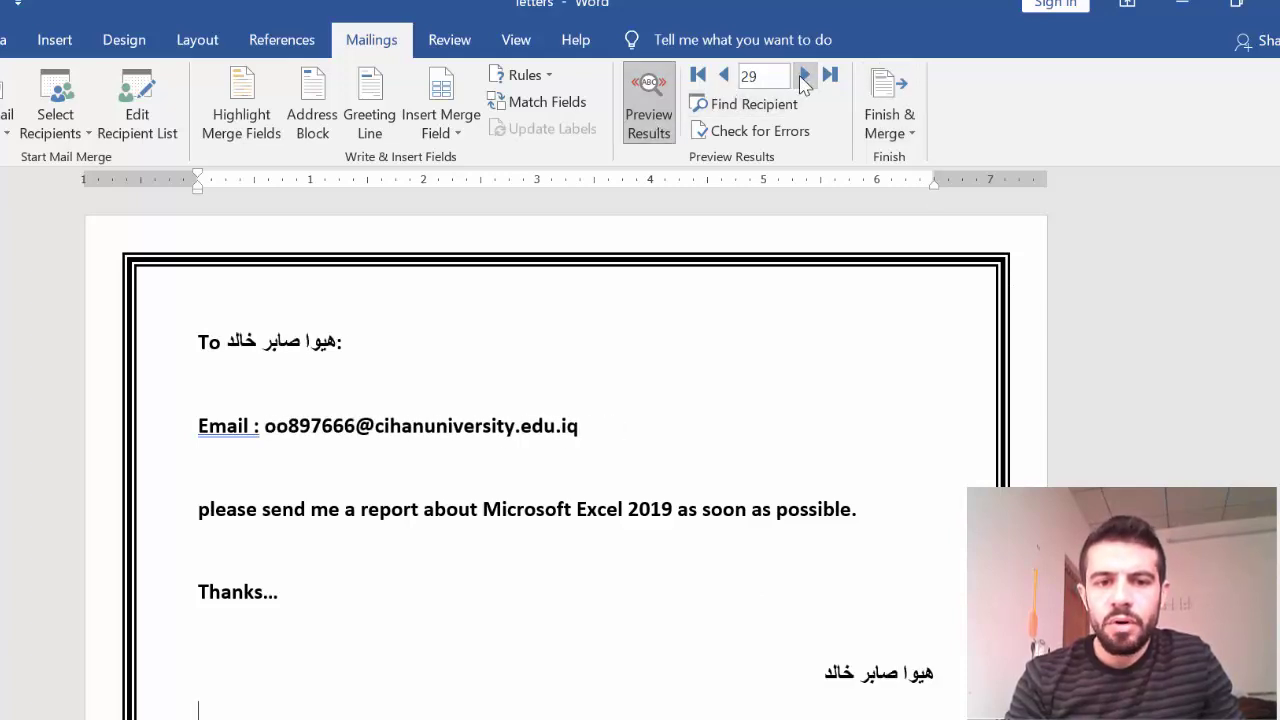
Page back through the previewed letters to record 1 and place the cursor below Thanks...
click(724, 75)
click(724, 75)
click(724, 75)
click(724, 75)
click(724, 75)
click(724, 75)
click(724, 75)
click(724, 75)
click(724, 75)
click(724, 75)
click(724, 75)
click(724, 75)
click(724, 75)
click(724, 75)
click(724, 75)
click(726, 75)
click(726, 75)
click(726, 75)
click(726, 75)
click(726, 75)
click(726, 75)
click(726, 75)
click(726, 75)
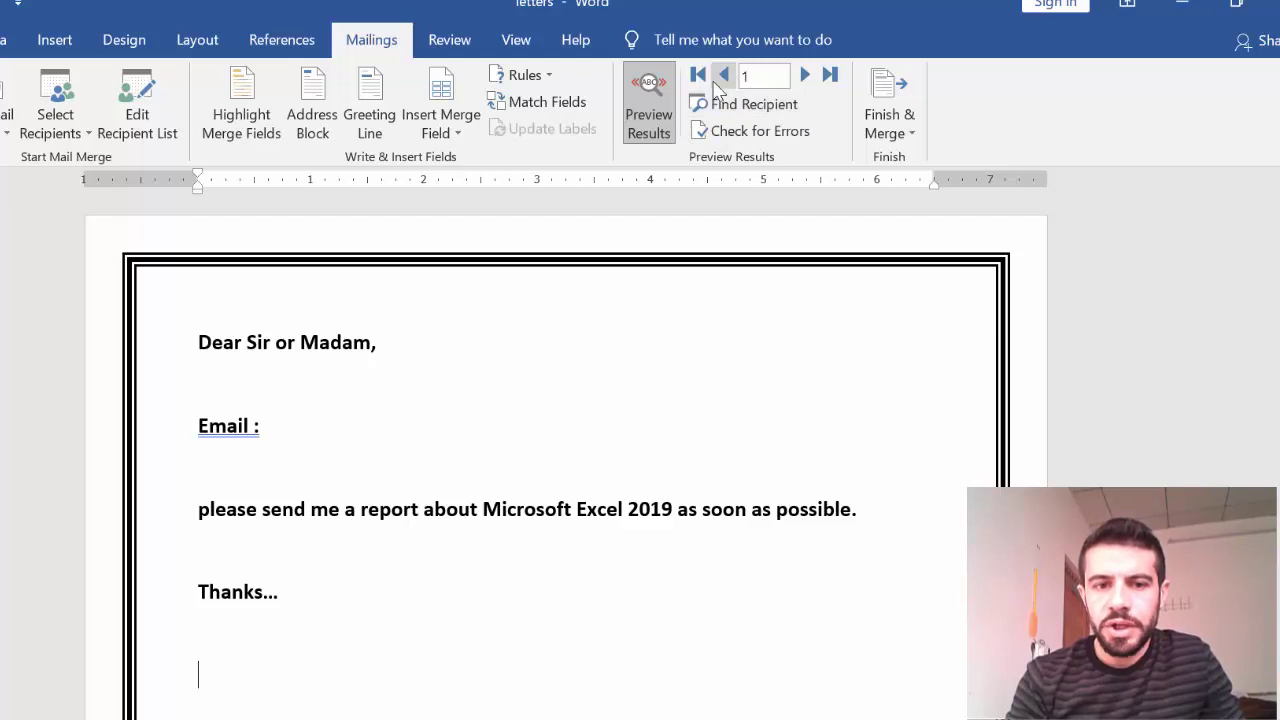
click(352, 668)
key(alt+Tab)
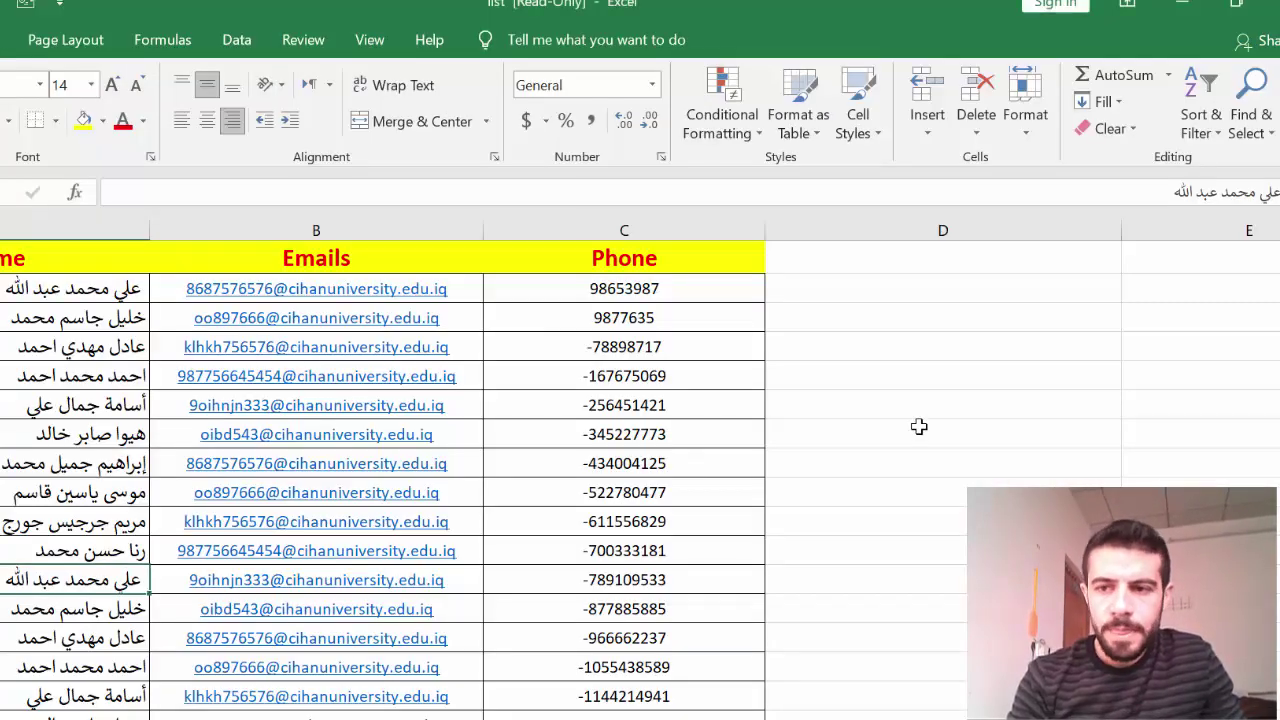
scroll(640, 470, down, 4)
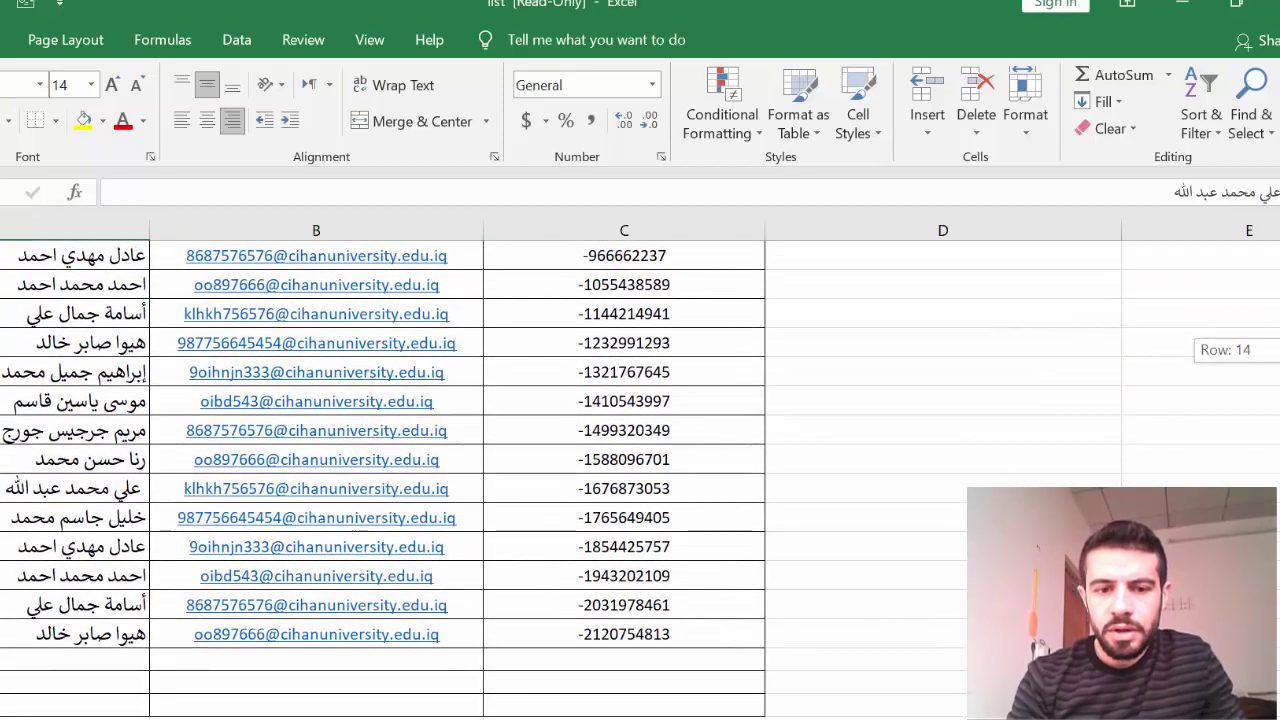
click(109, 657)
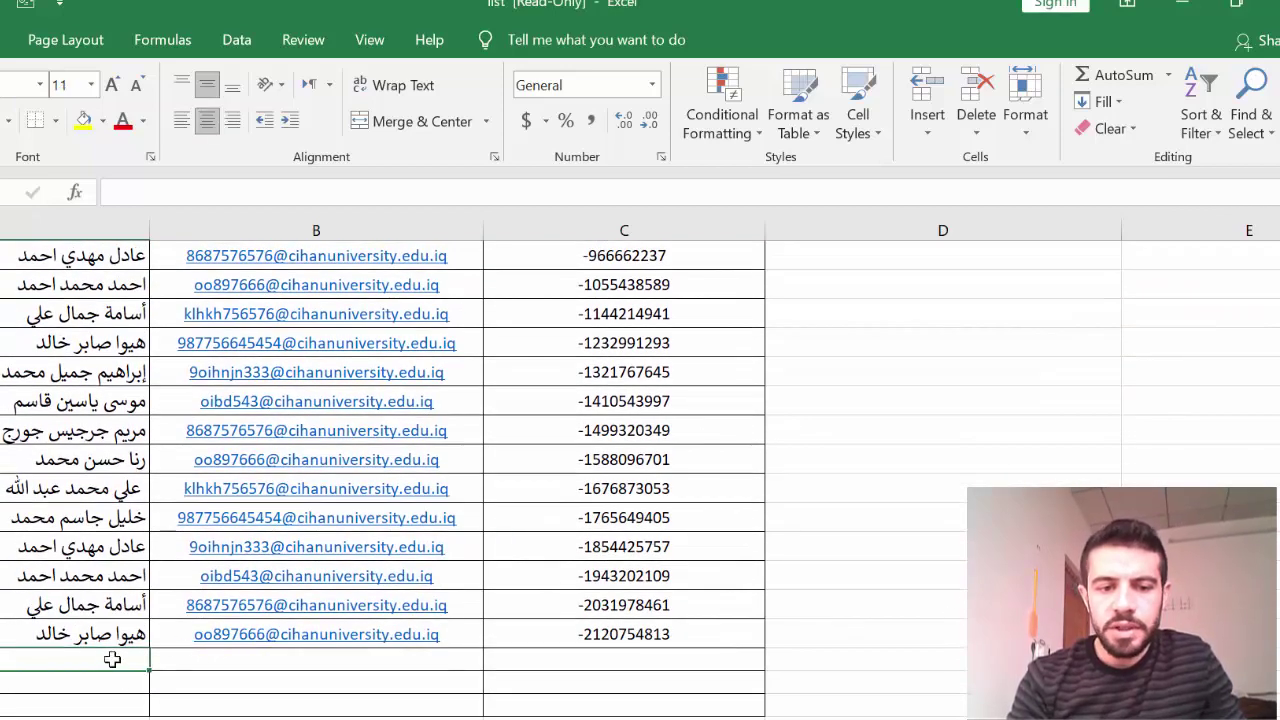
key(alt+Tab)
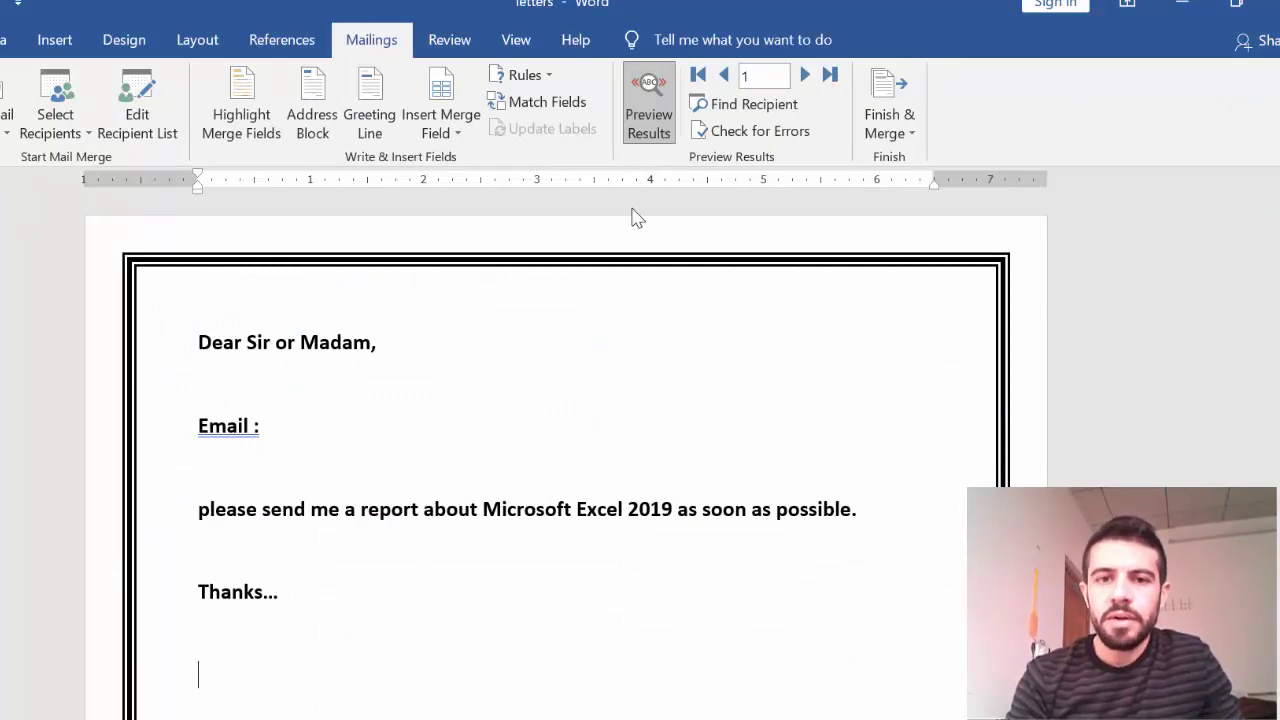
Show merge fields, start Print Documents for all records, then cancel the Print dialog.
click(649, 112)
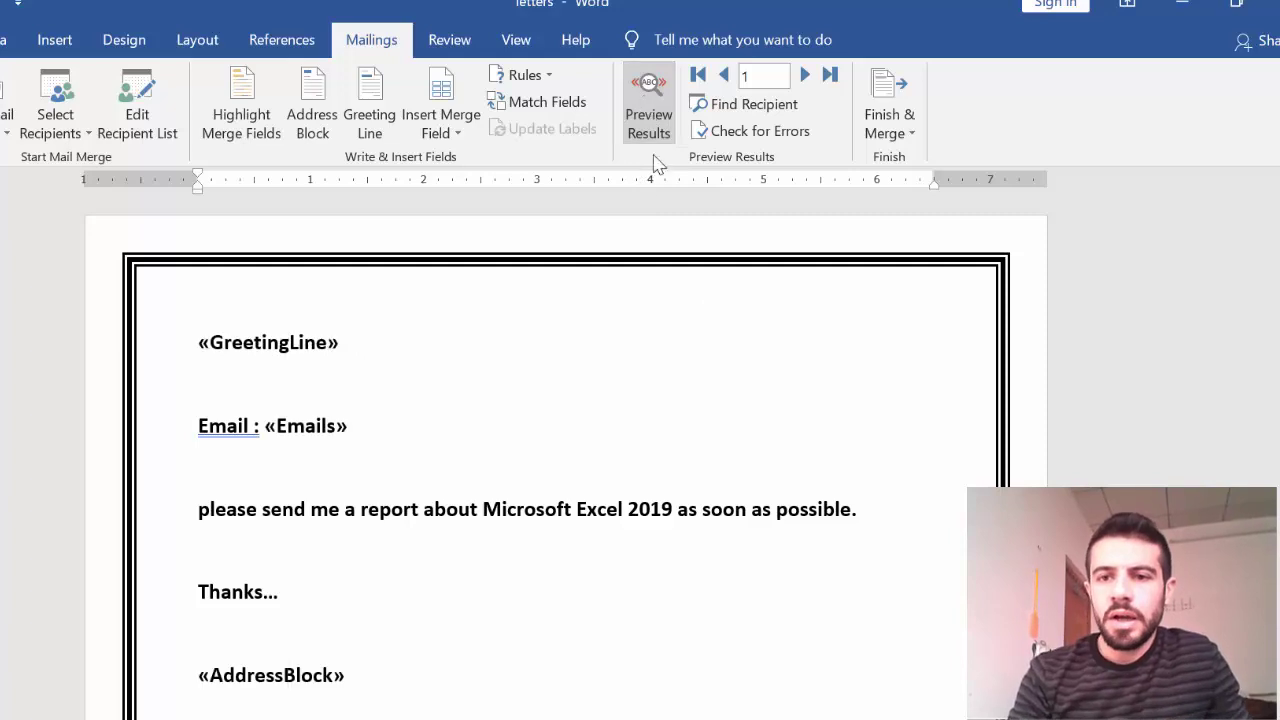
click(910, 134)
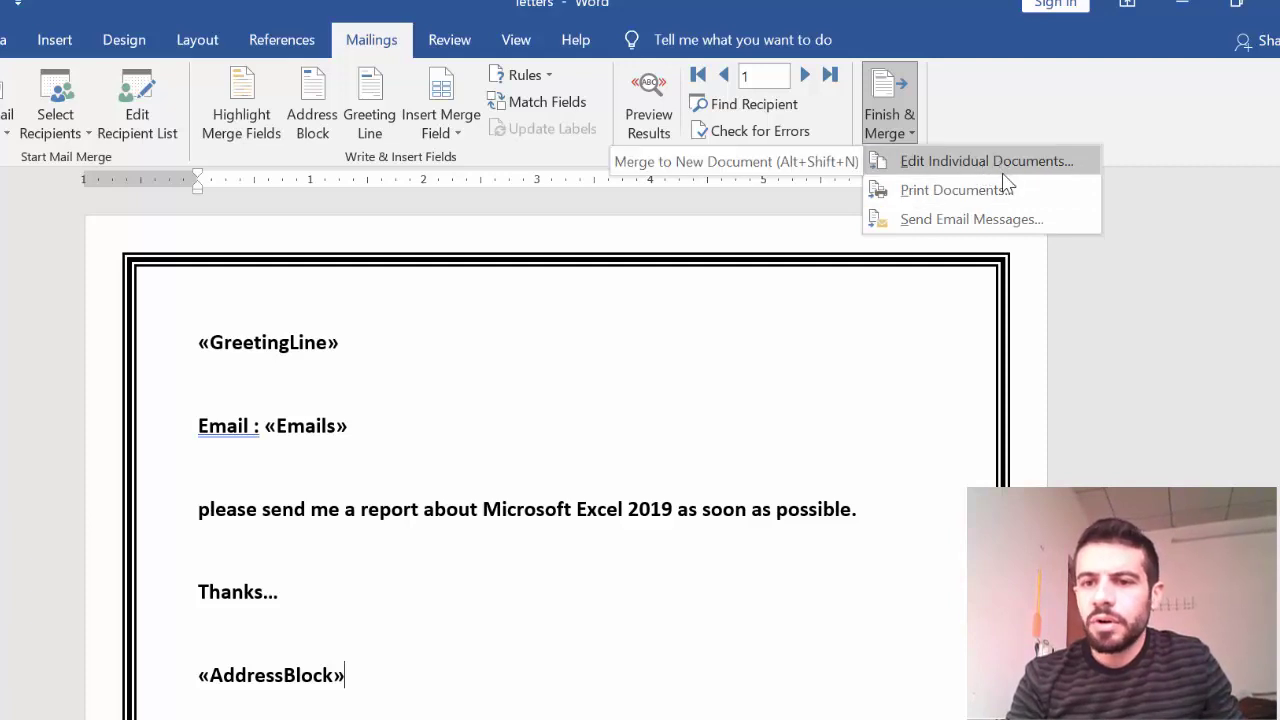
click(1006, 190)
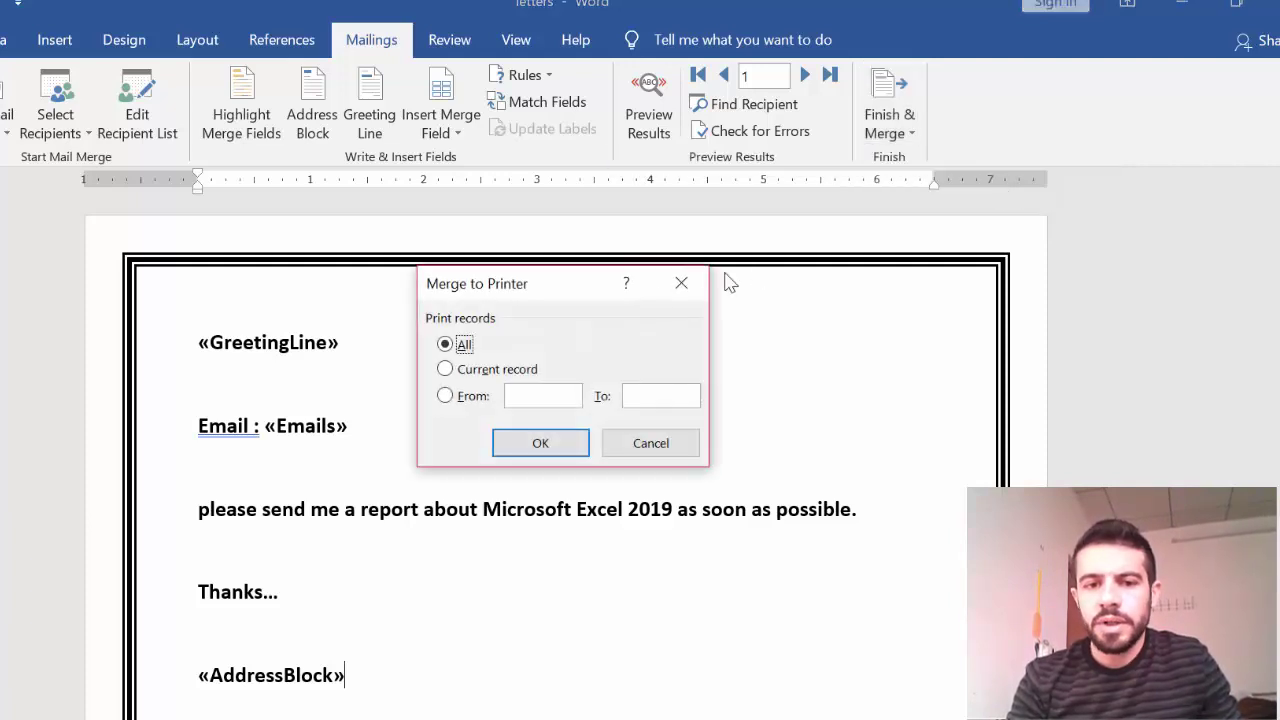
click(541, 443)
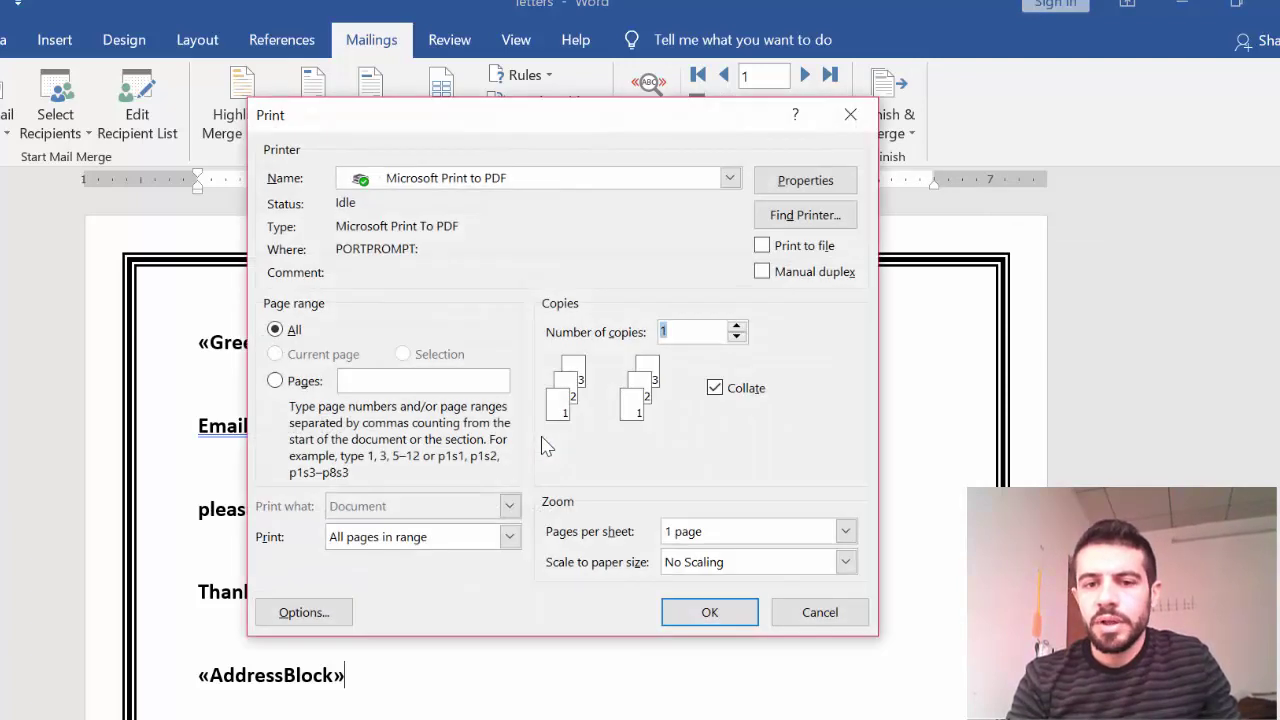
click(851, 116)
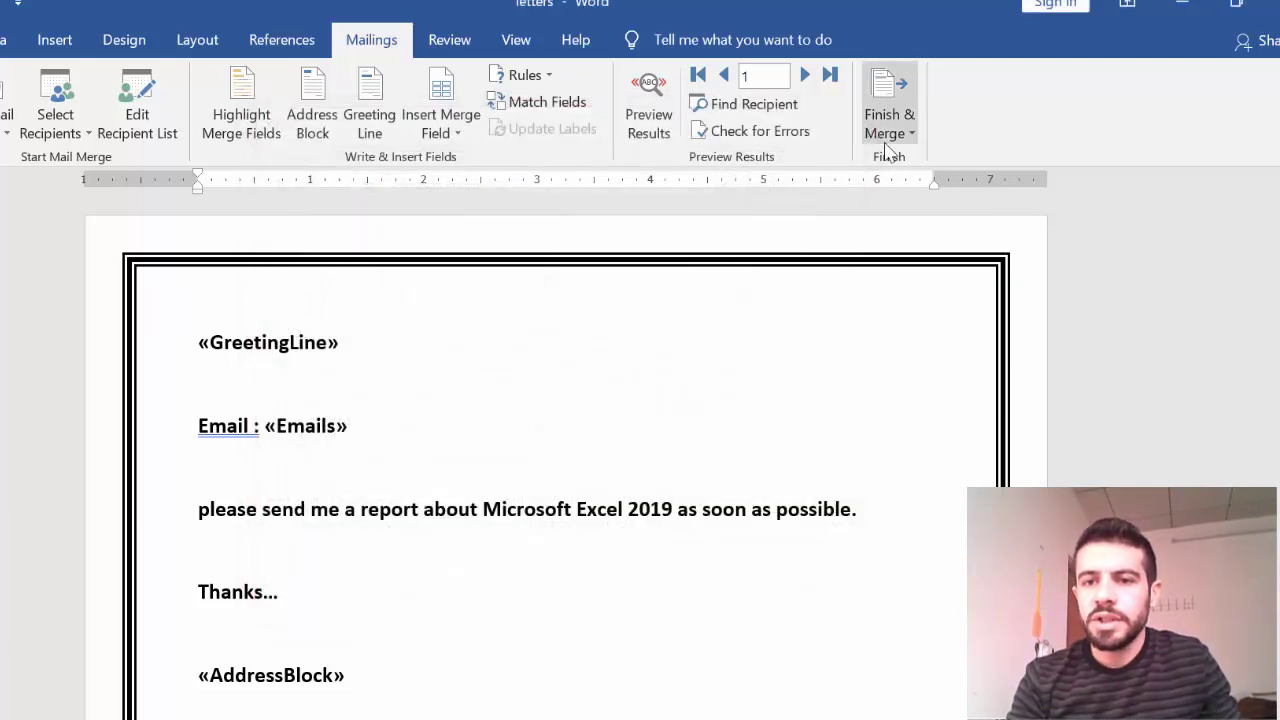
Choose Edit Individual Documents and merge All records into a new document.
click(903, 132)
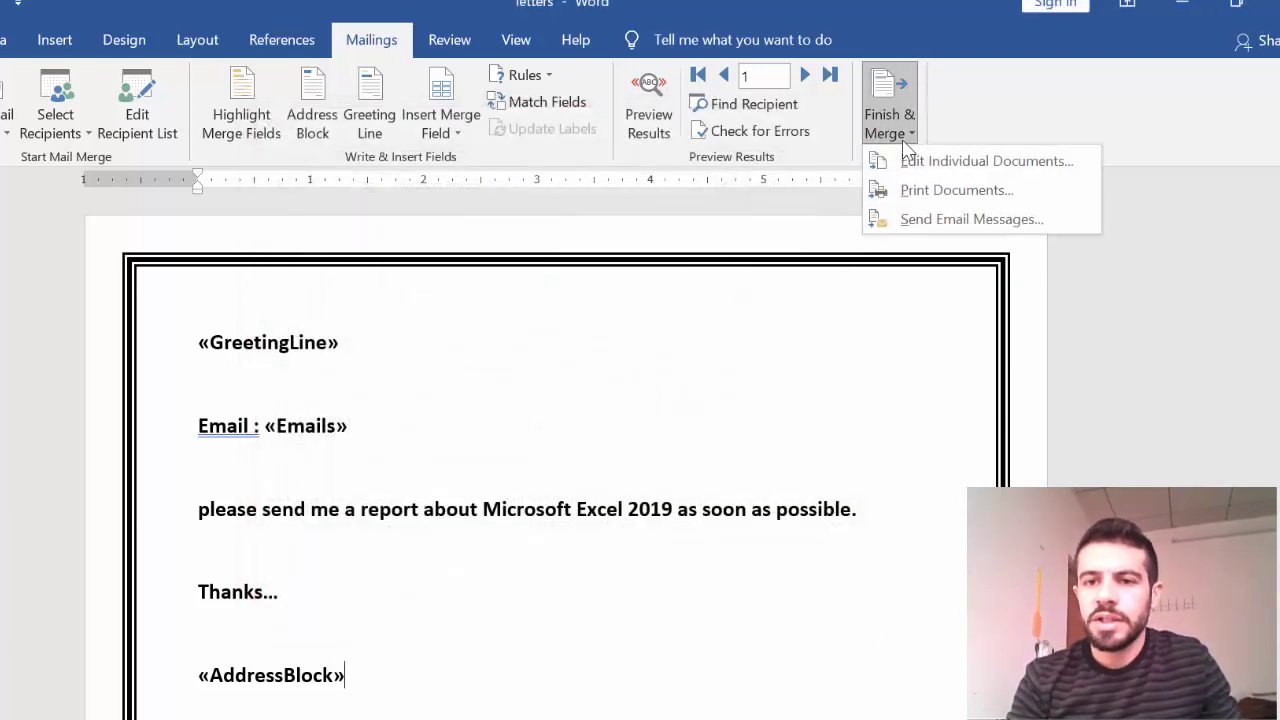
click(960, 165)
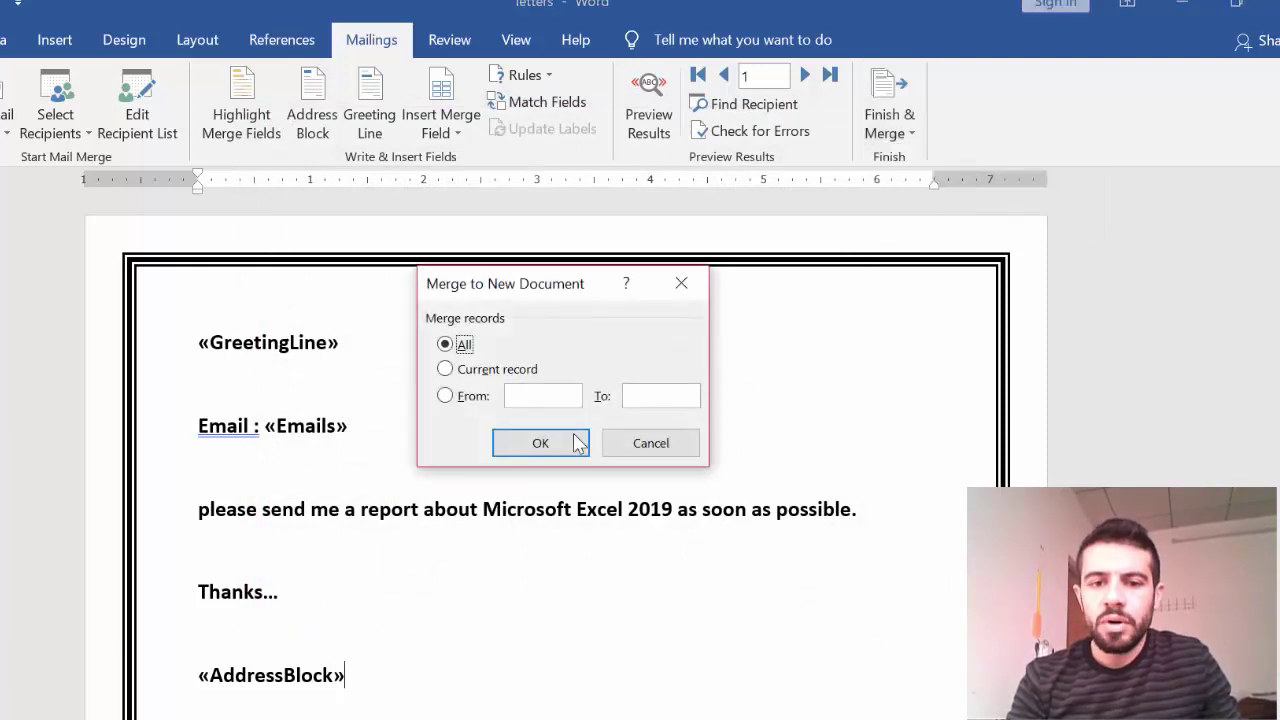
click(540, 443)
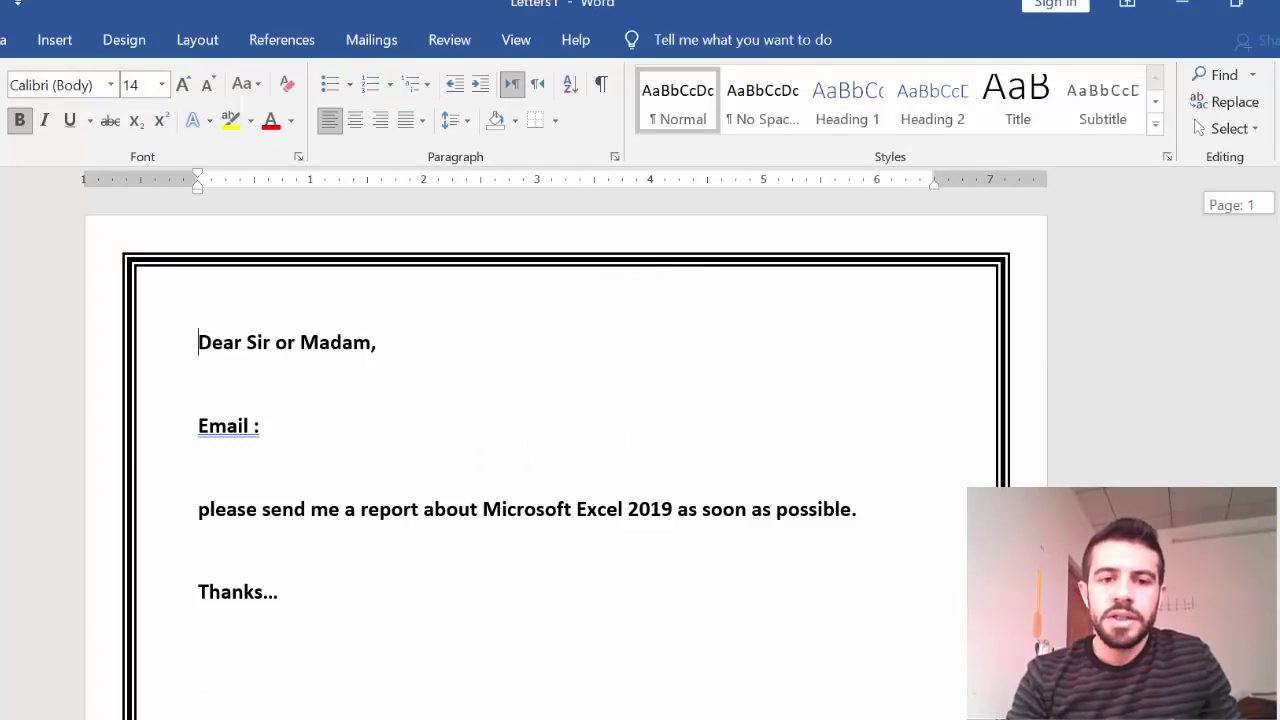
Scroll through the generated Letters1 document to review each recipient's letter.
scroll(566, 450, down, 15)
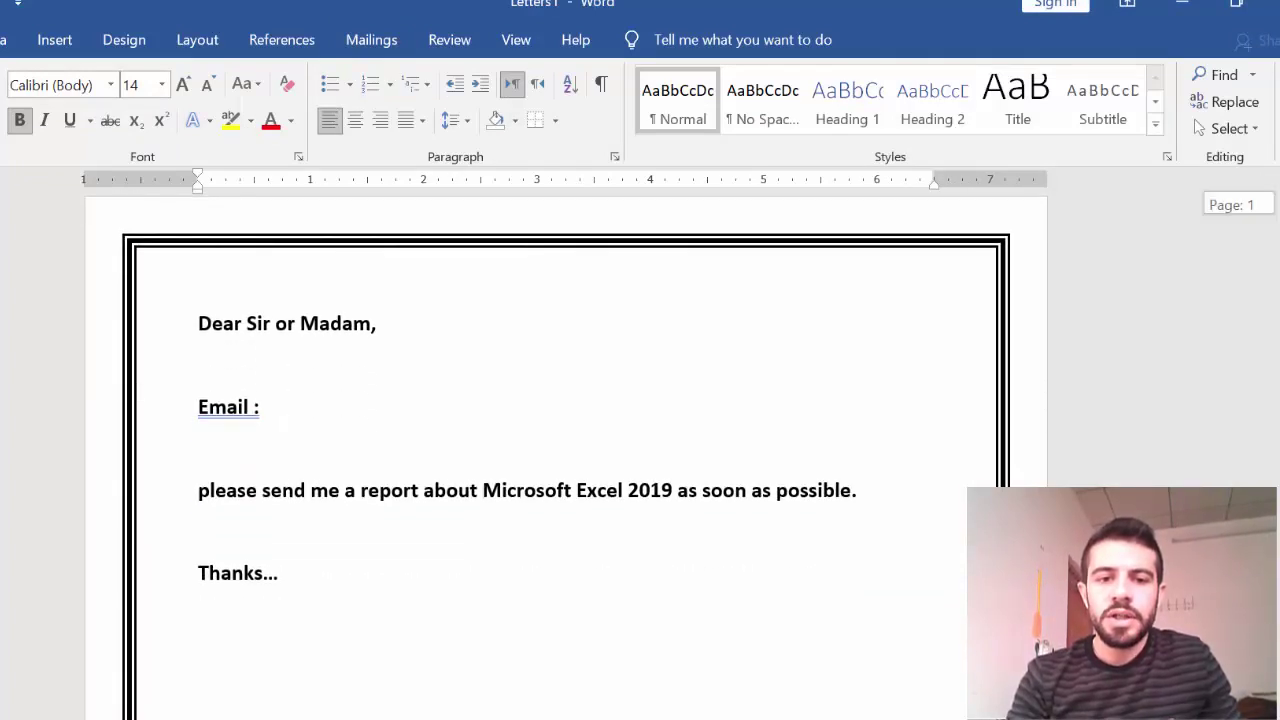
scroll(566, 450, down, 15)
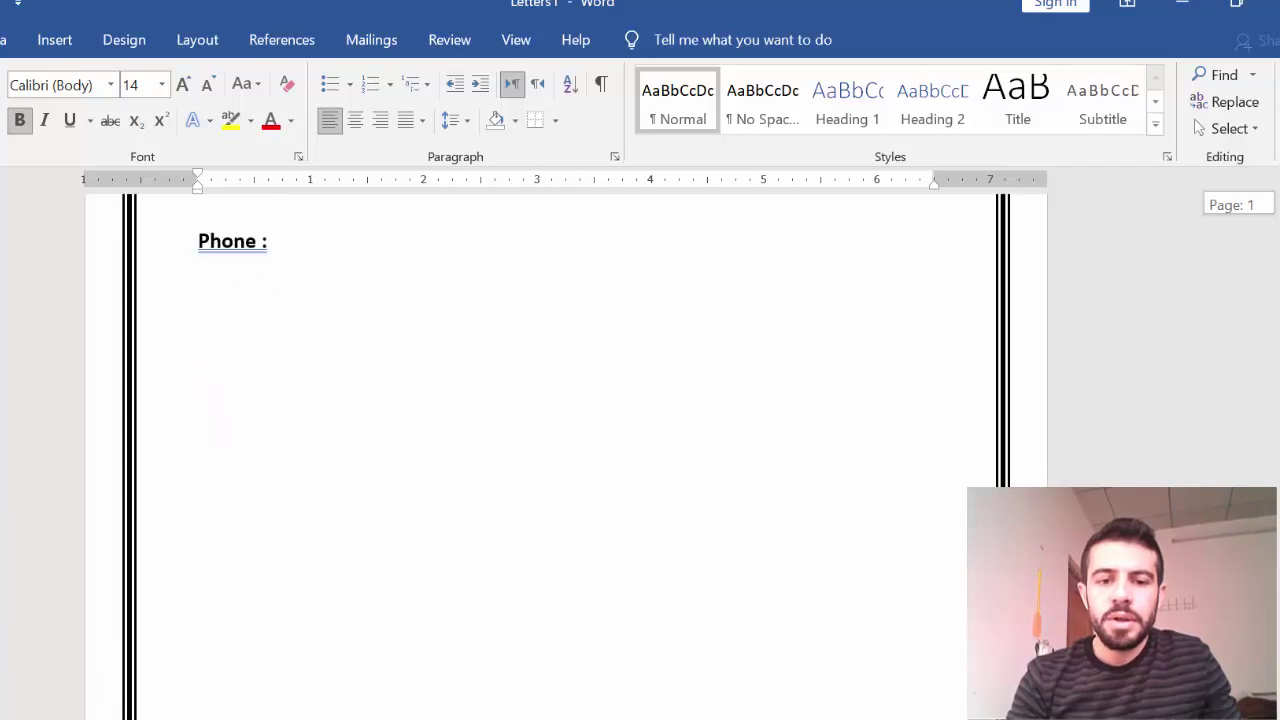
scroll(566, 450, up, 1)
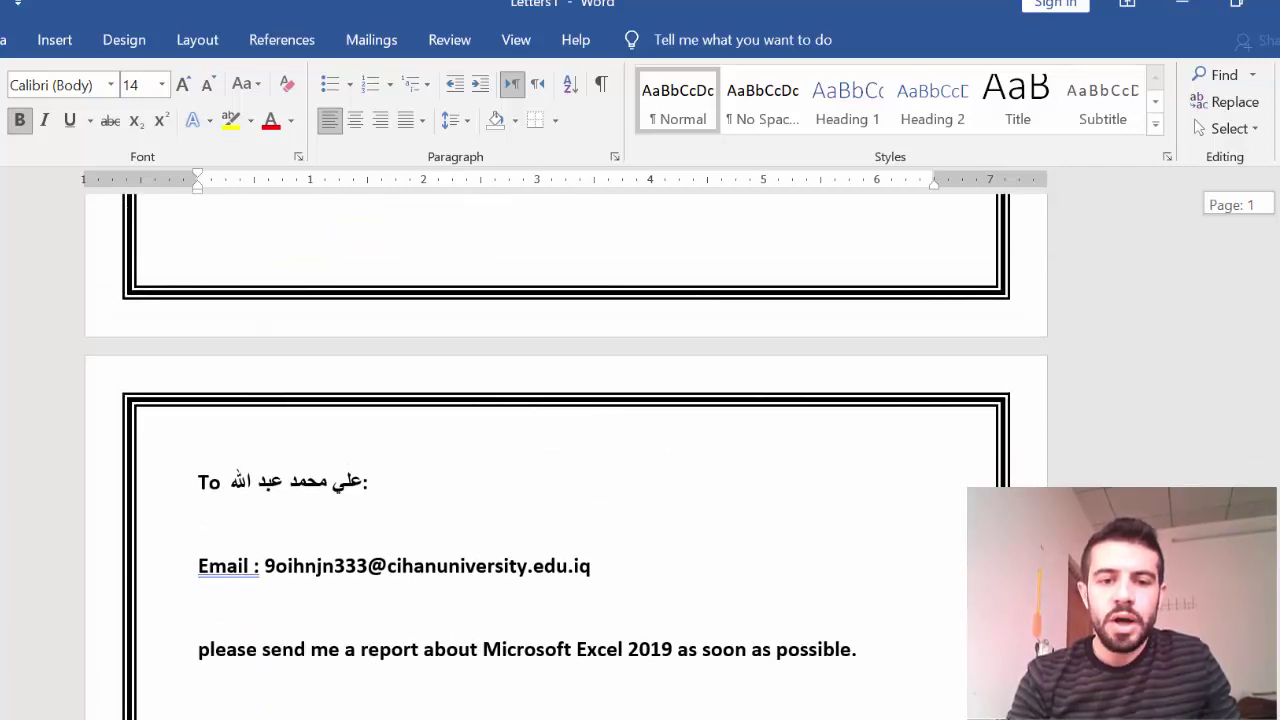
scroll(566, 450, down, 15)
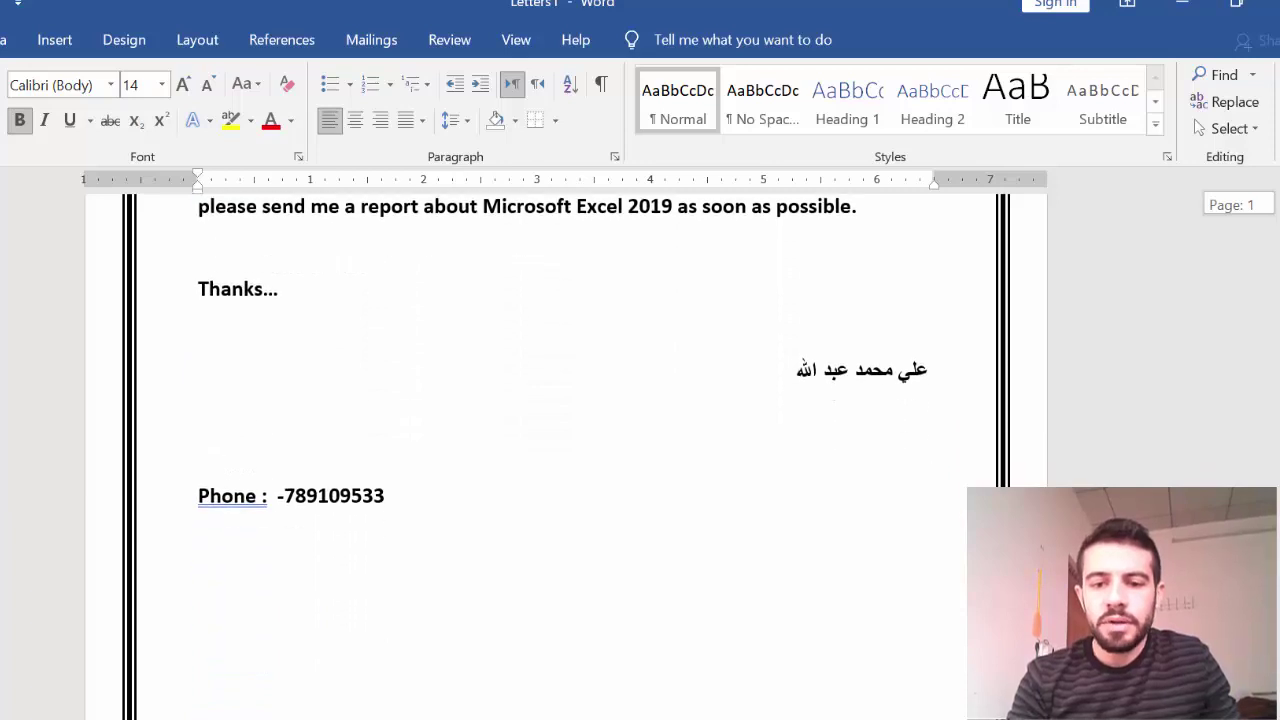
scroll(566, 450, down, 15)
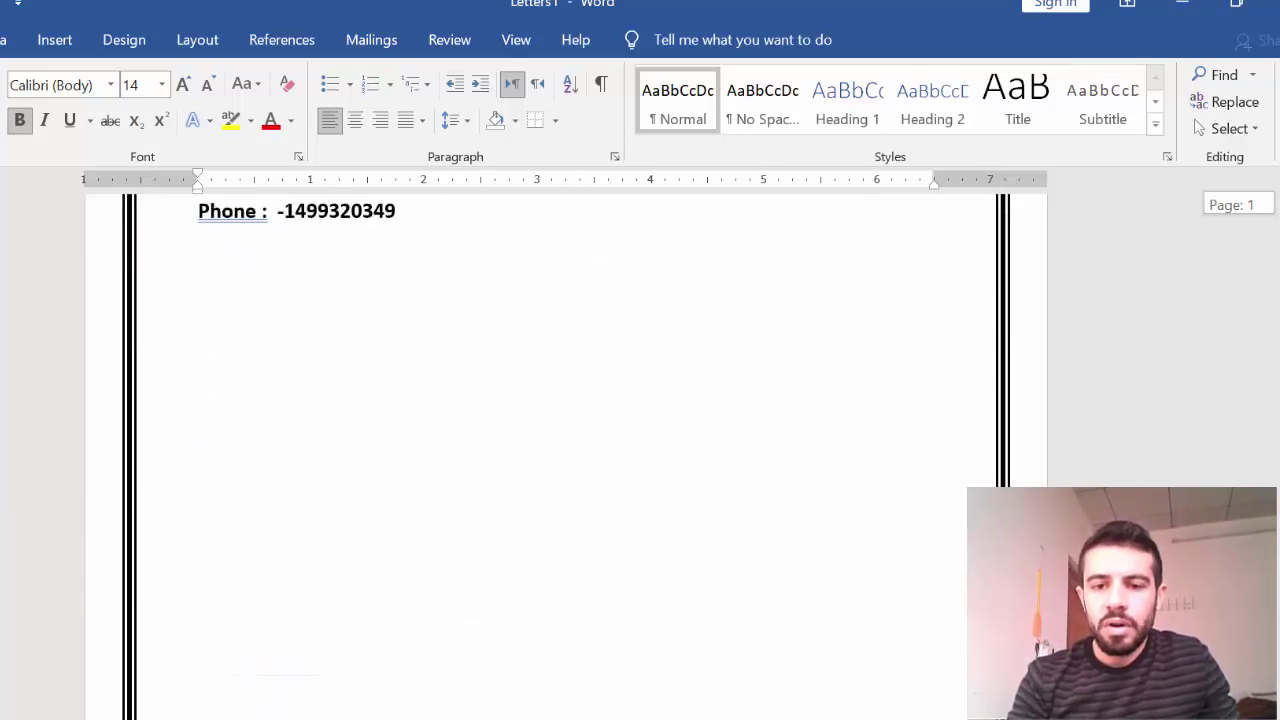
scroll(566, 450, down, 15)
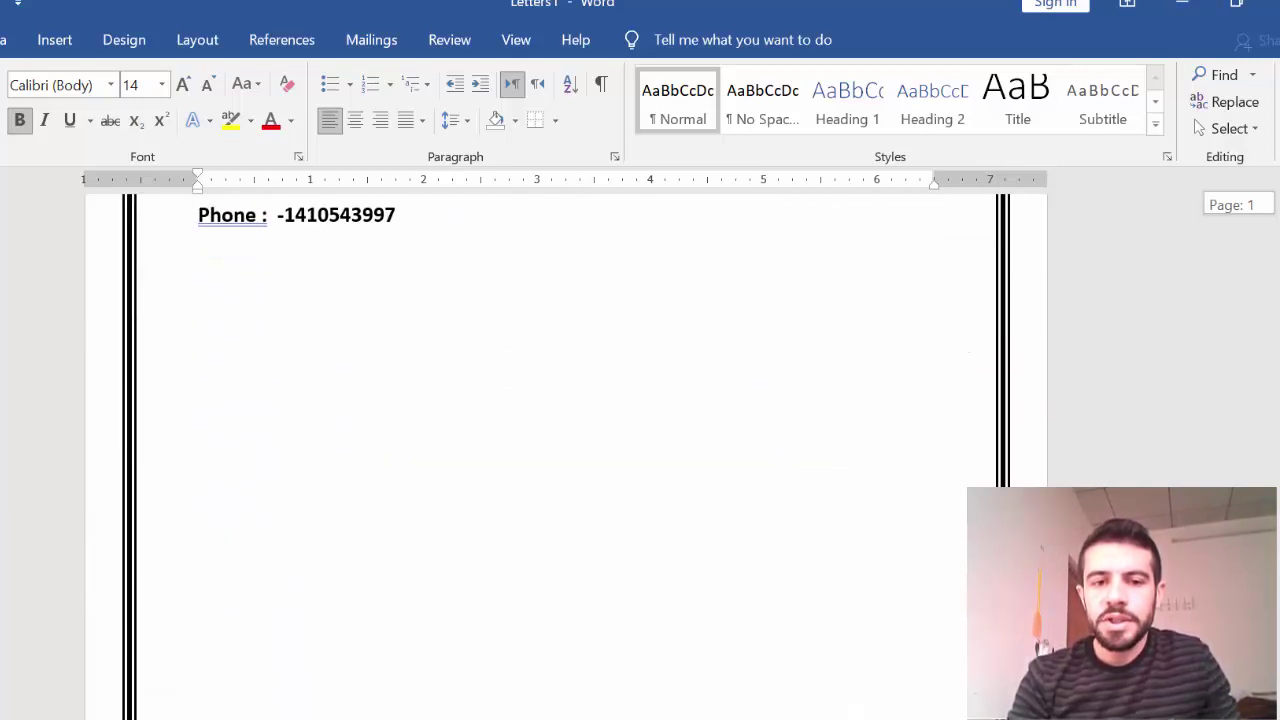
scroll(566, 450, down, 10)
Compare against the Excel list.xlsx recipient data, then return to the Letters1 window.
click(300, 680)
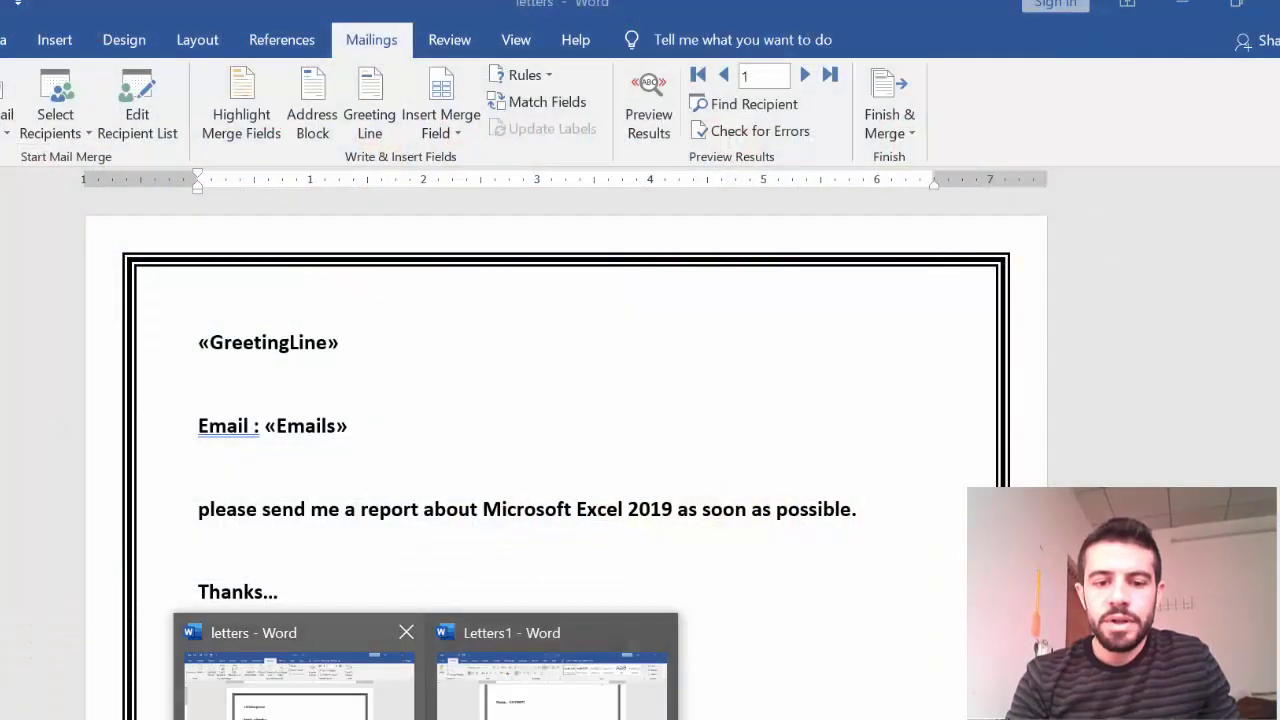
click(470, 715)
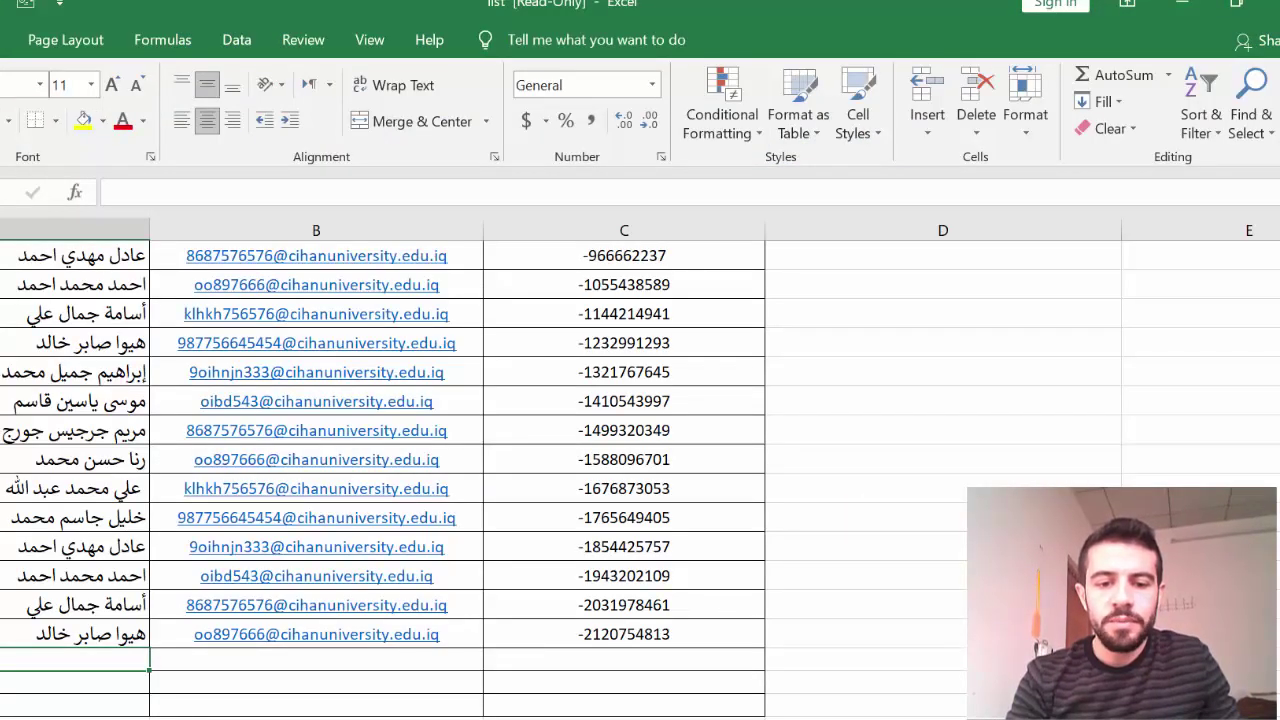
mouse_move(426, 715)
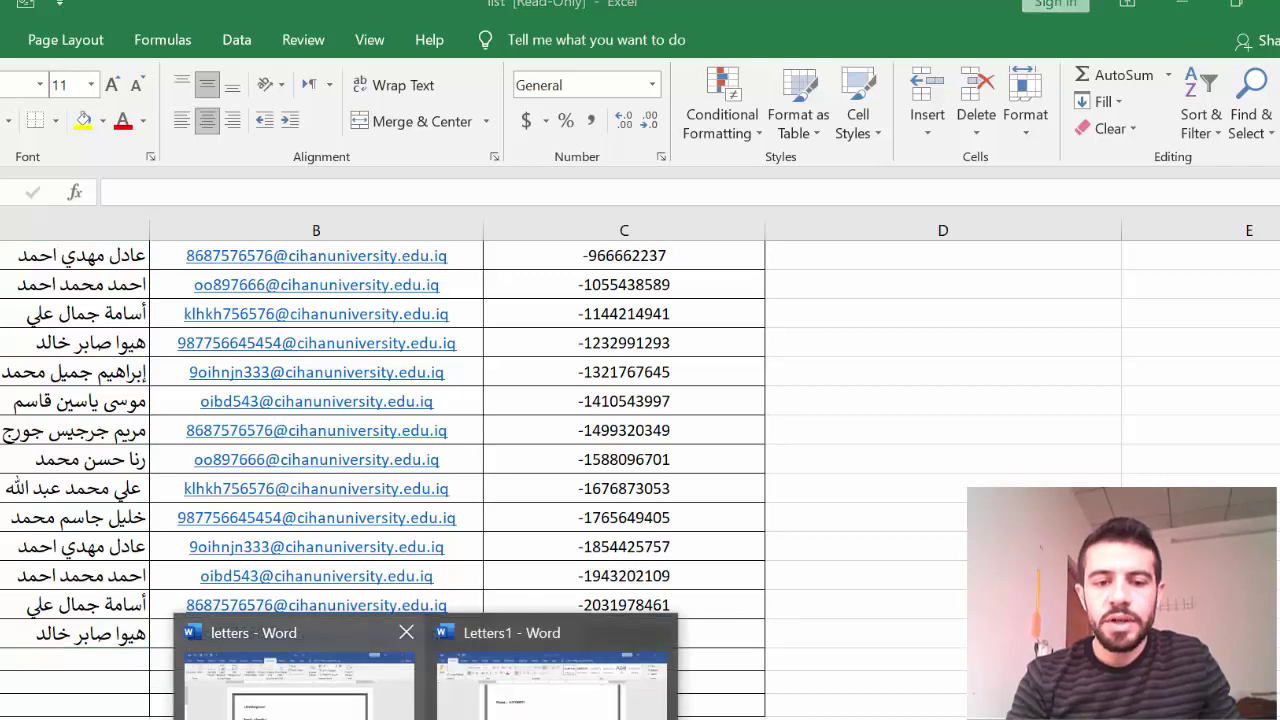
click(300, 680)
click(551, 680)
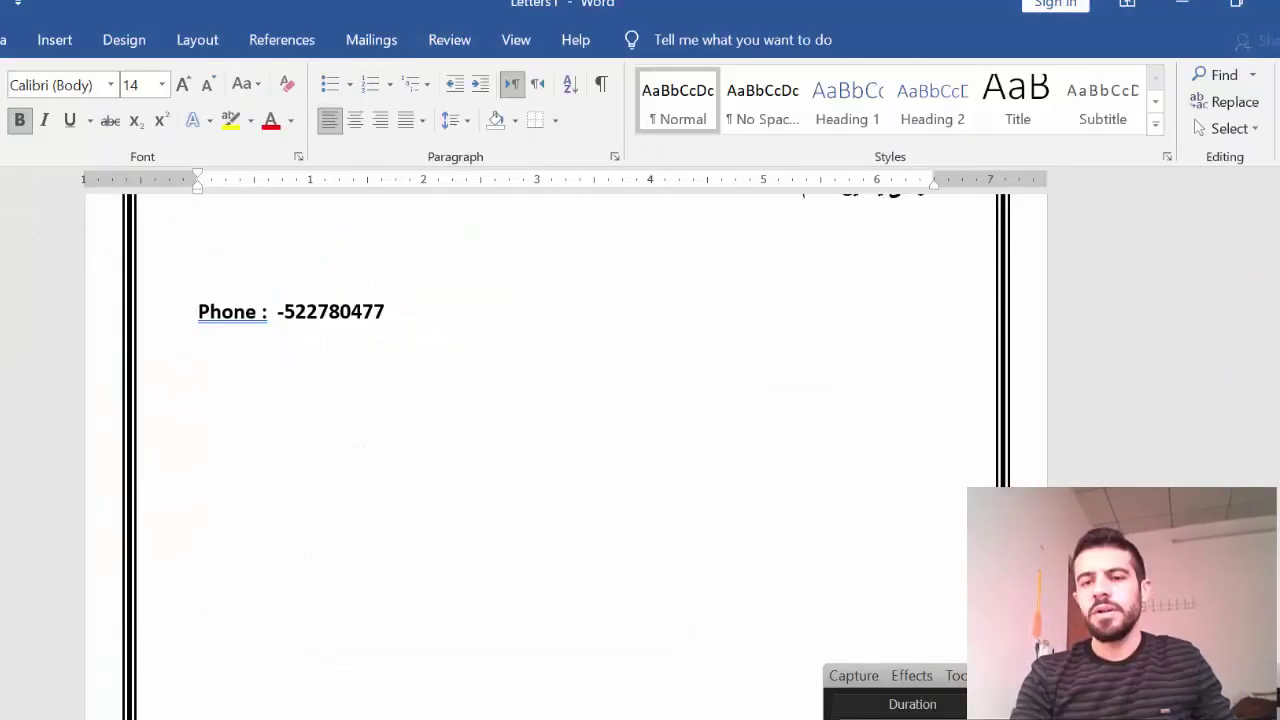